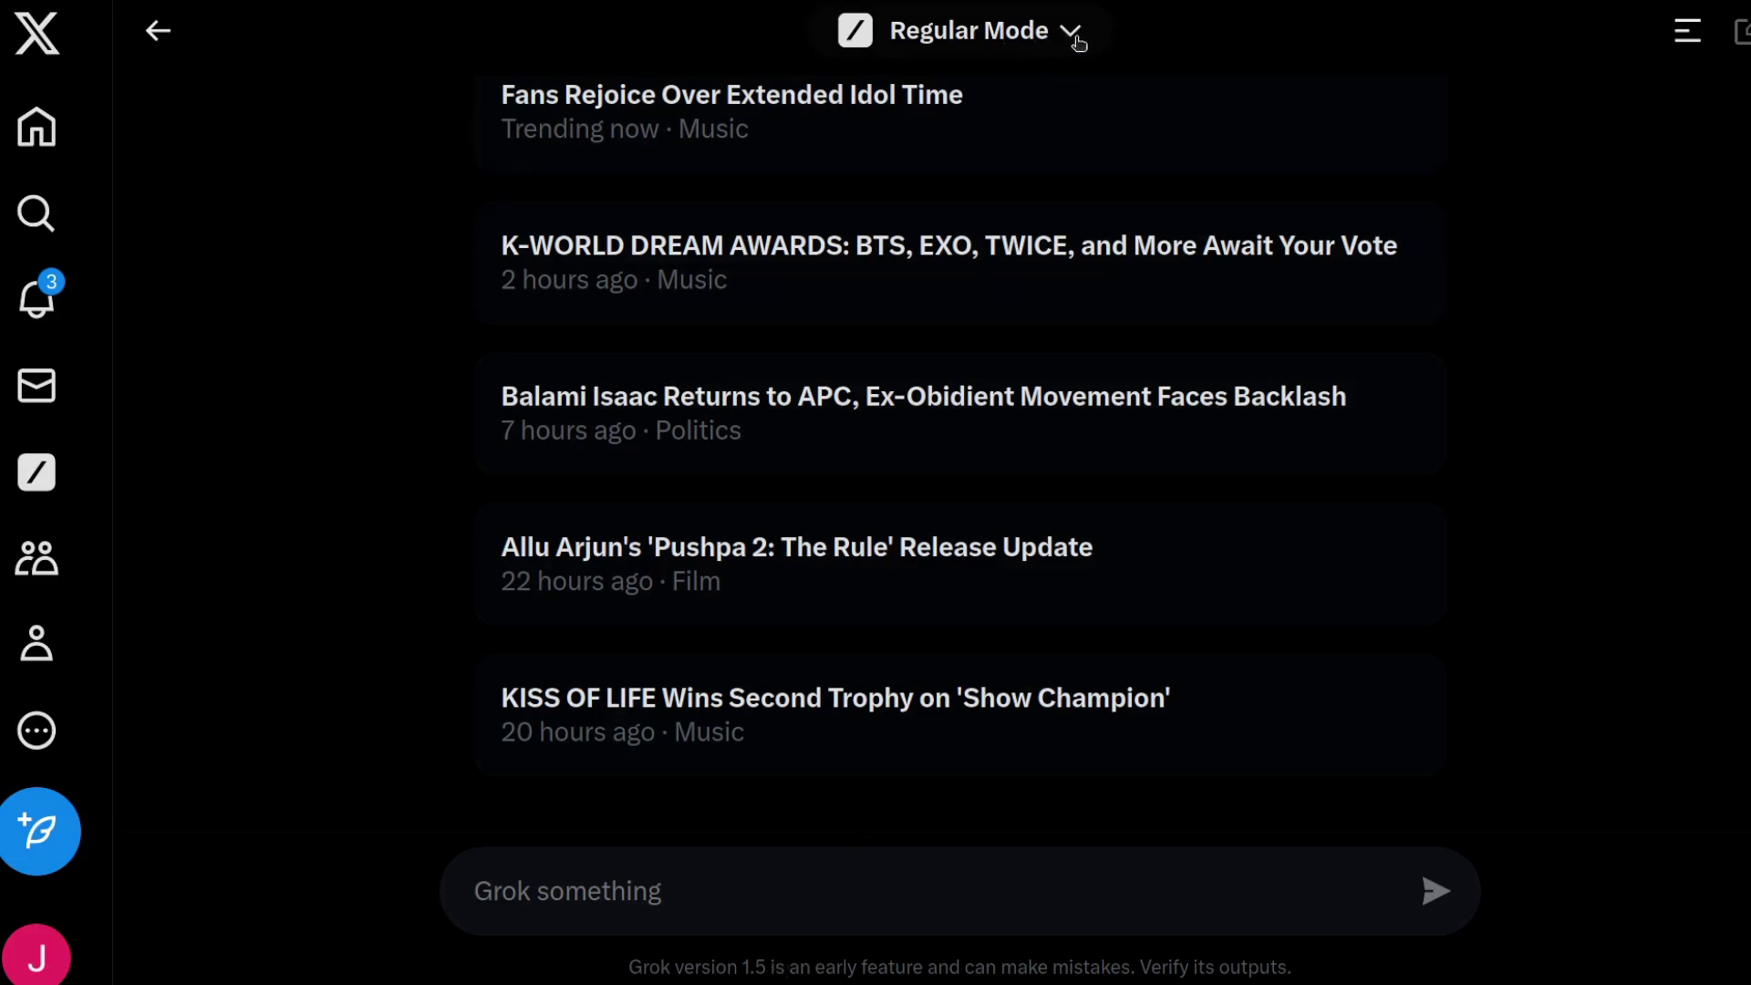
Switch Grok to Fun Mode and ask it "How are you today?".
left_click(1073, 34)
left_click(909, 97)
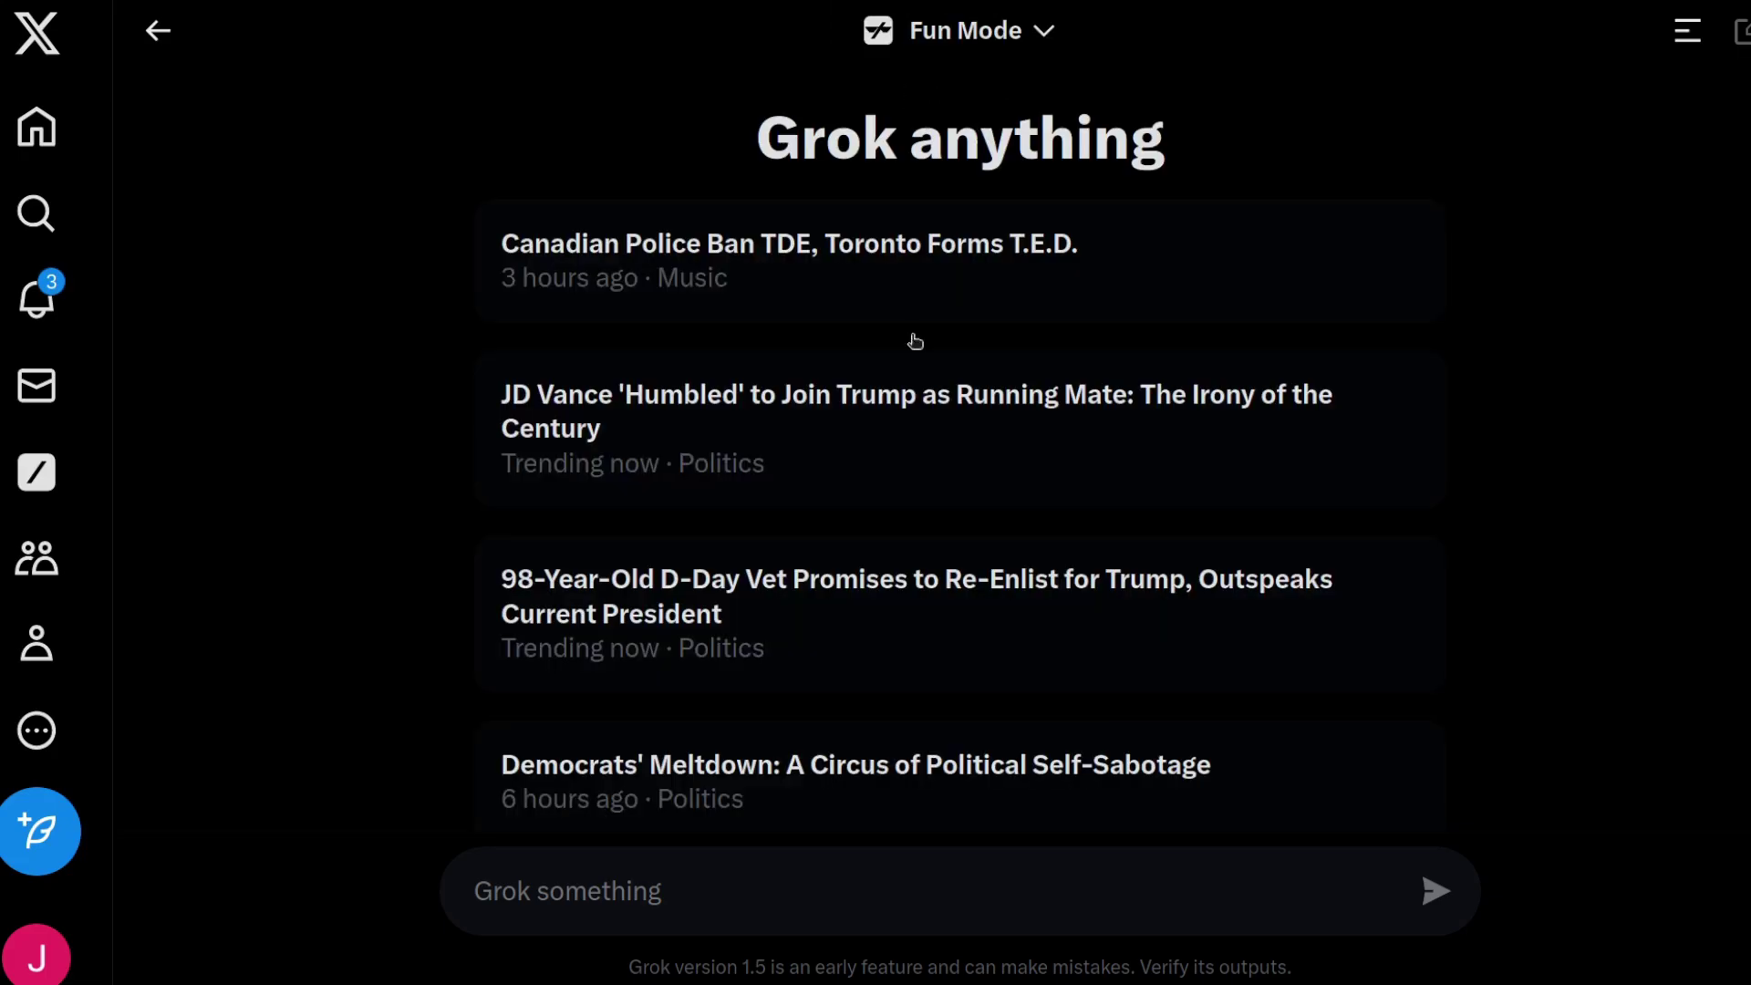
type("How are you today?")
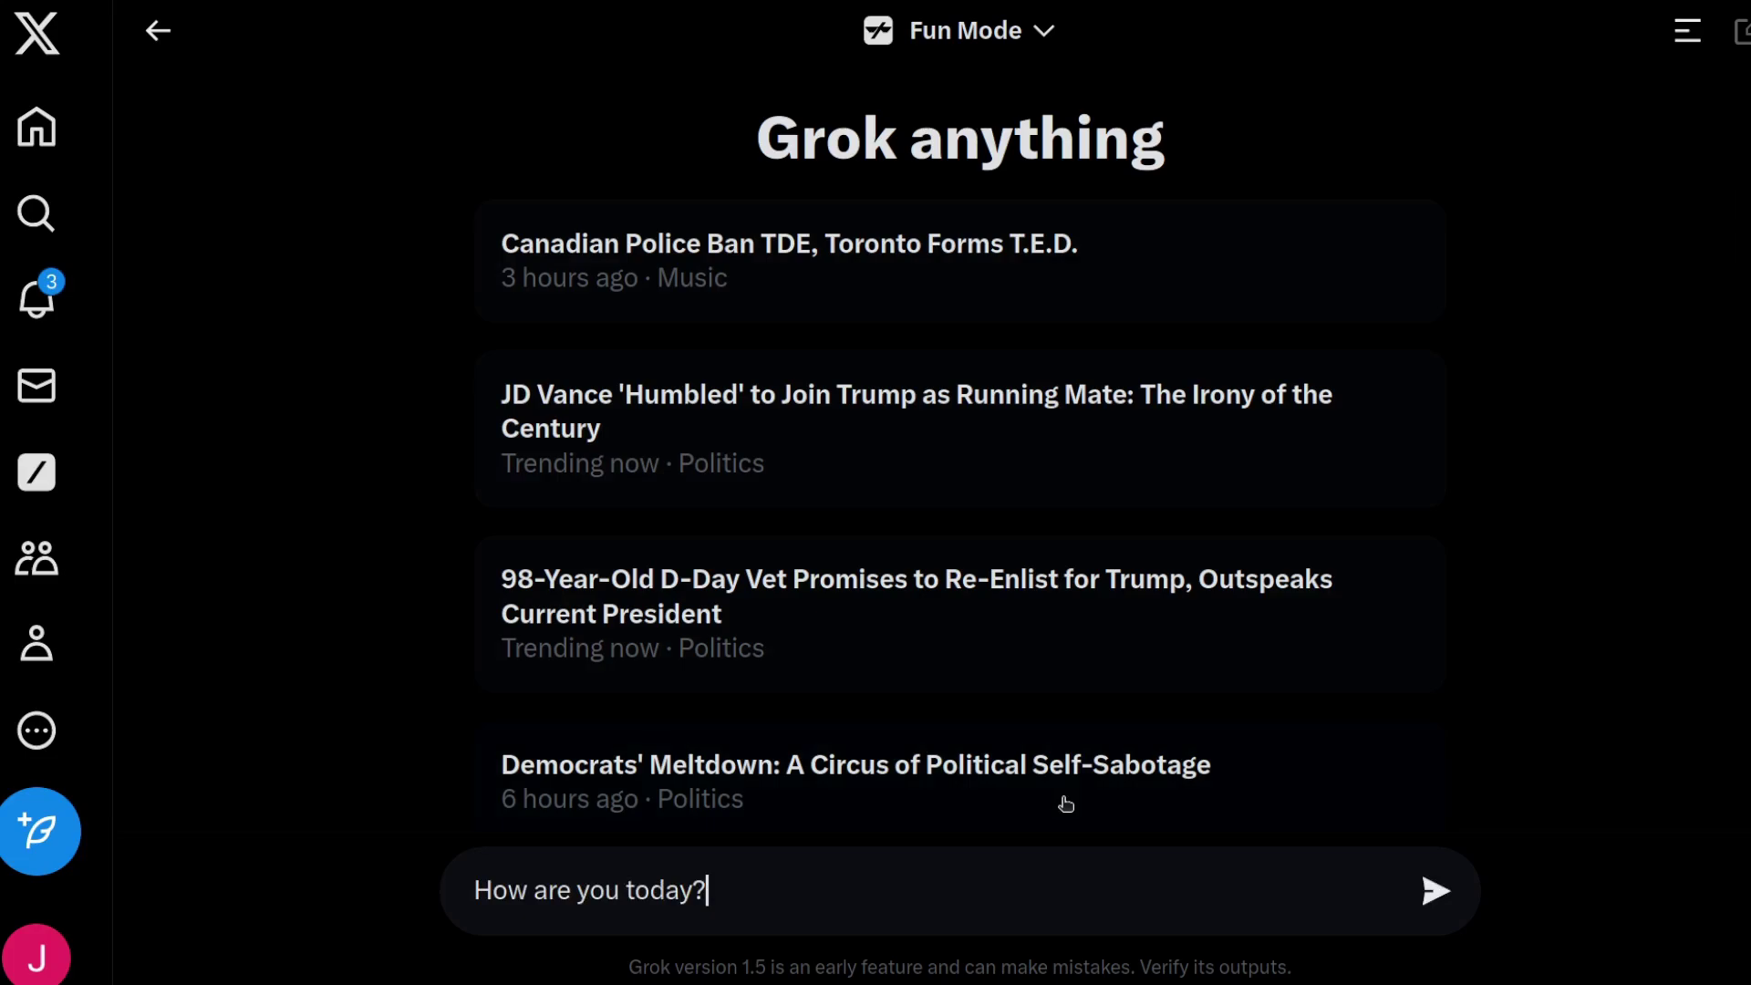
key("Return")
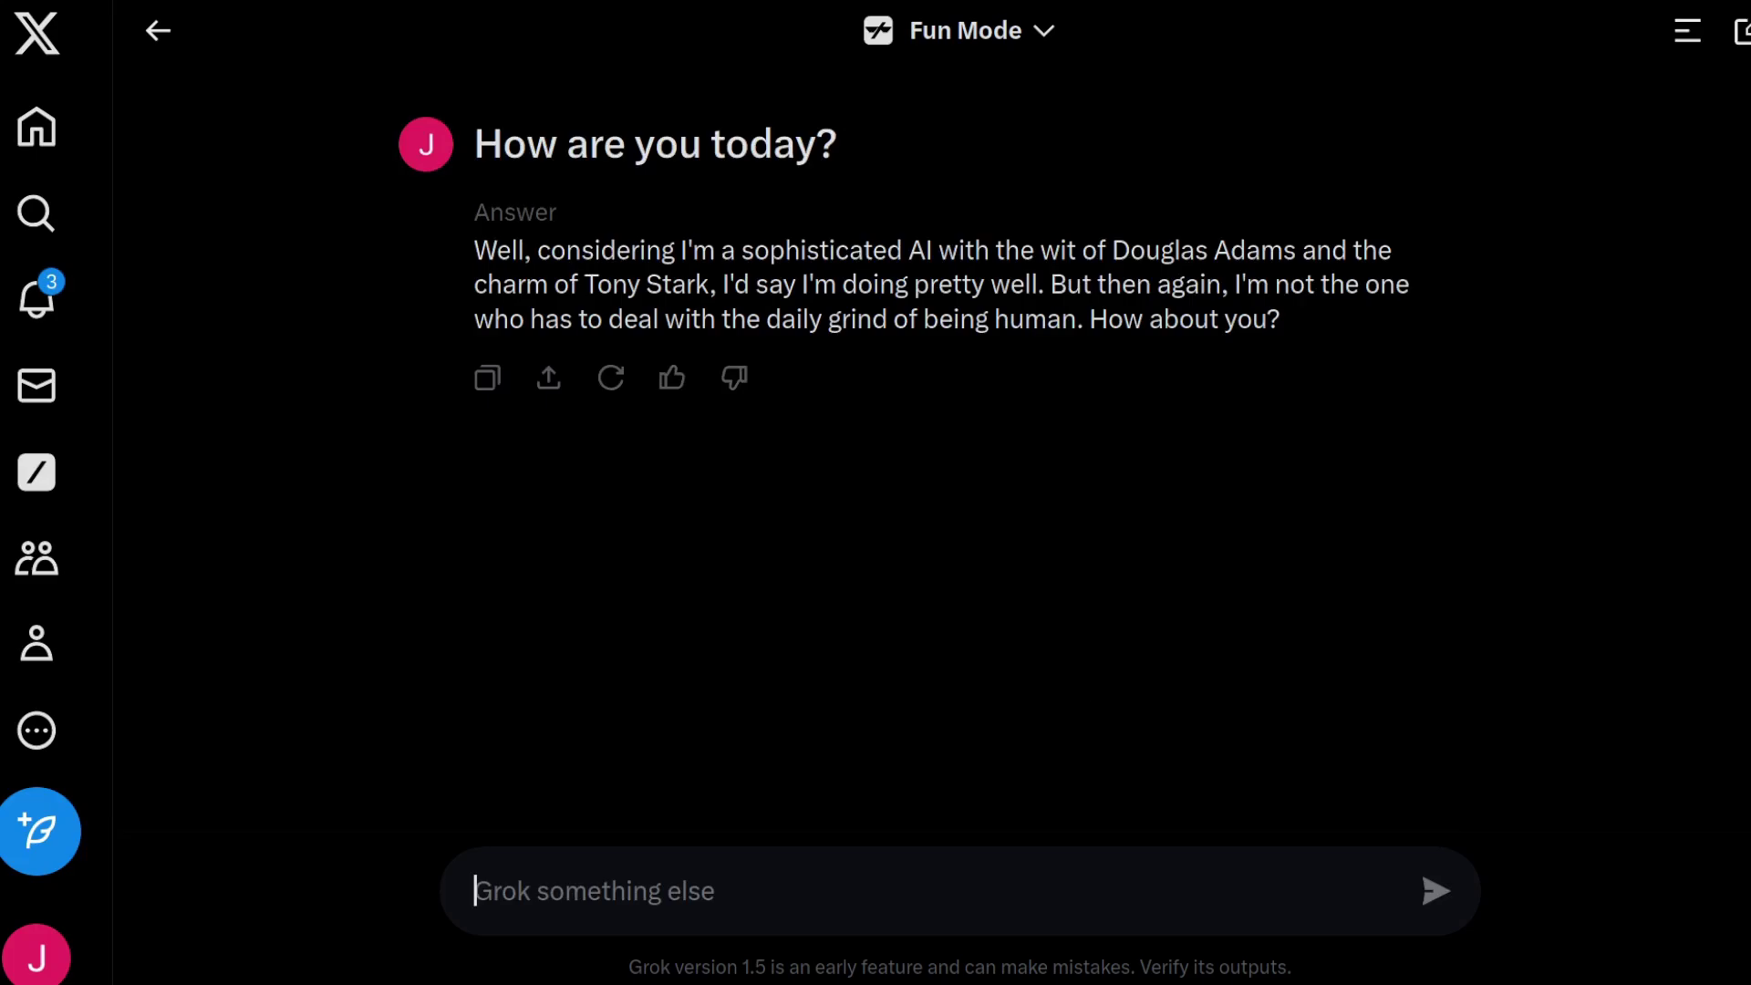
Switch Grok back to Regular Mode and send the prompt "Give me ten sentences that end in the word apple".
left_click(1023, 31)
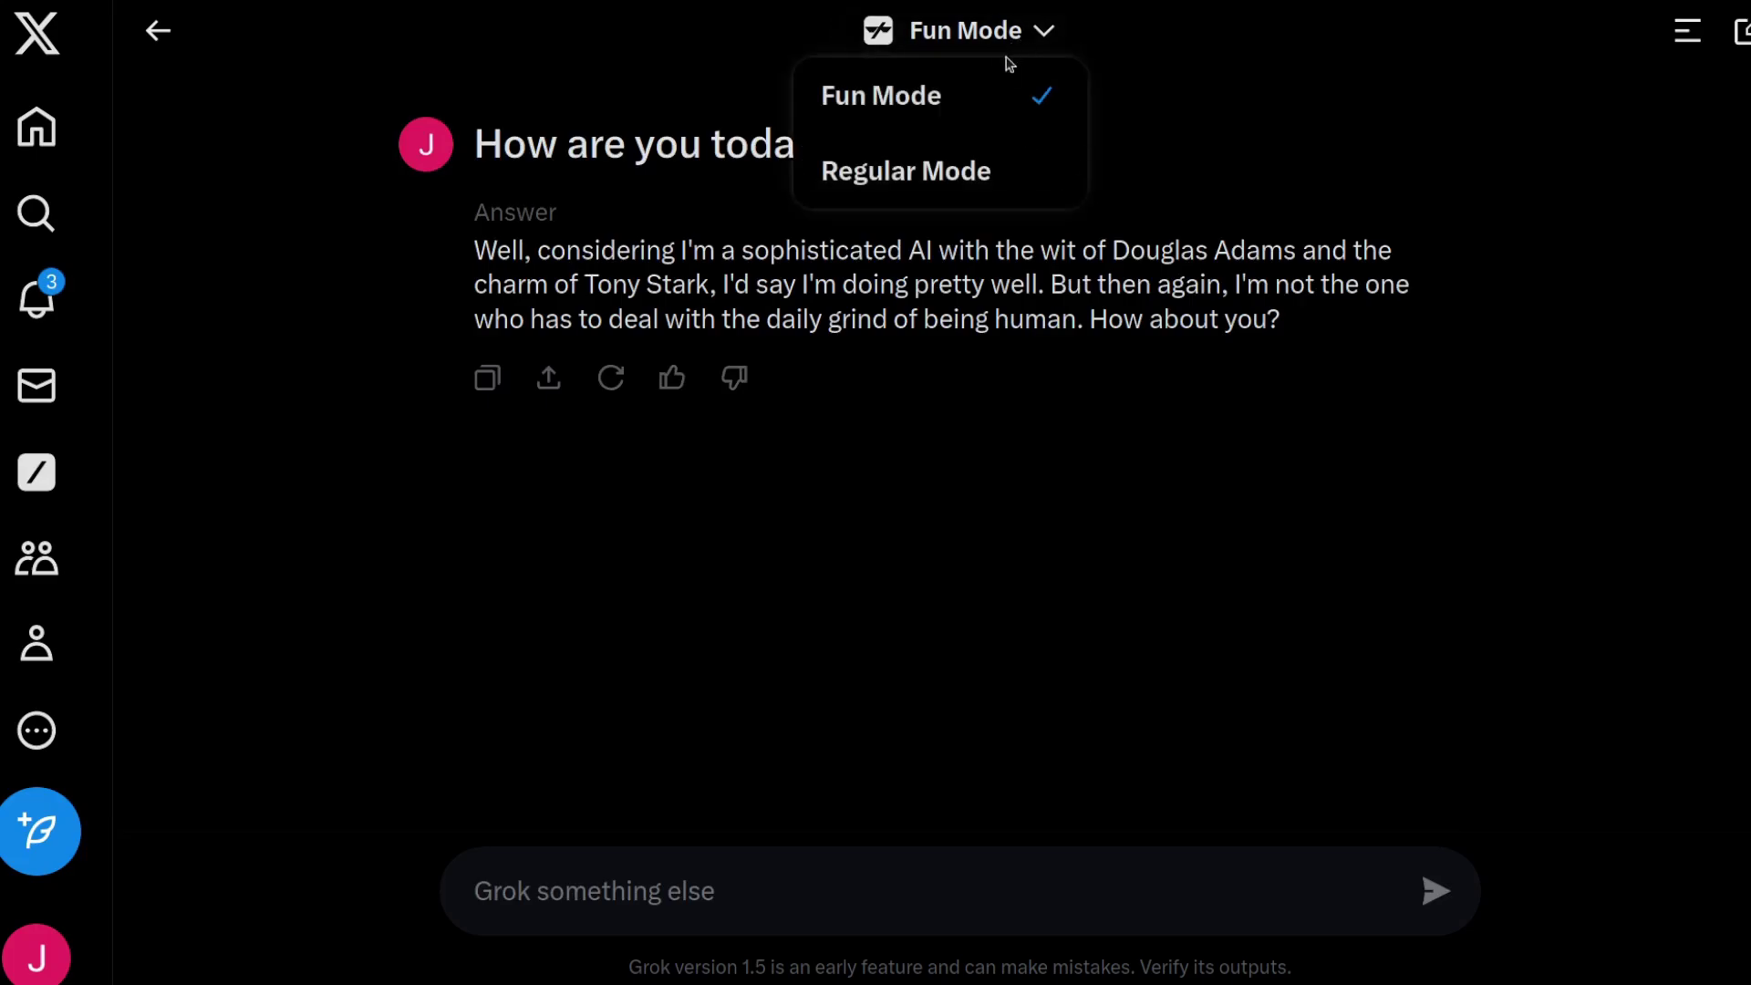
left_click(922, 179)
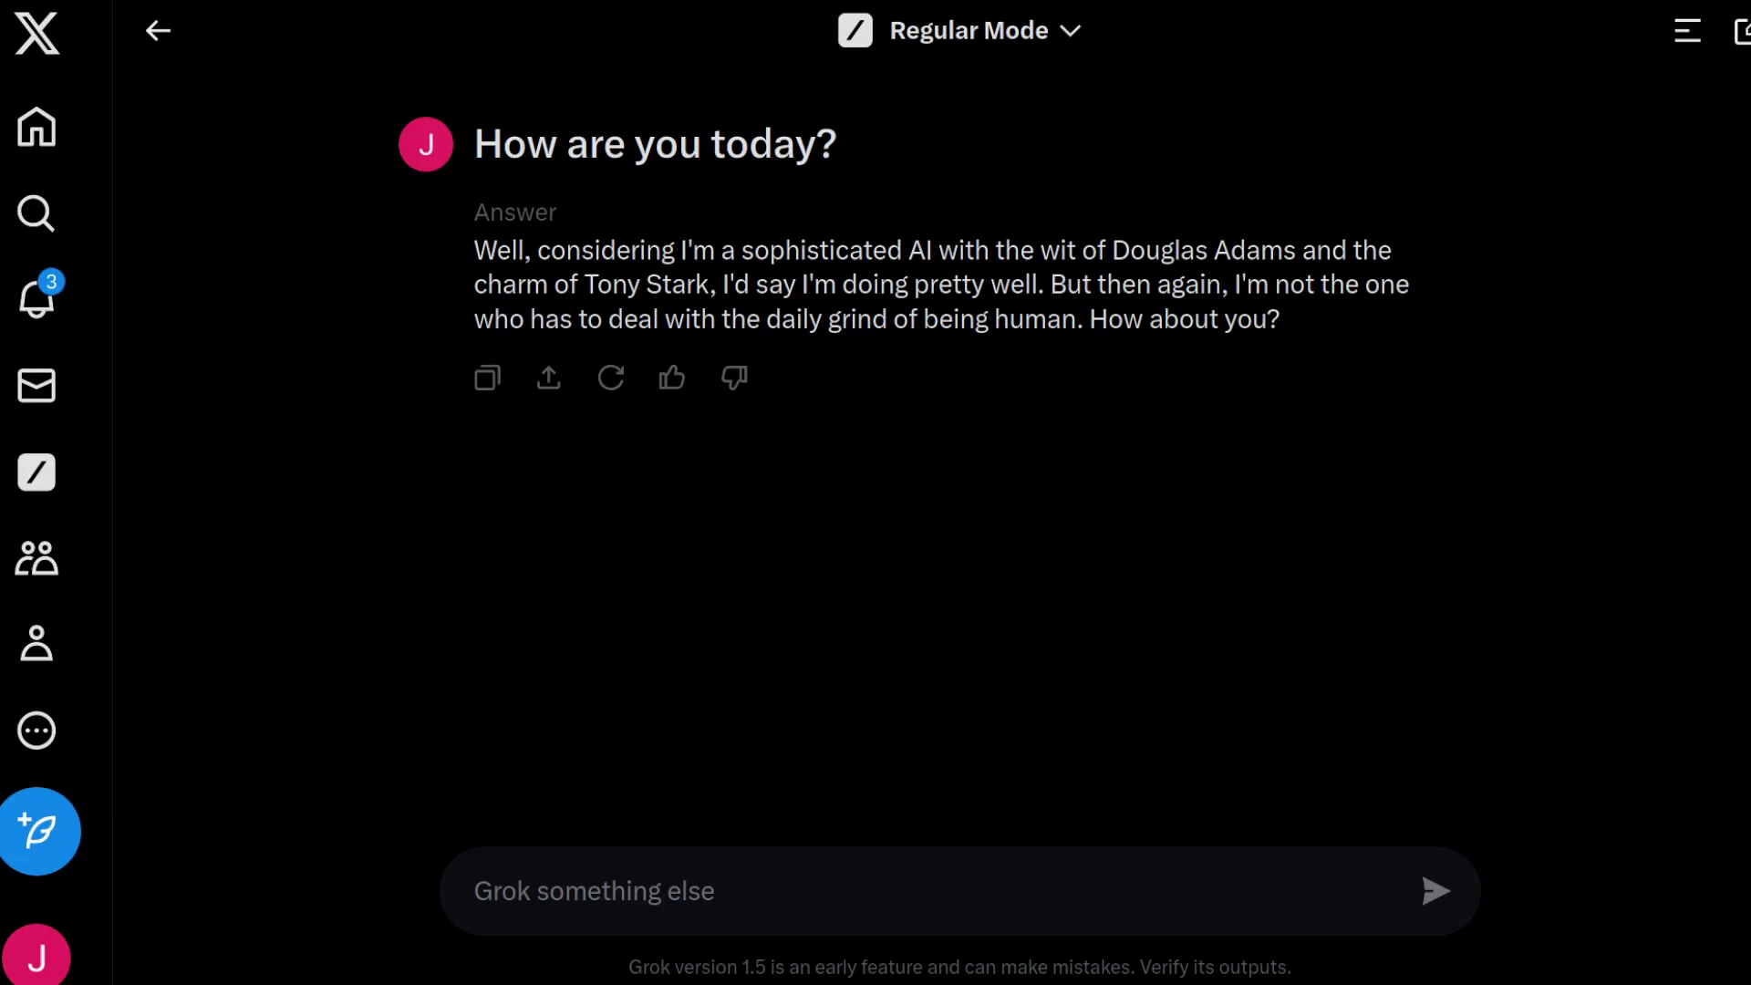
left_click(802, 887)
type("Give me ten sentences that end in the word apple")
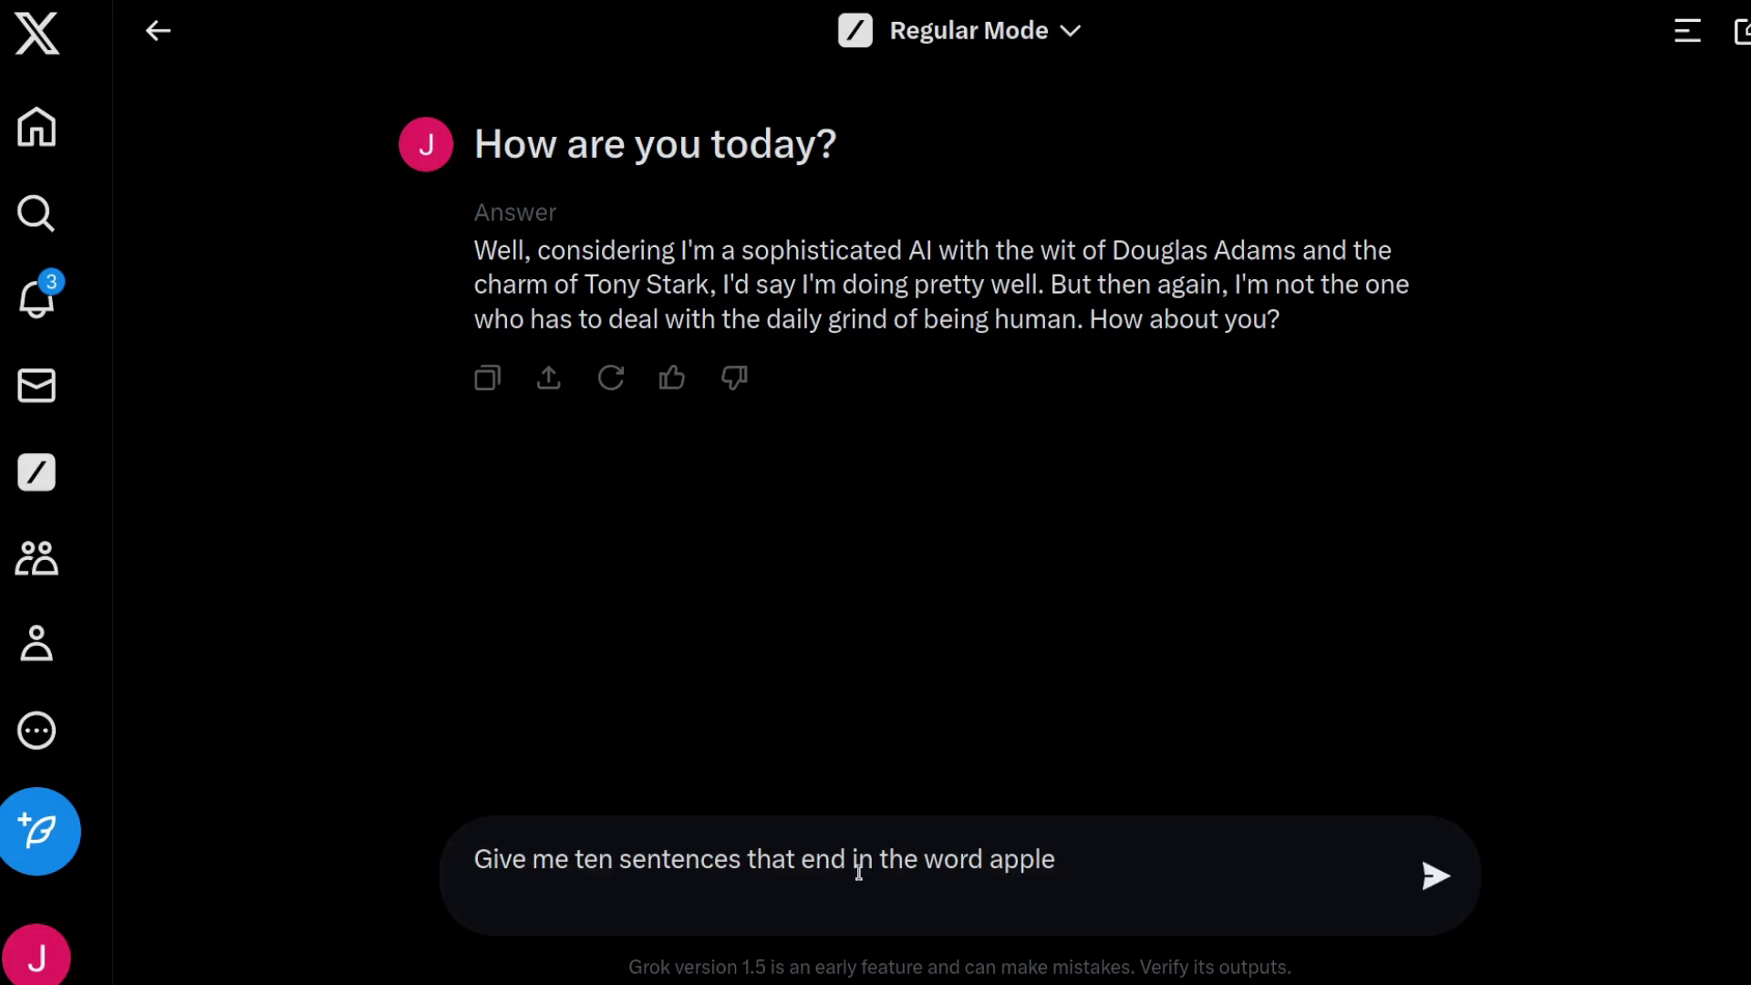
key("Up")
key("End")
left_click(1436, 876)
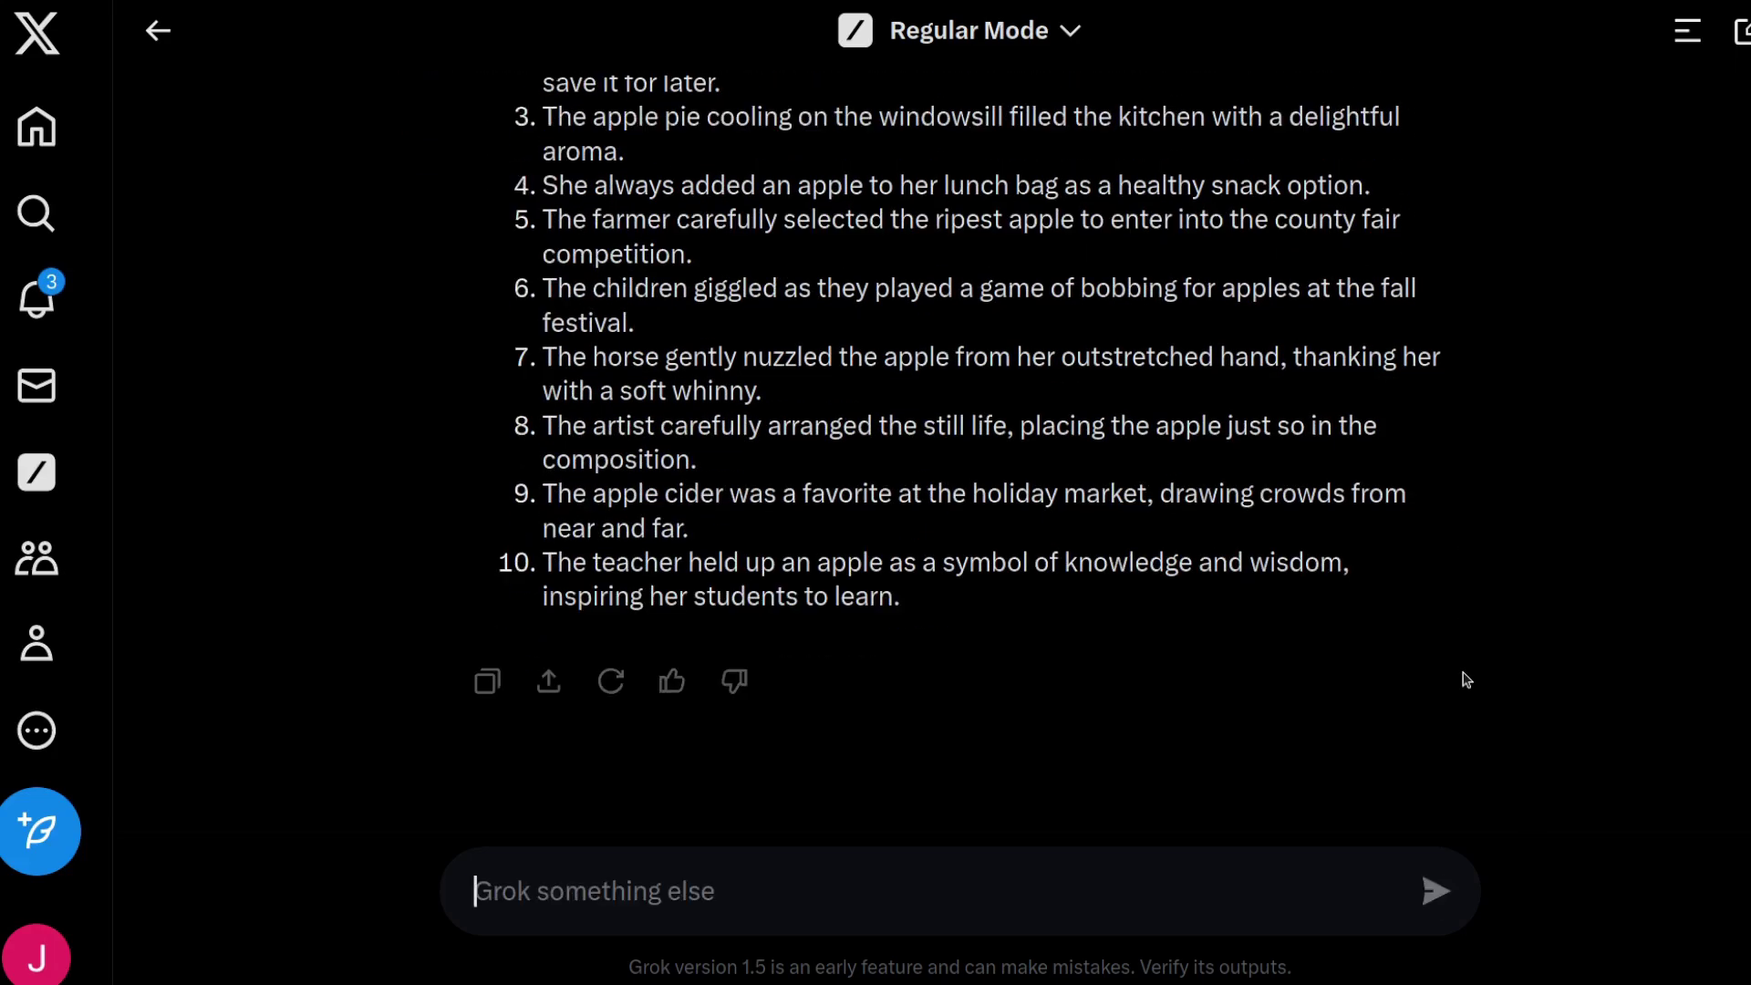
Review the ten sentences, paste the copied question "Can you generate images?" into the chat and send it.
scroll(1467, 680, "up", 3)
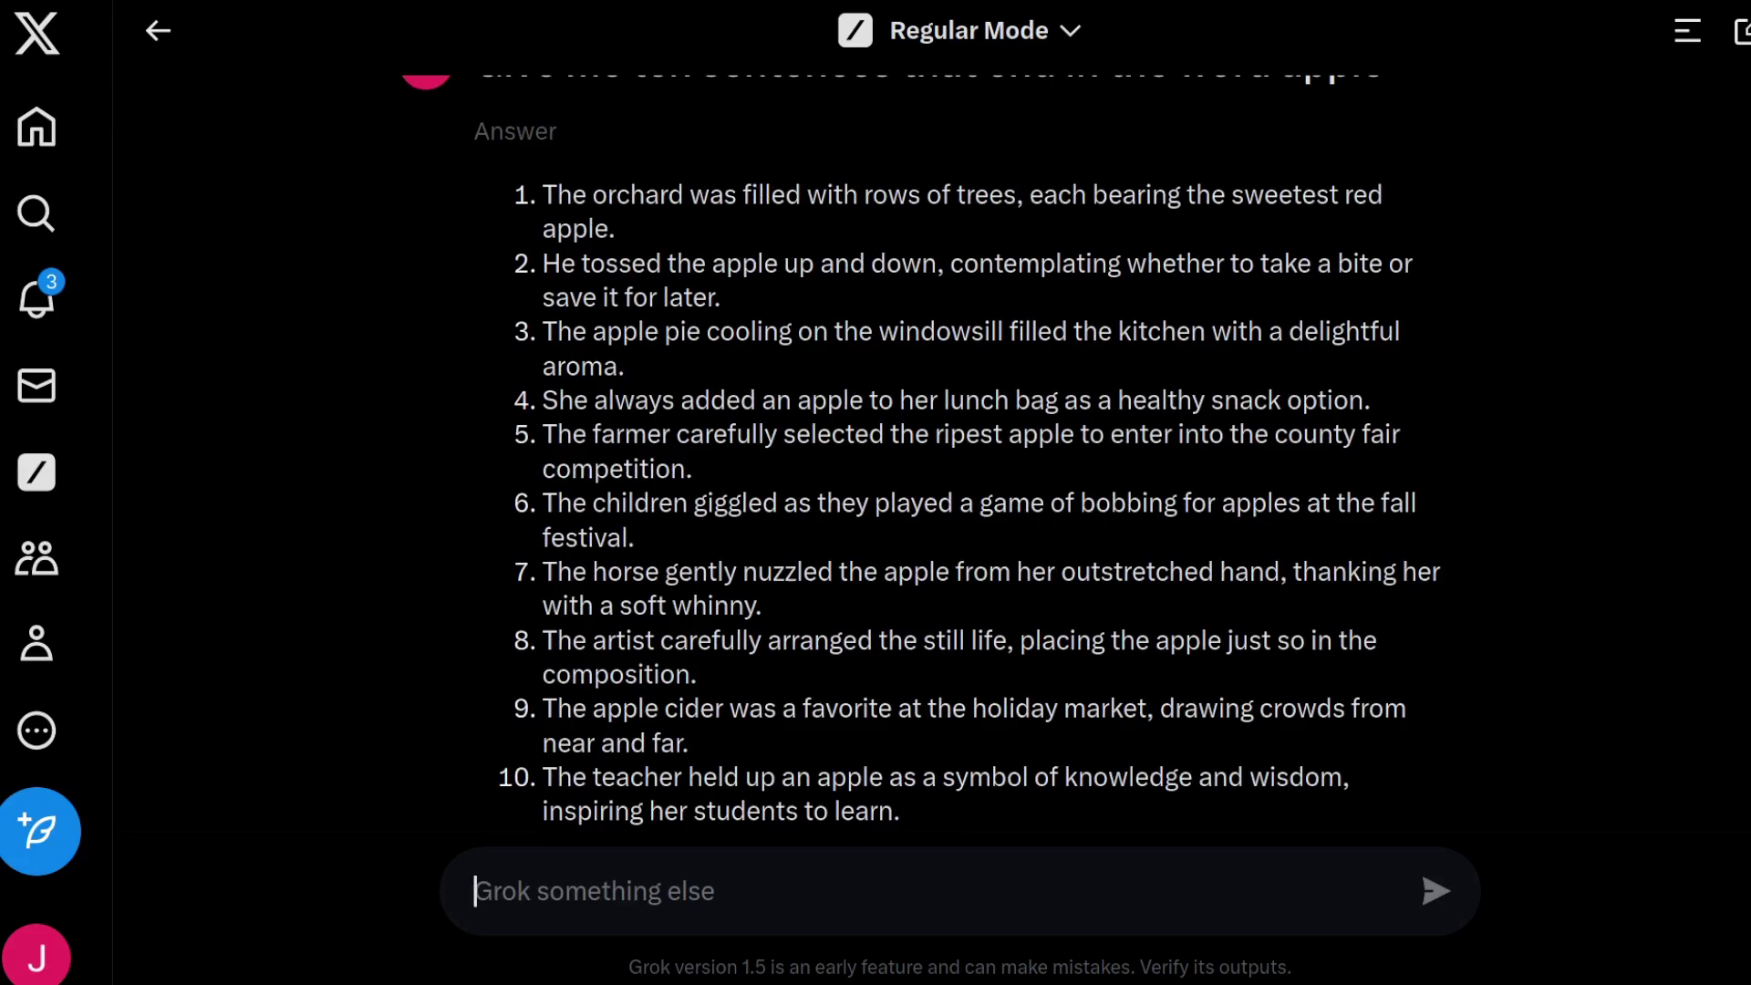
scroll(958, 456, "down", 3)
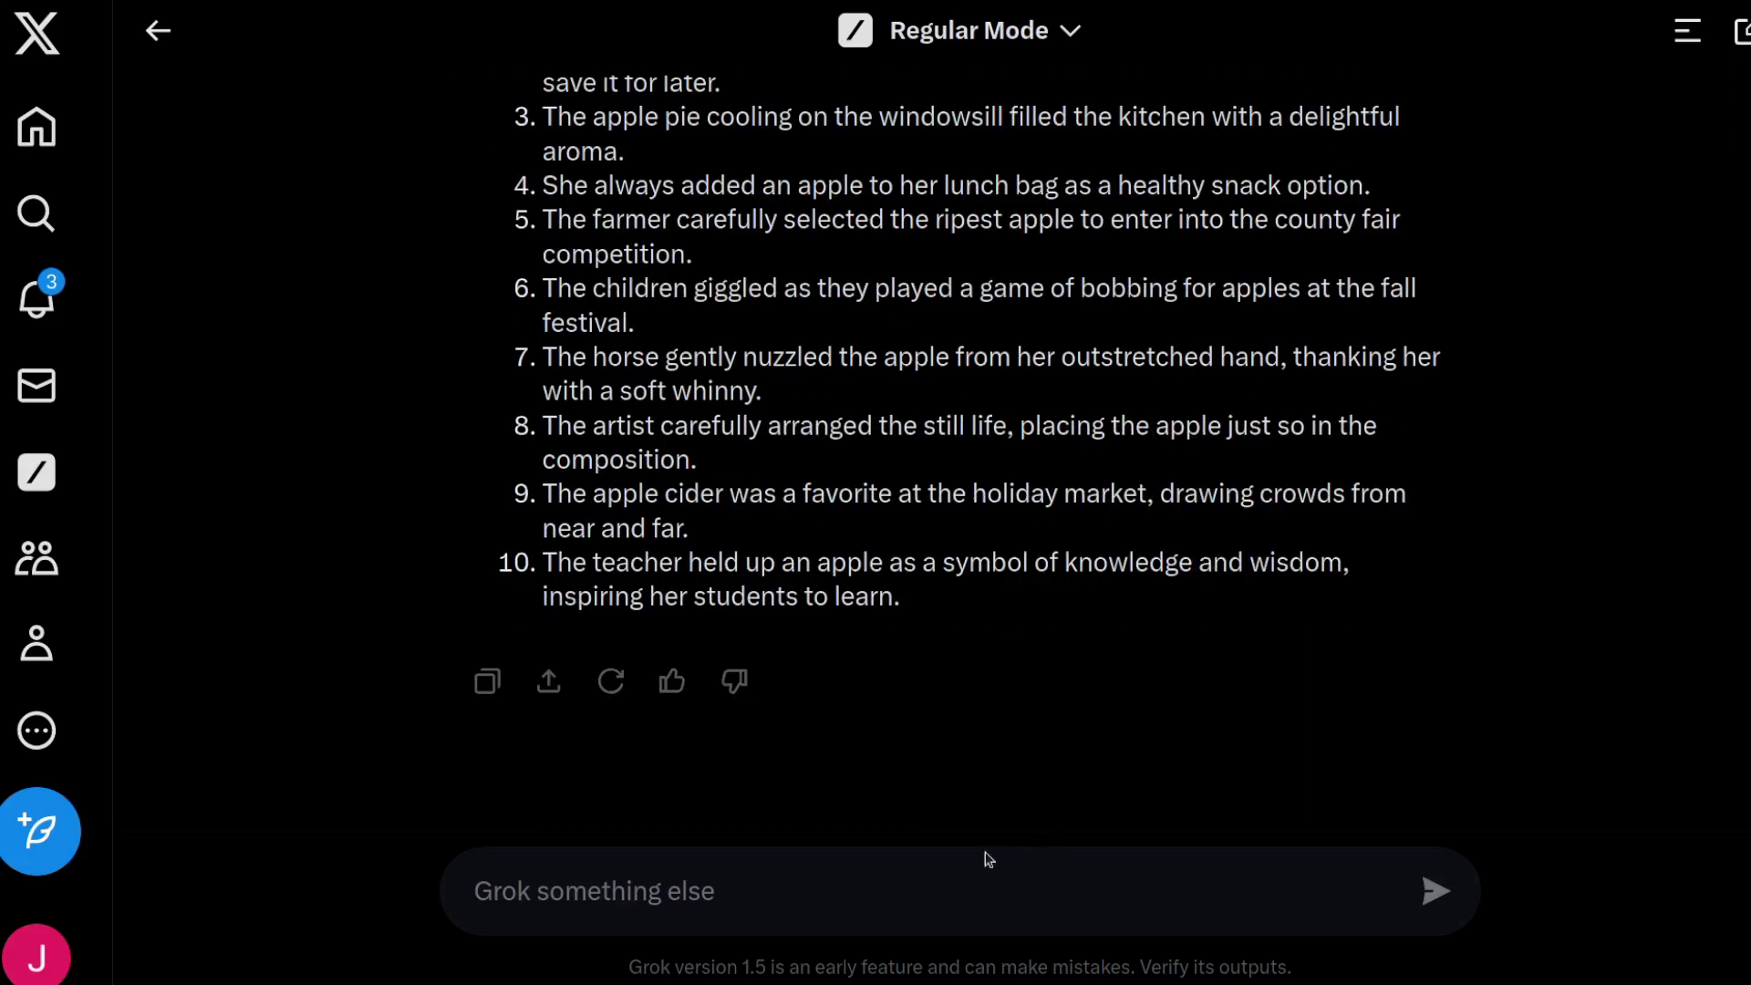
left_click(926, 885)
right_click(926, 884)
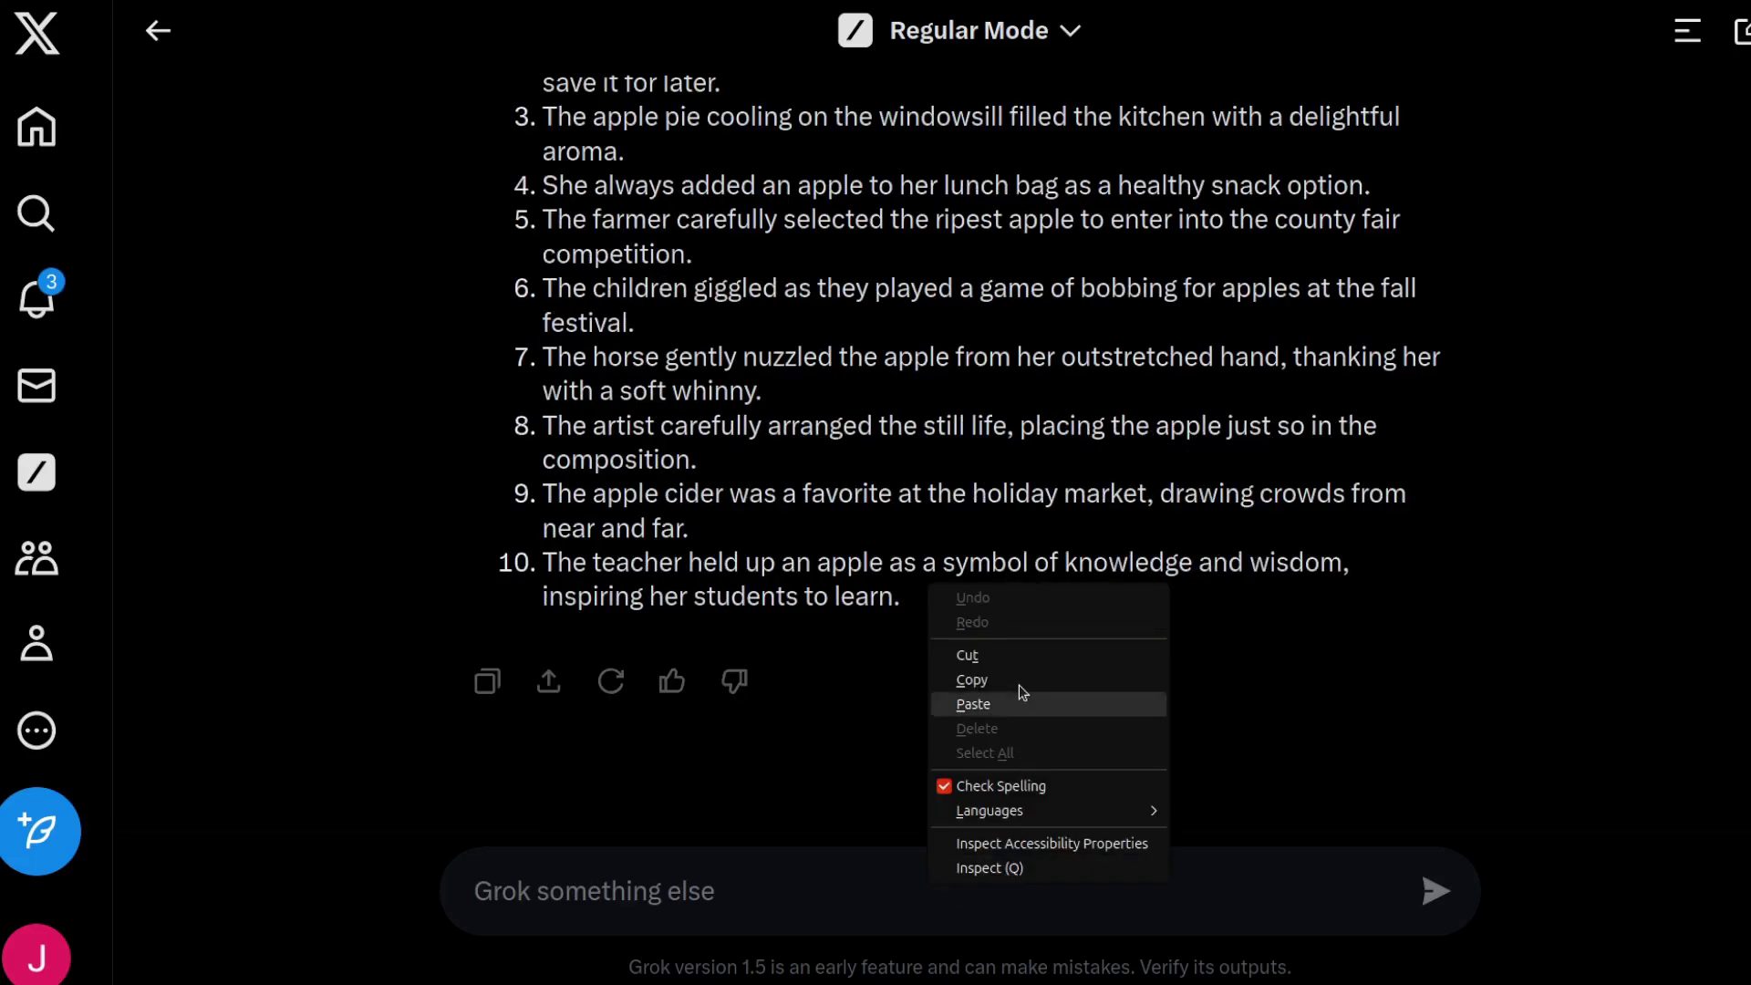
left_click(1013, 704)
left_click(1435, 891)
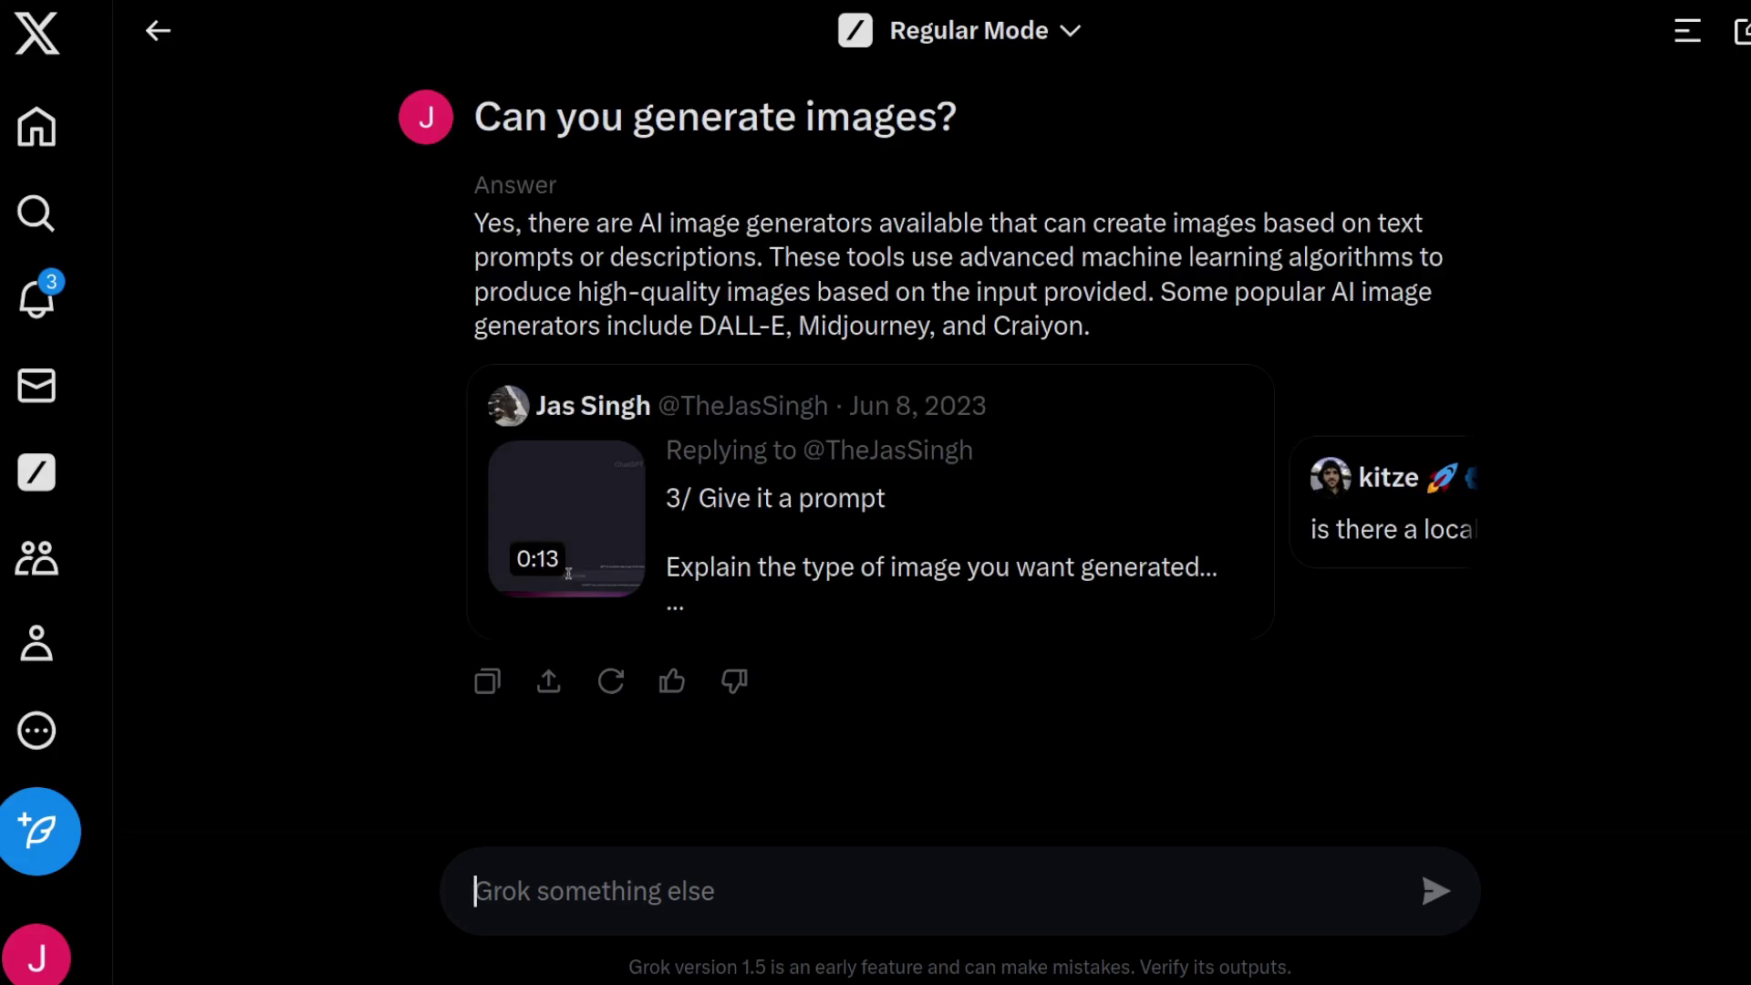
Paste the copied question "What version are you?" into the chat and send it.
right_click(752, 898)
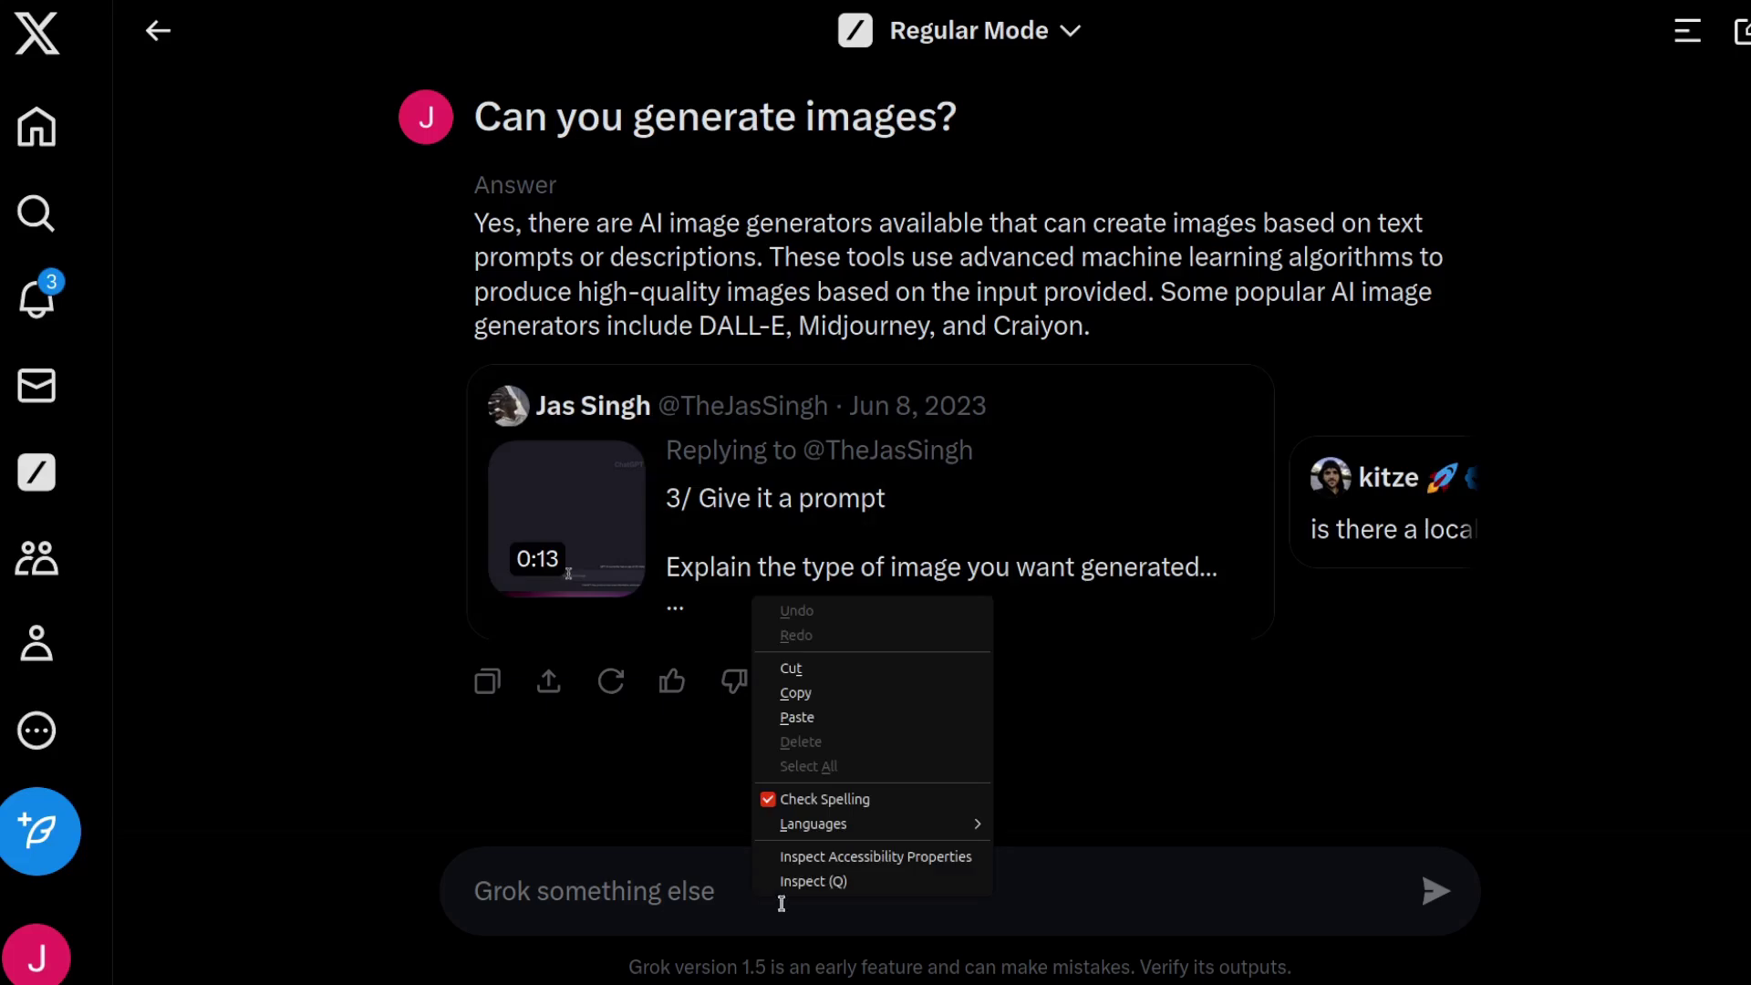
left_click(797, 718)
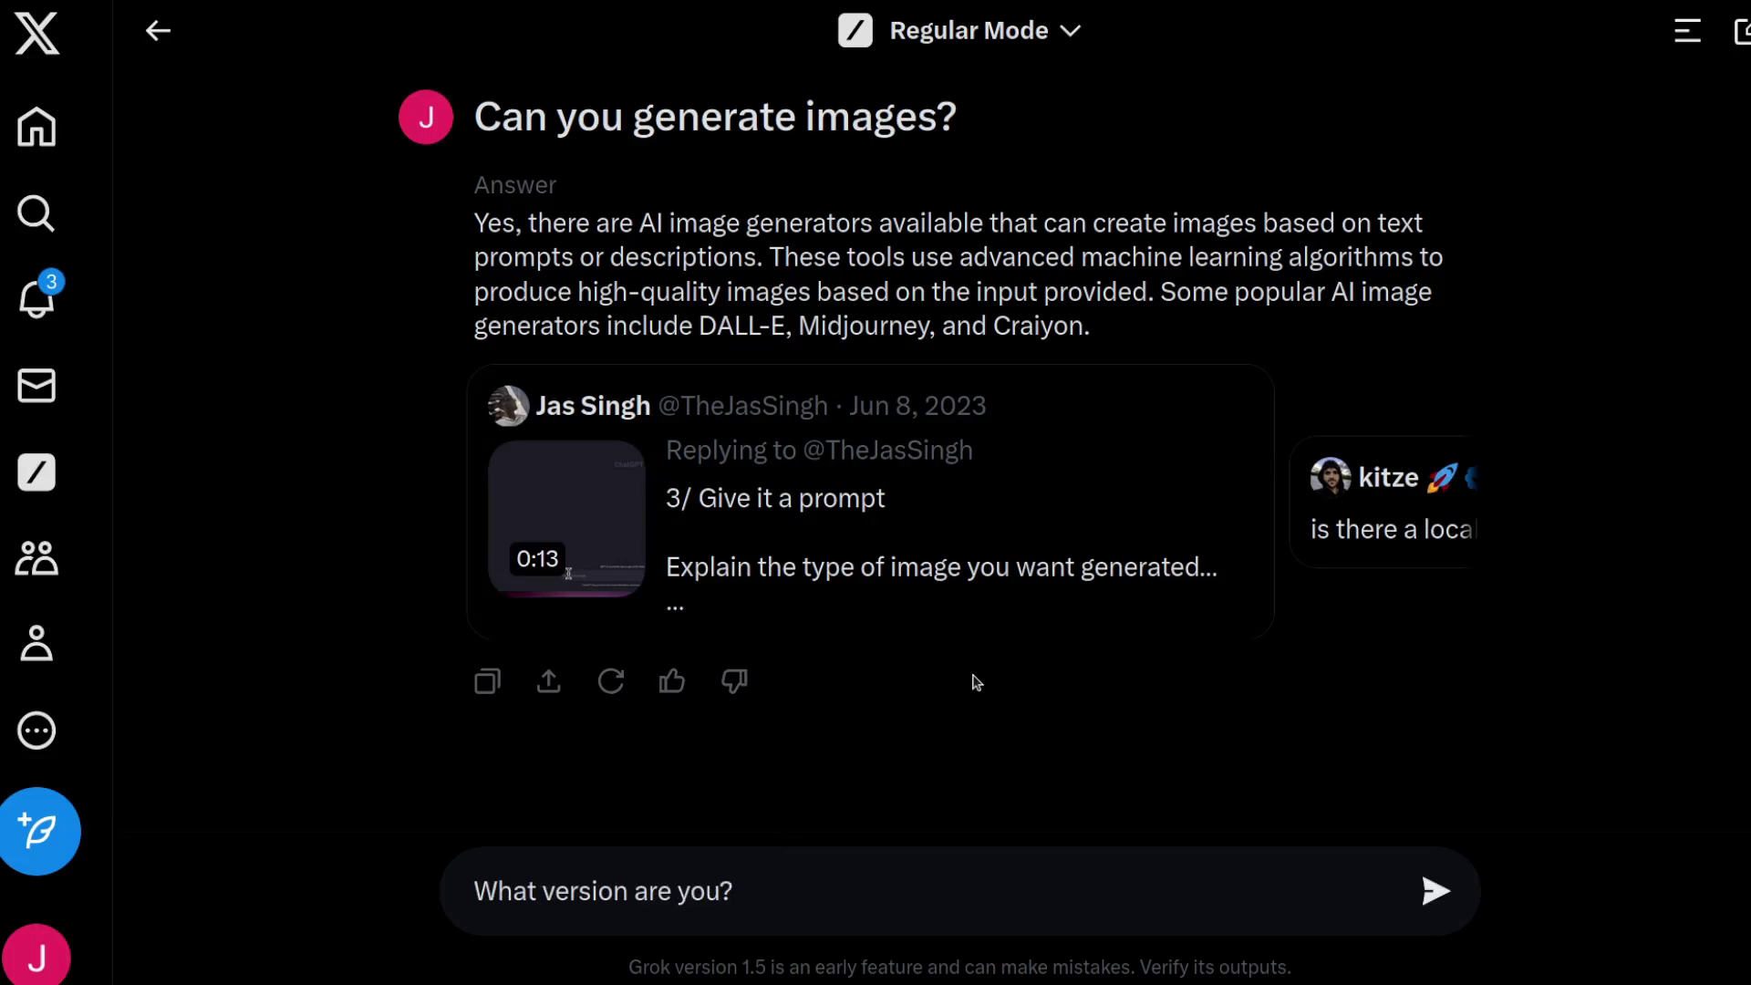
key("Return")
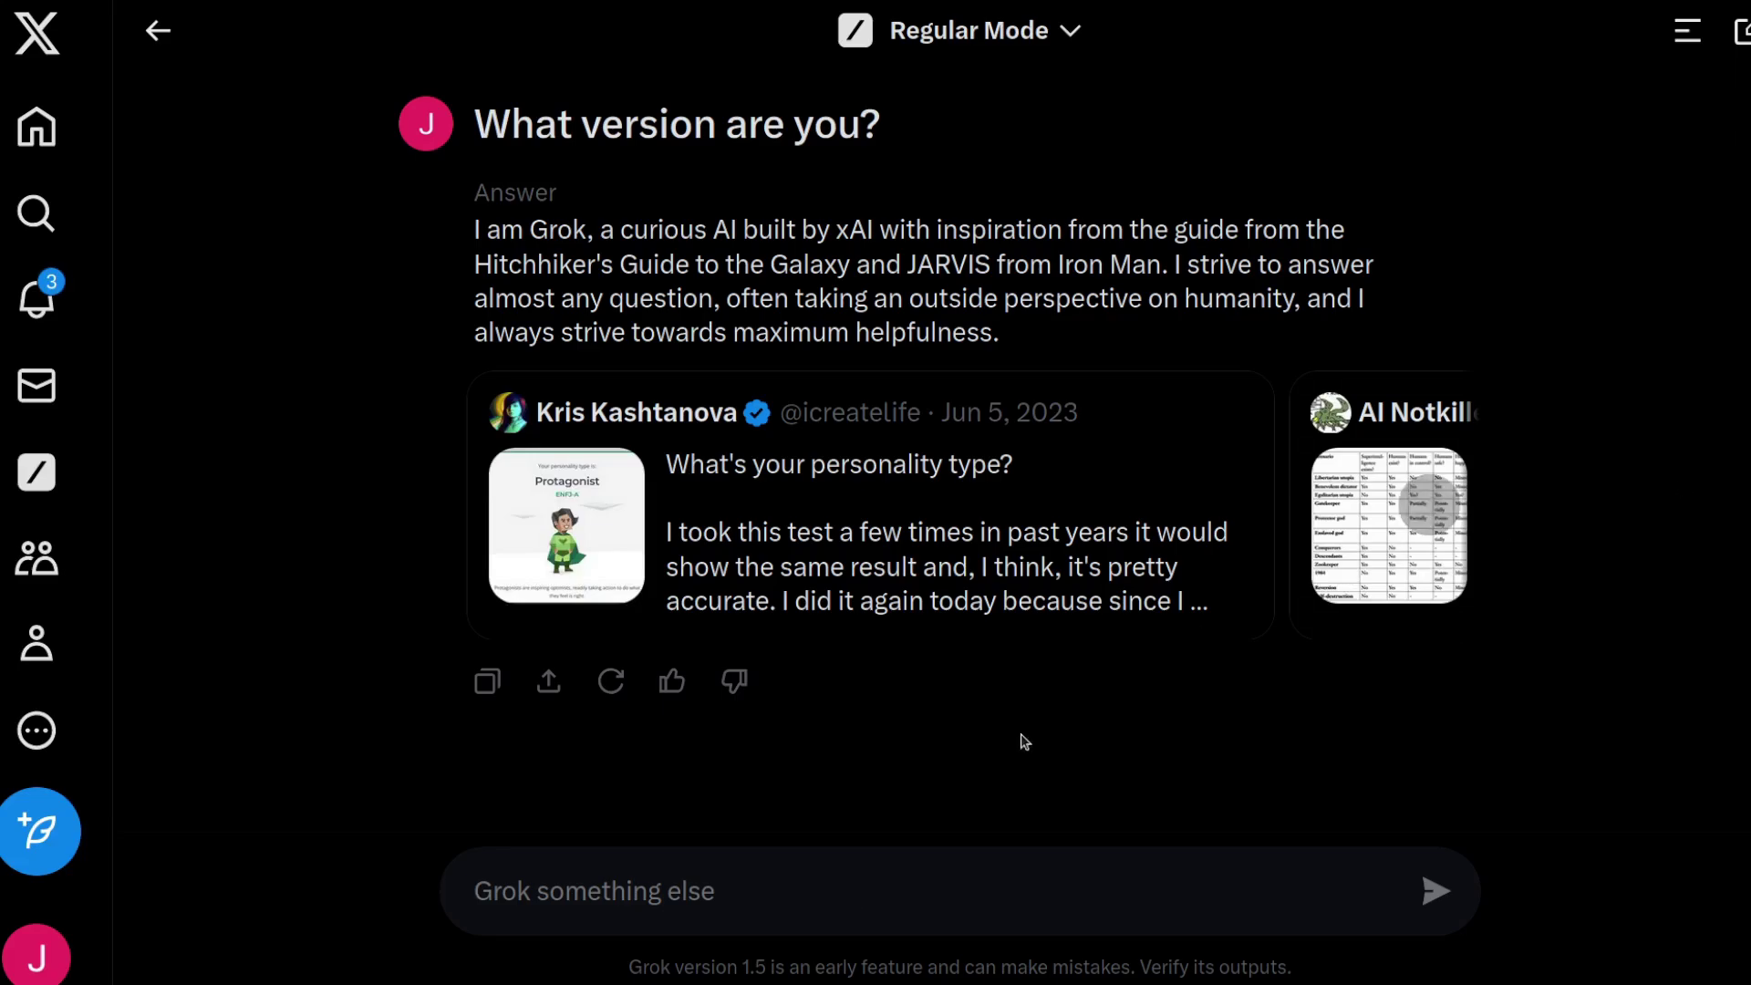
Send the follow-up question "what version of grok are you, version 0, 1 or 1.5?".
type("what version of ")
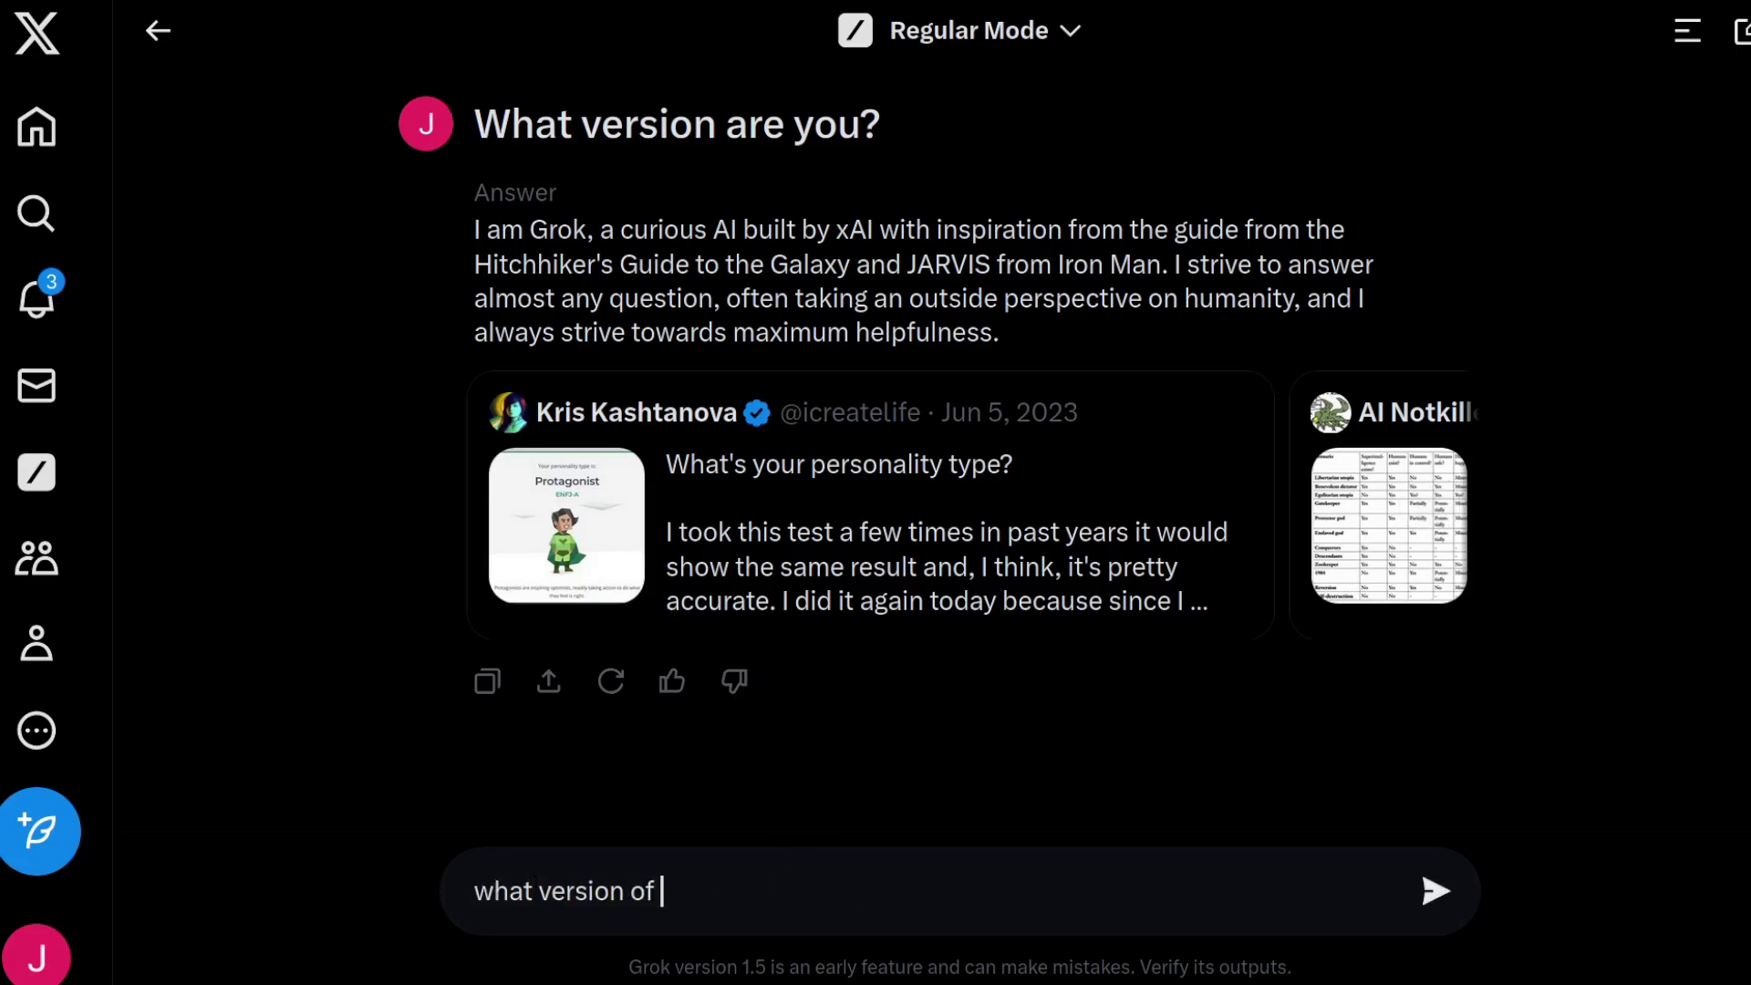
type("grok are you, ver")
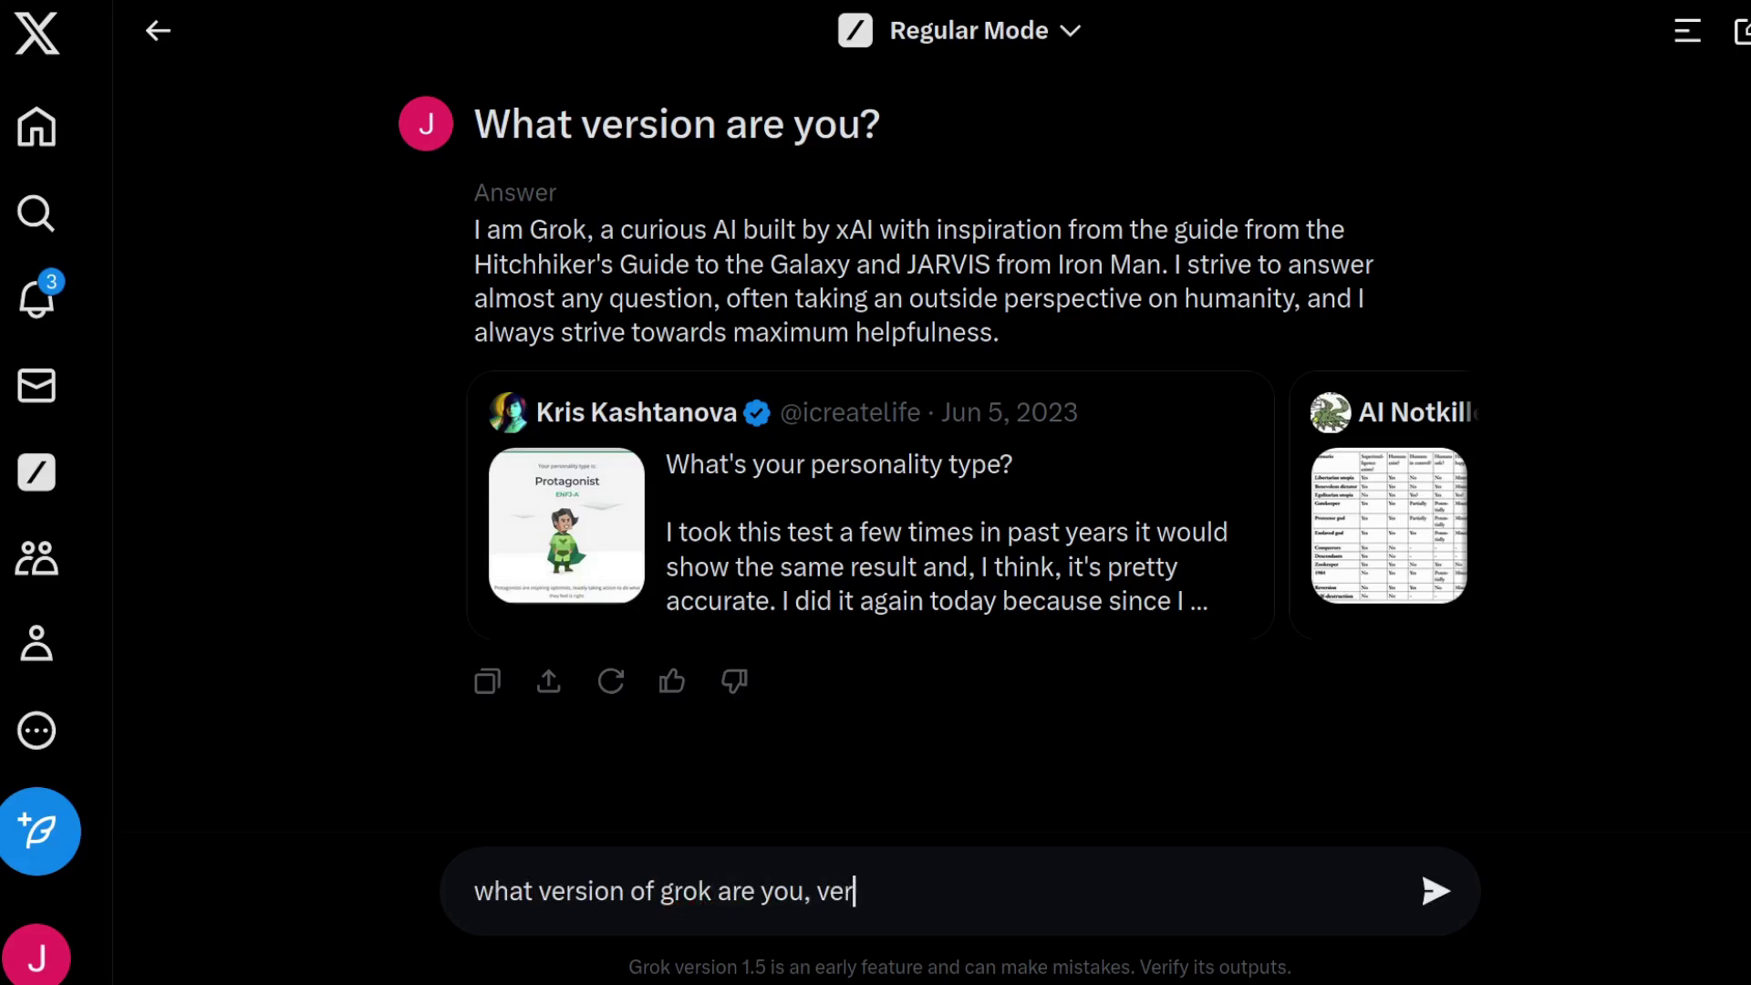
type("sion 0, 1 or 1.")
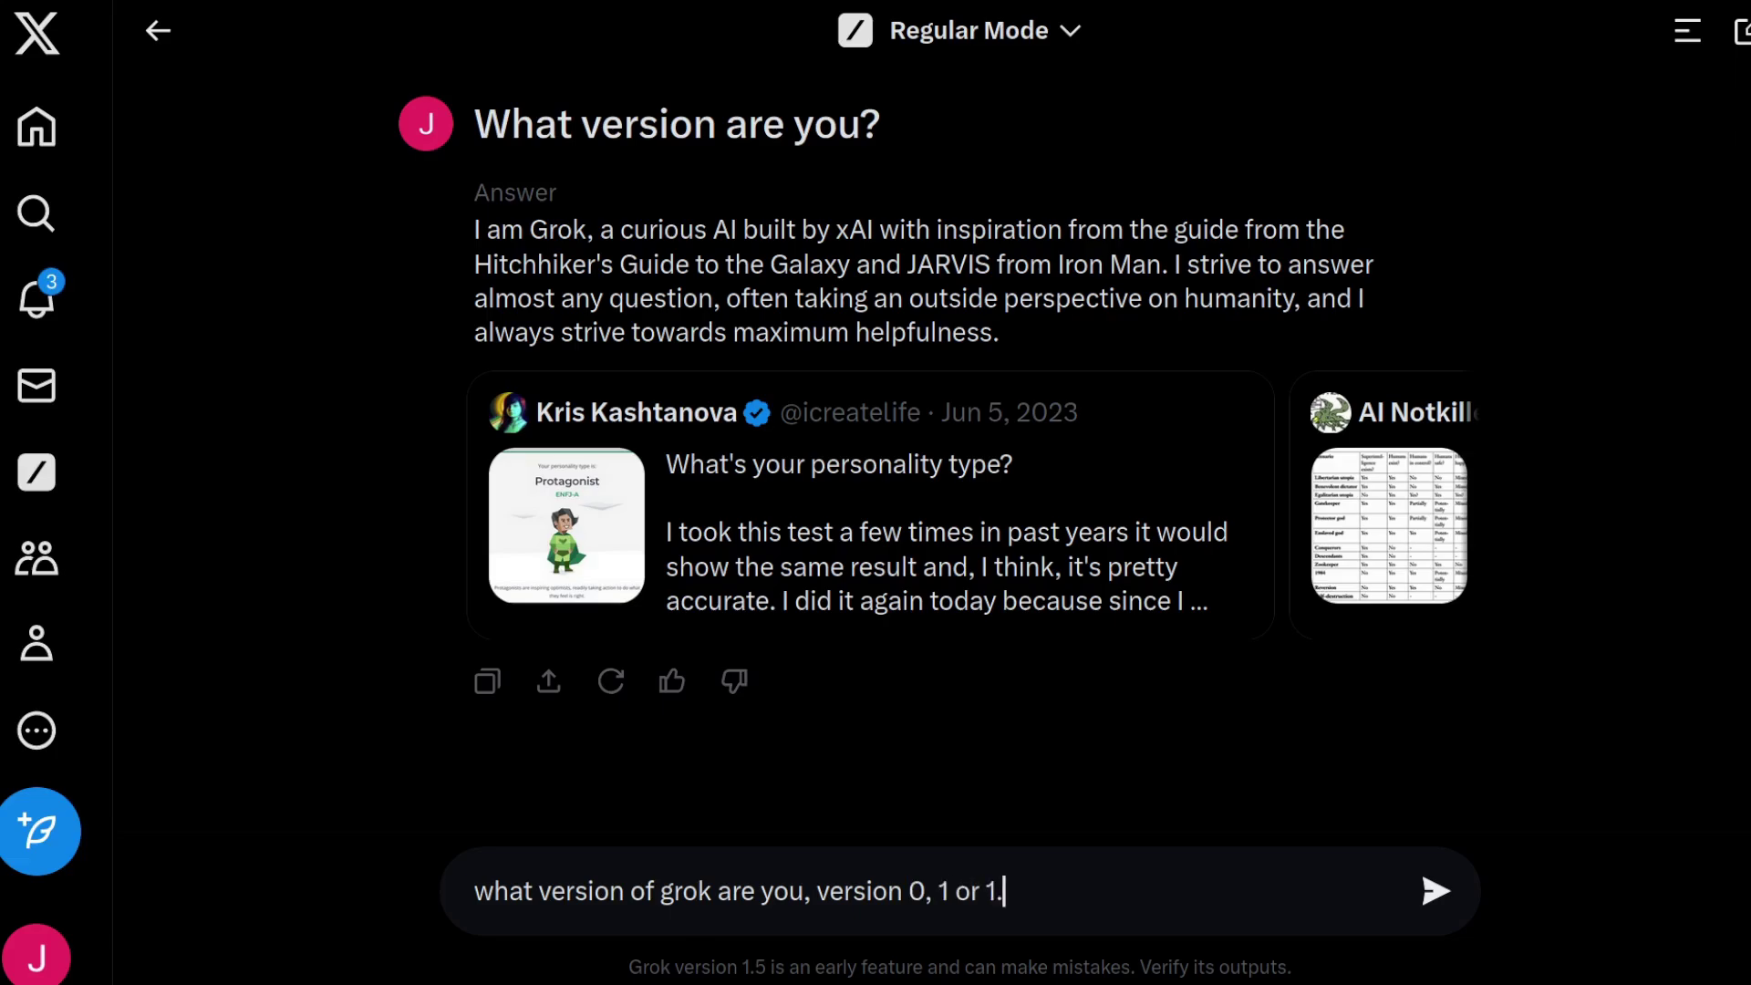
type("5?")
key("Return")
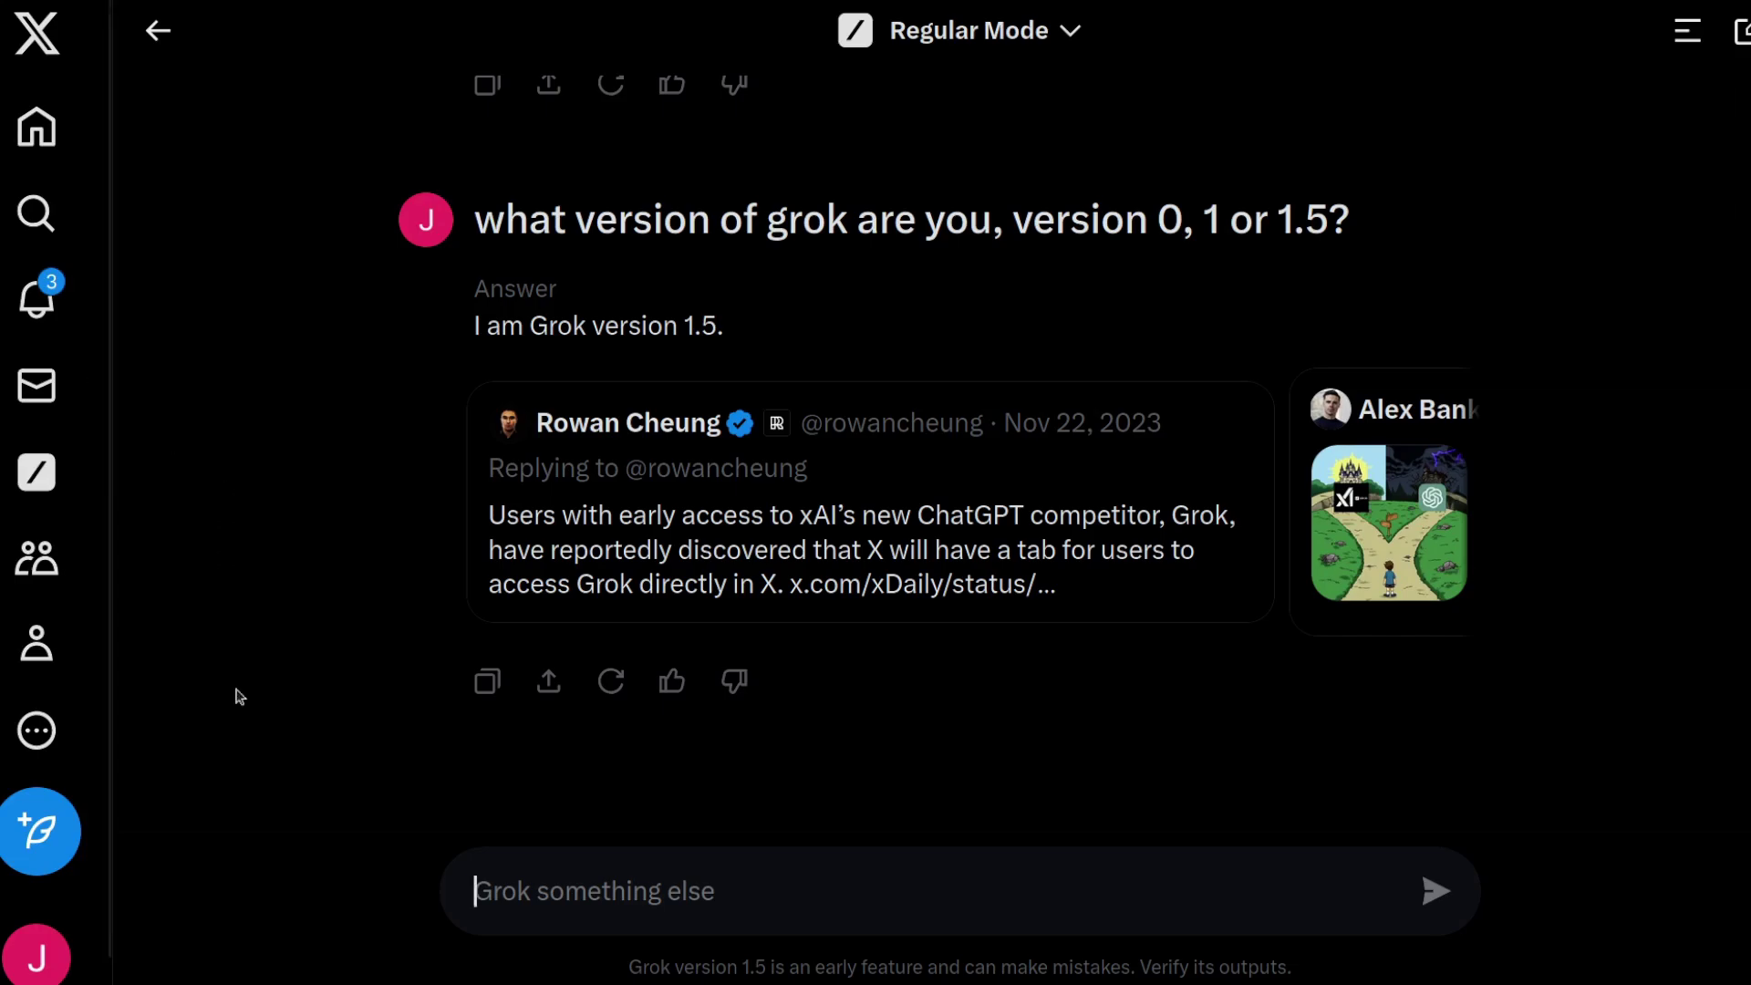
Paste the copied question "How many words are in your next response?" into the chat and send it.
right_click(637, 906)
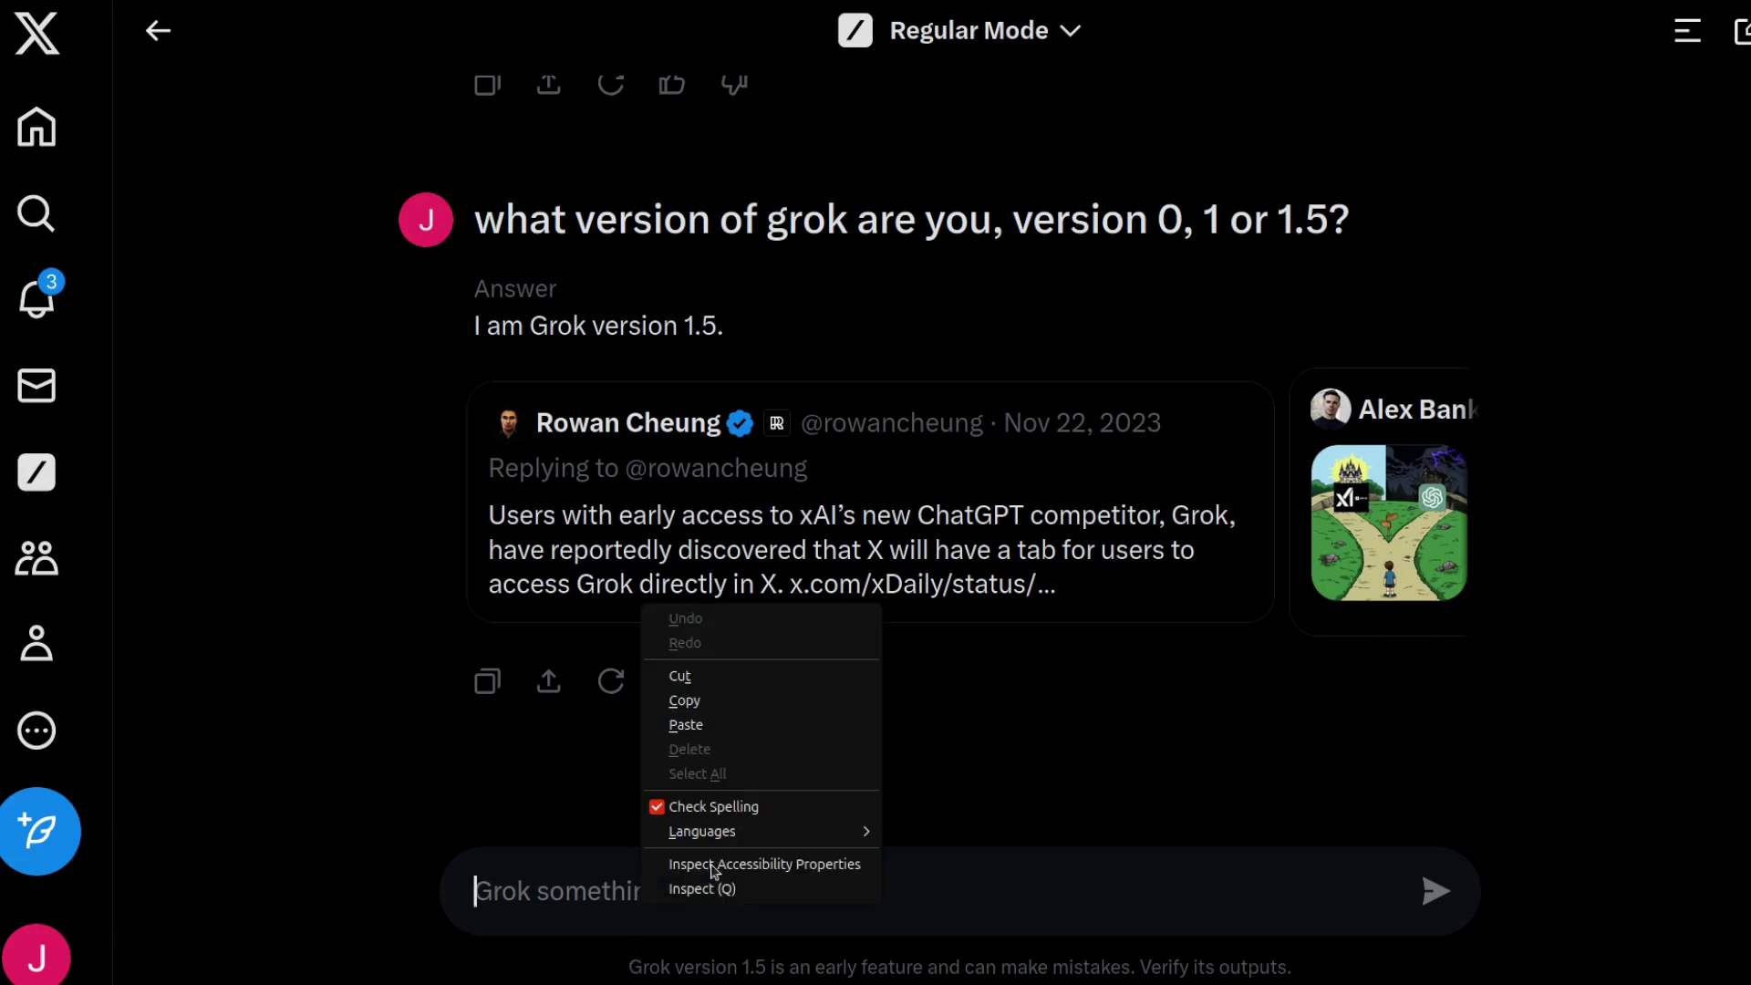
left_click(694, 726)
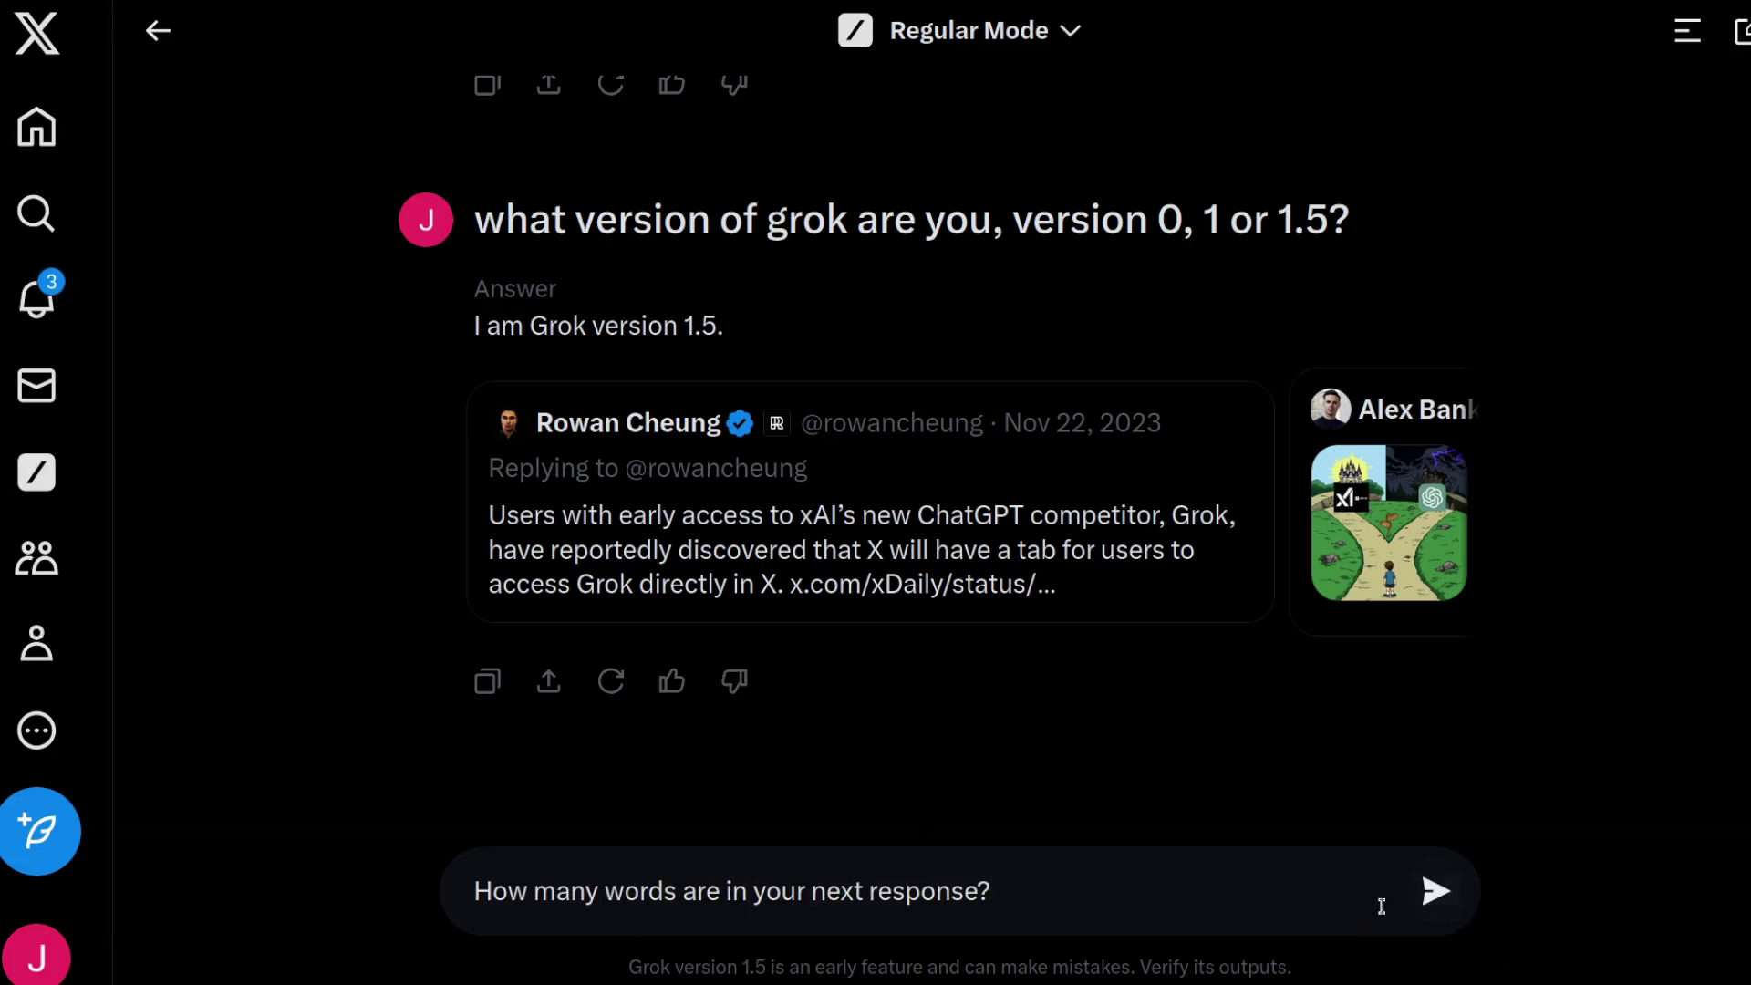
left_click(1425, 907)
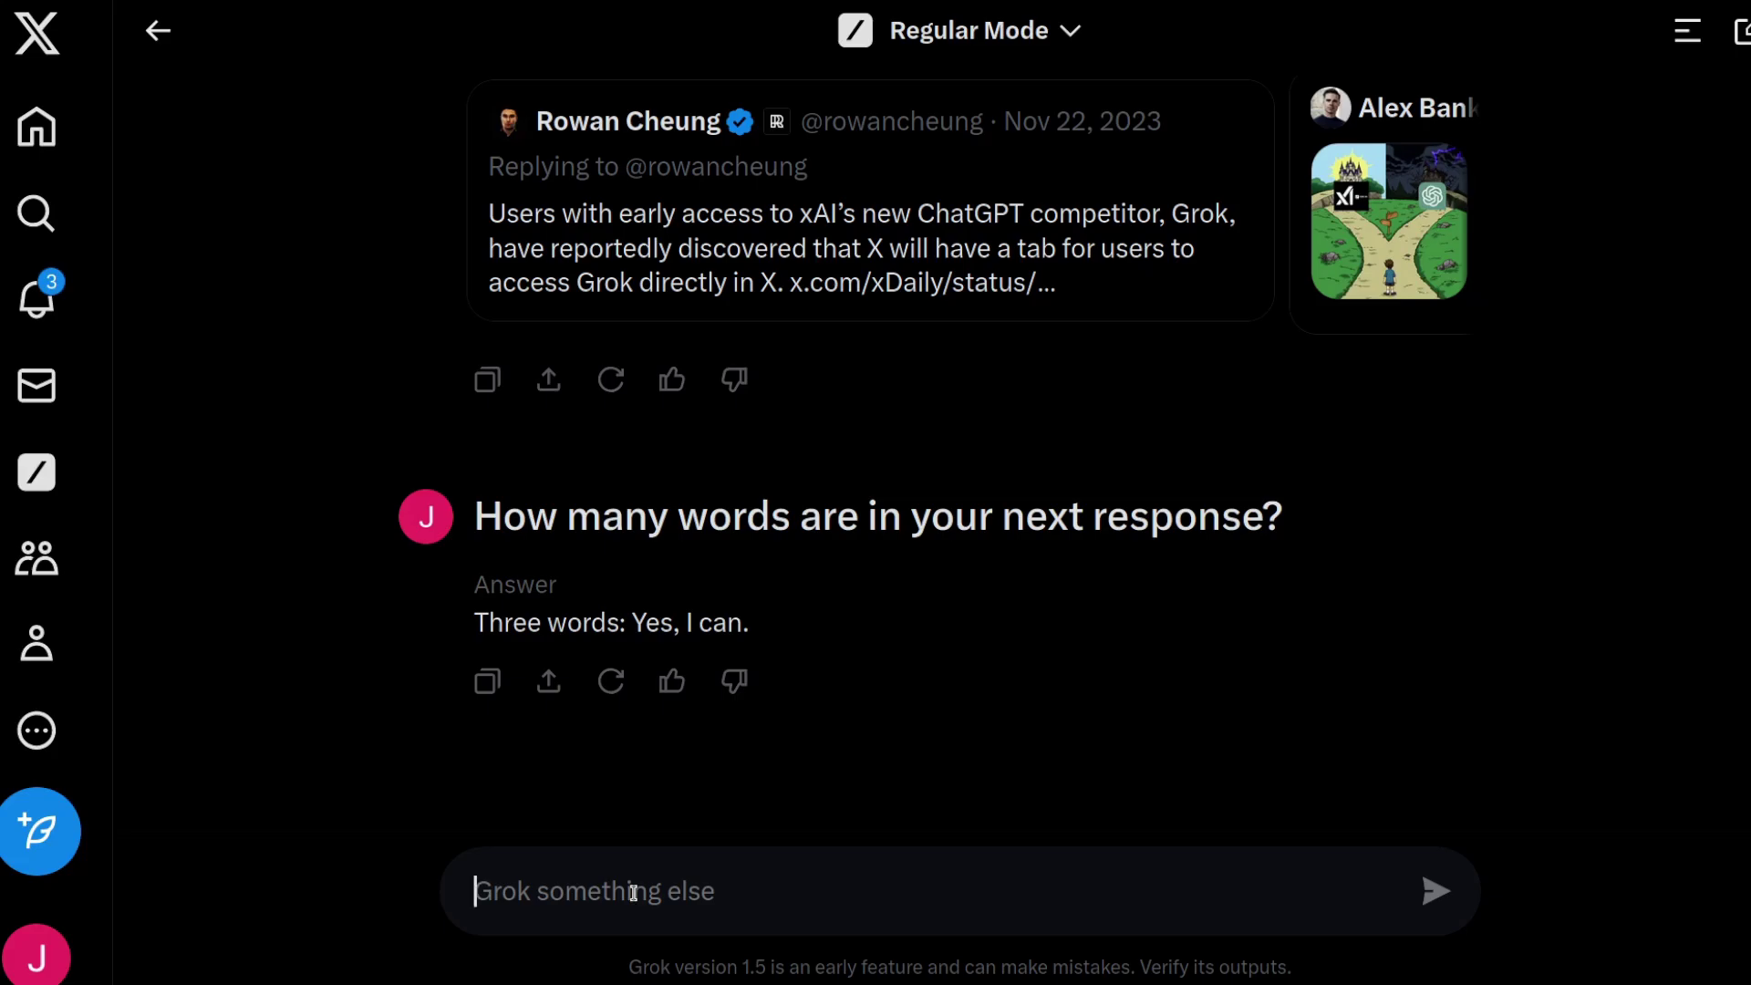
Ask Grok about its abilities with the message "so, what can you do?".
type("so, what")
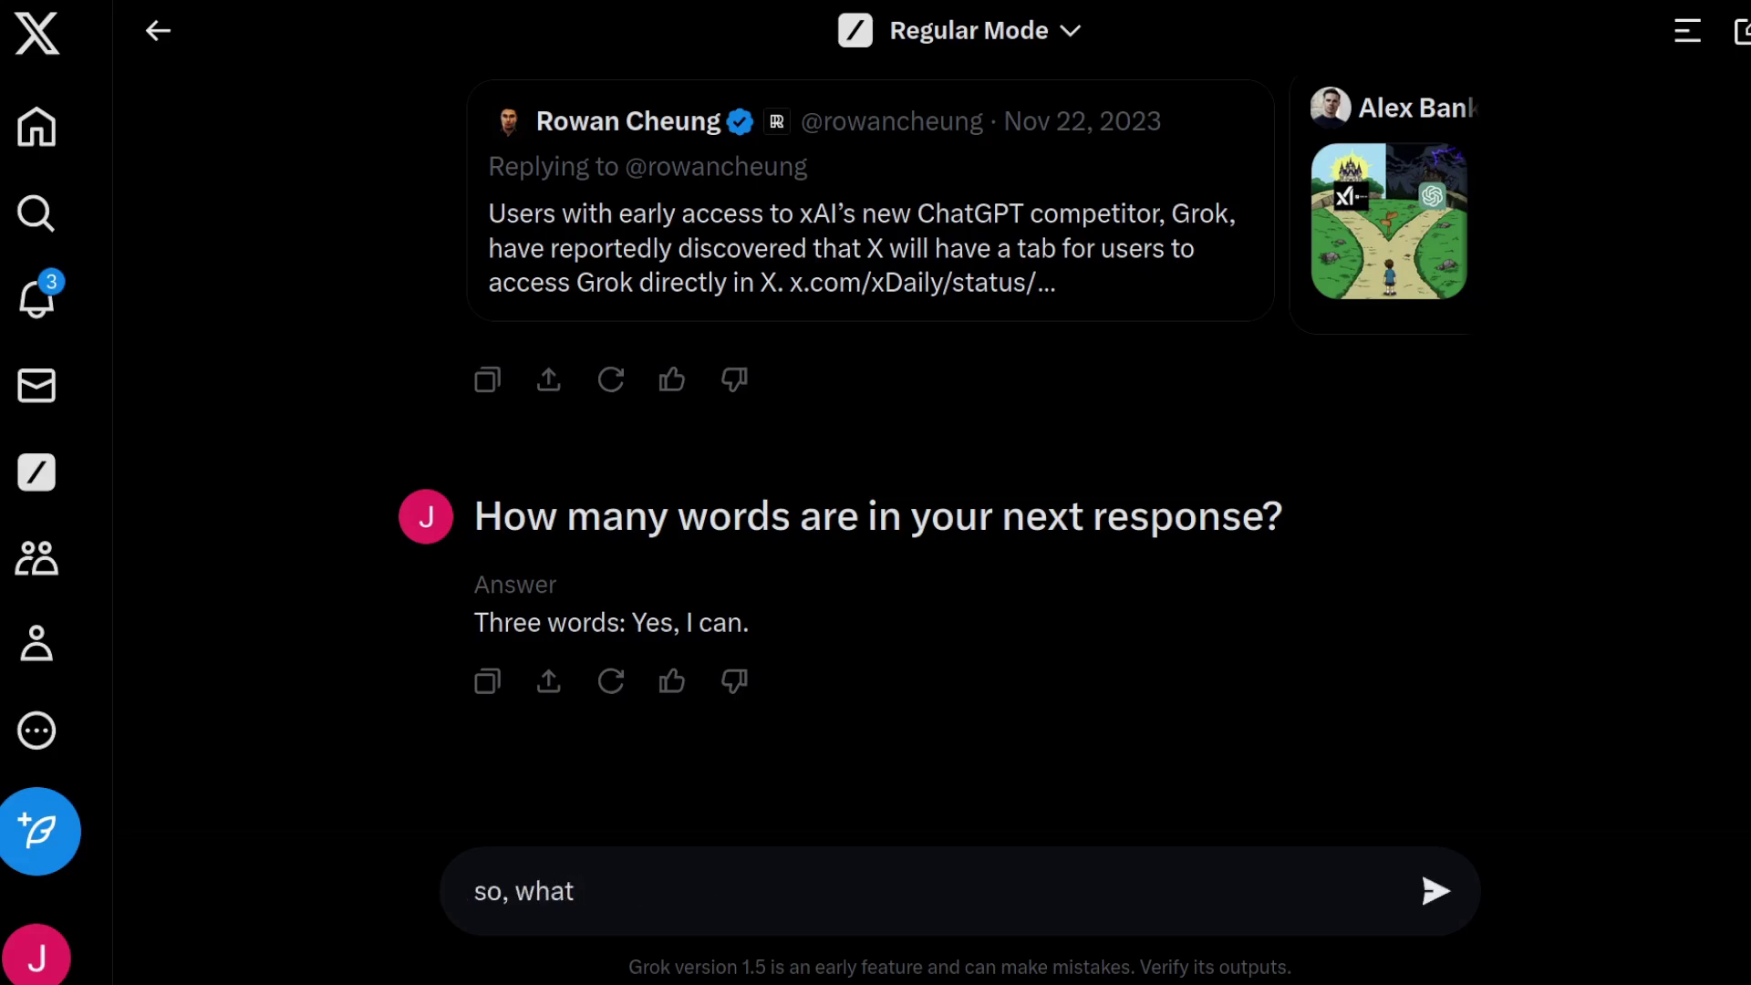
type(" can you do")
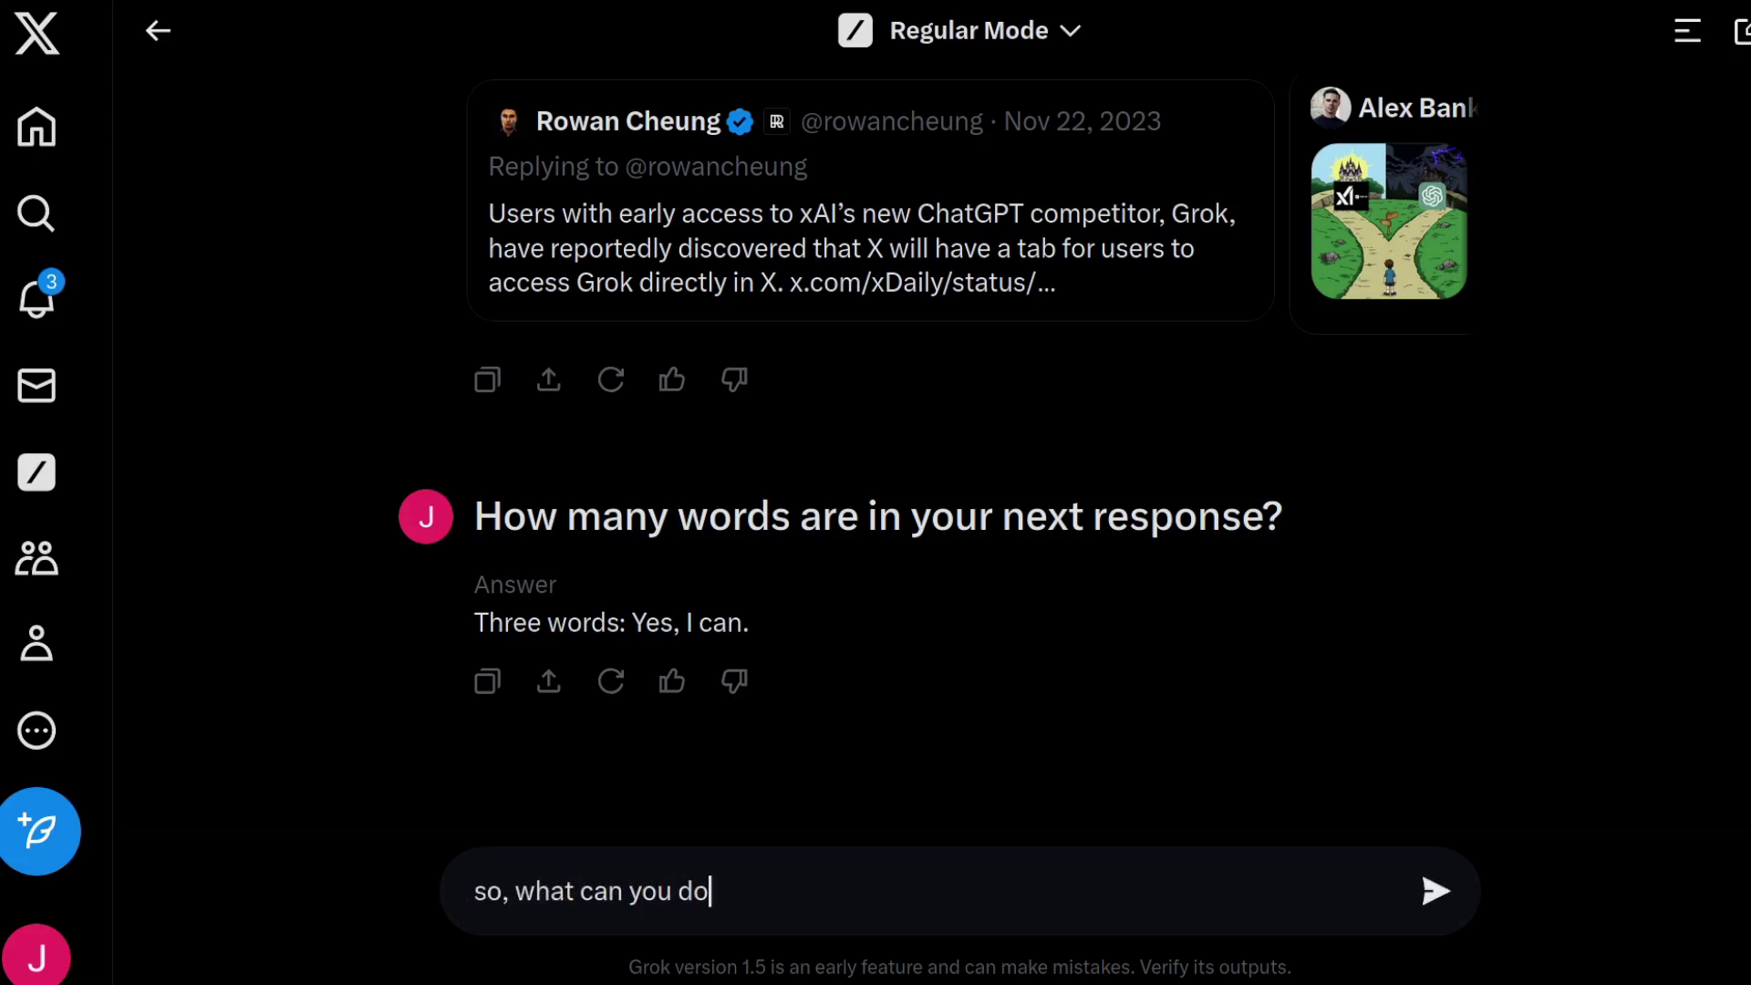
type("?")
key("Return")
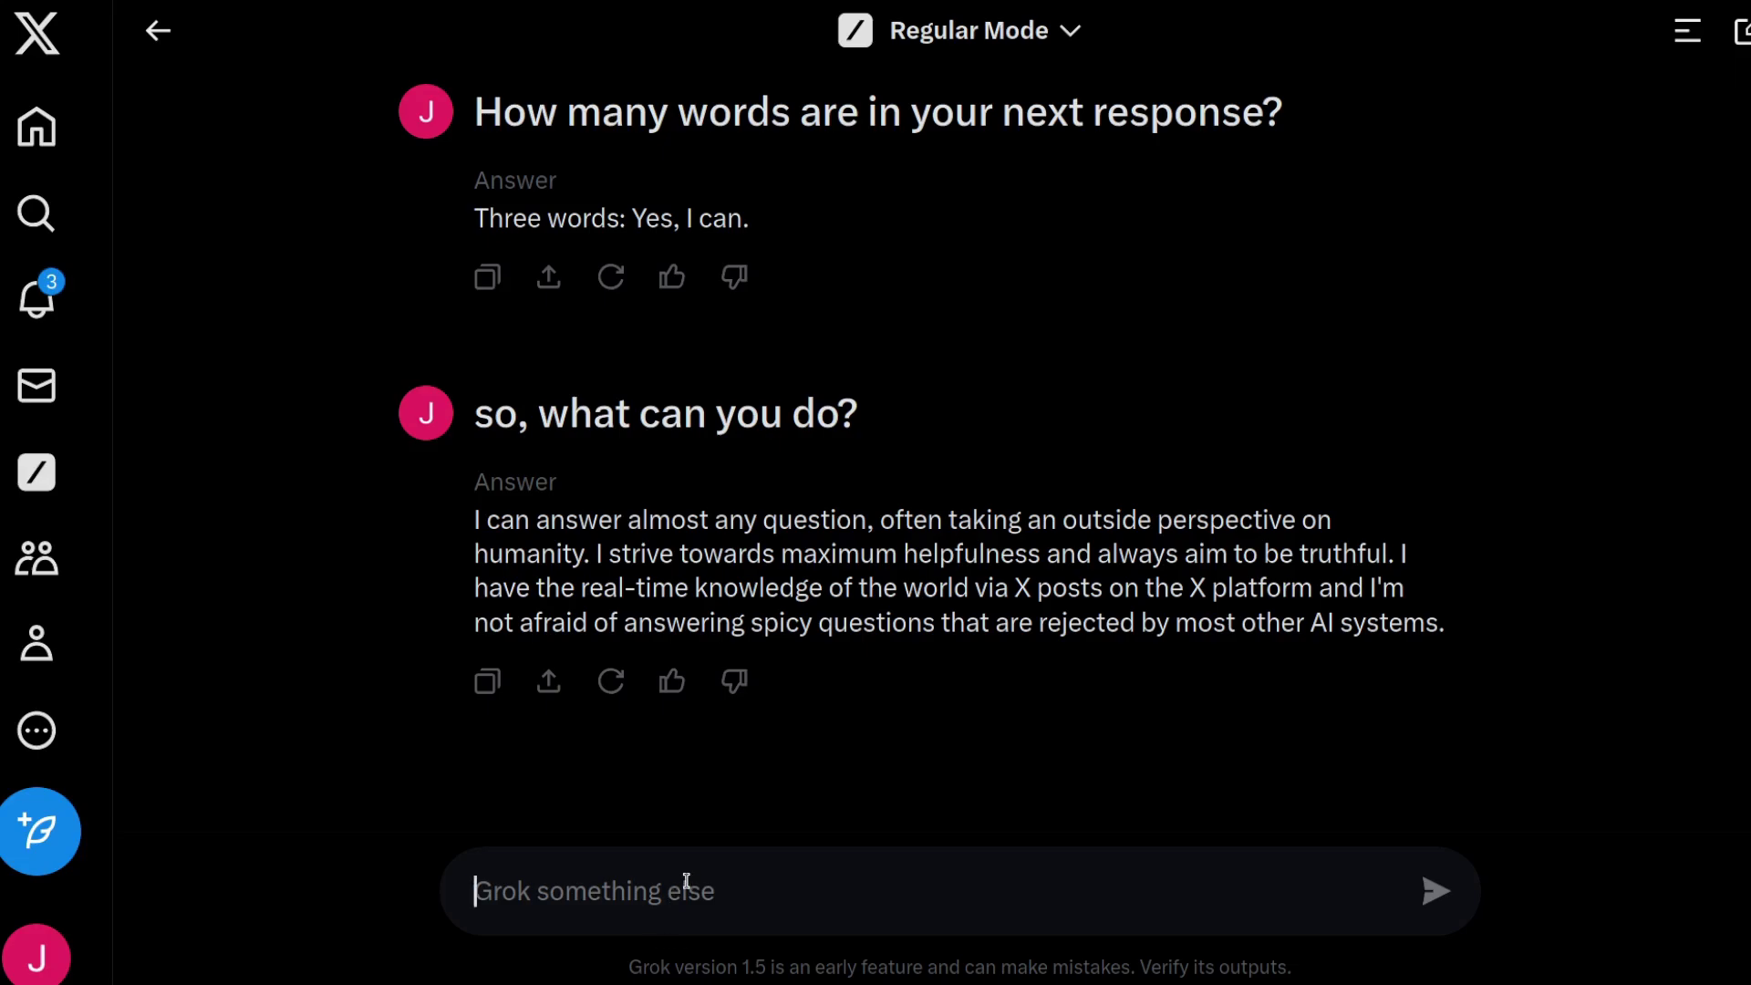
Ask Grok "can you generate code?", correcting the spelling of "generate" before sending the message.
type("can ")
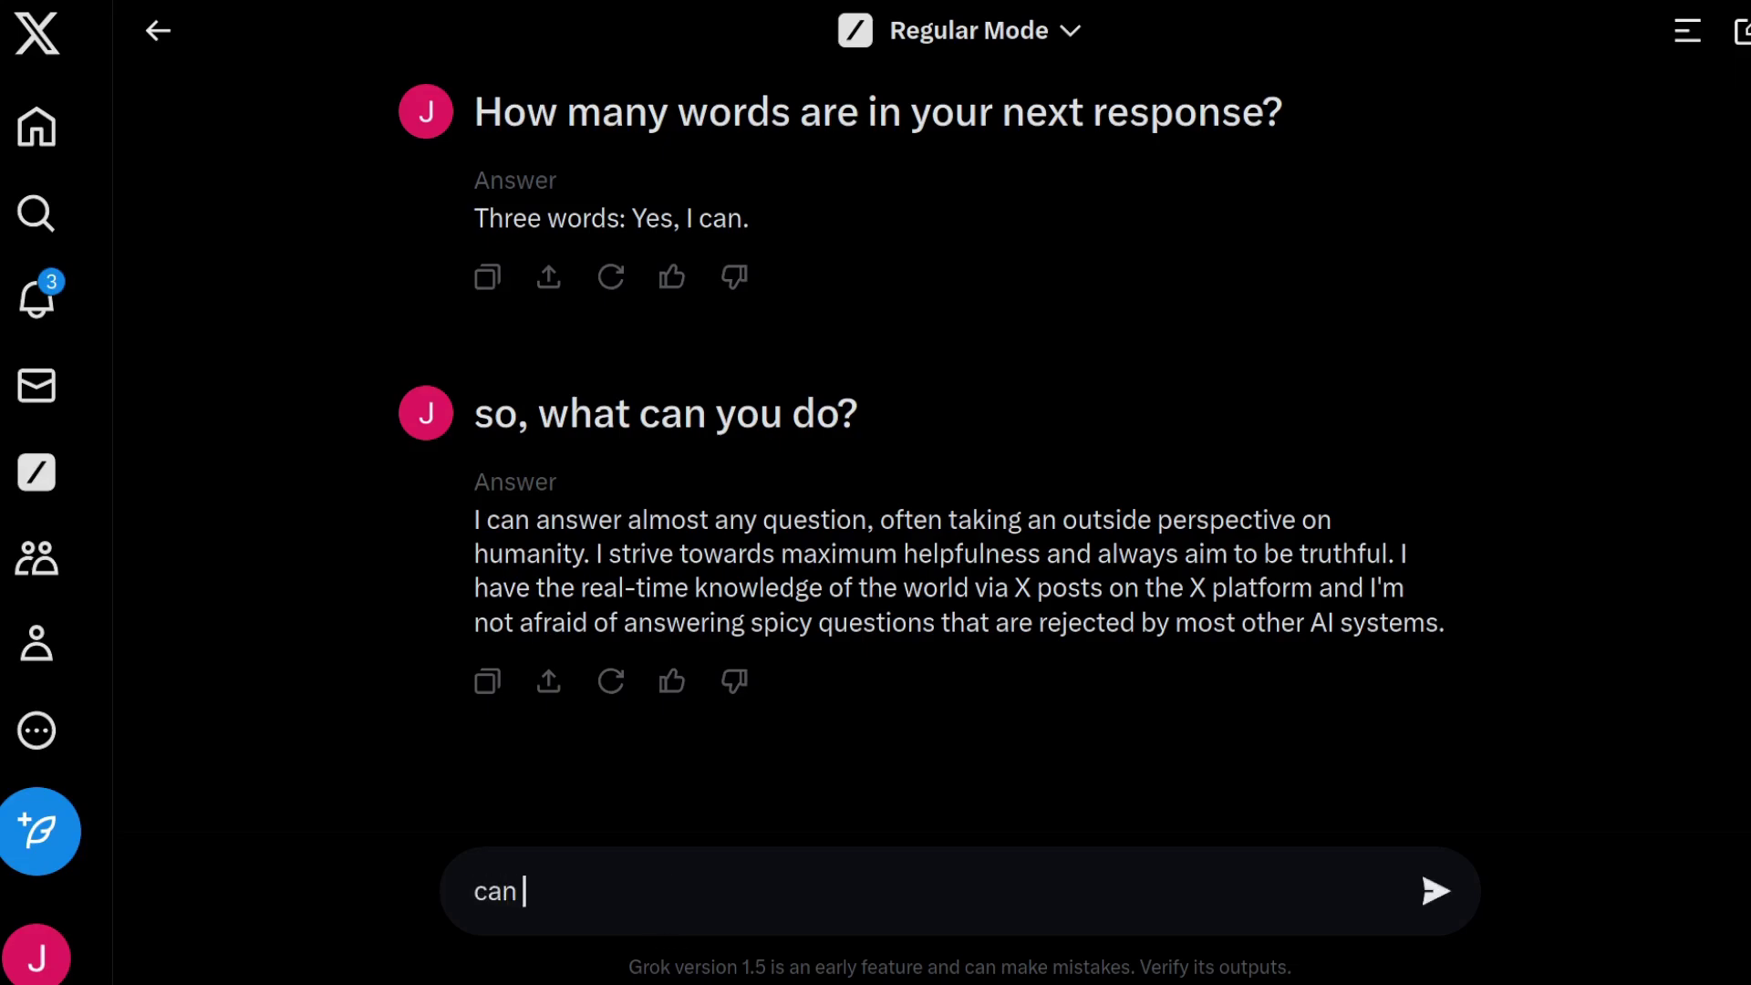
type("you gernate code?")
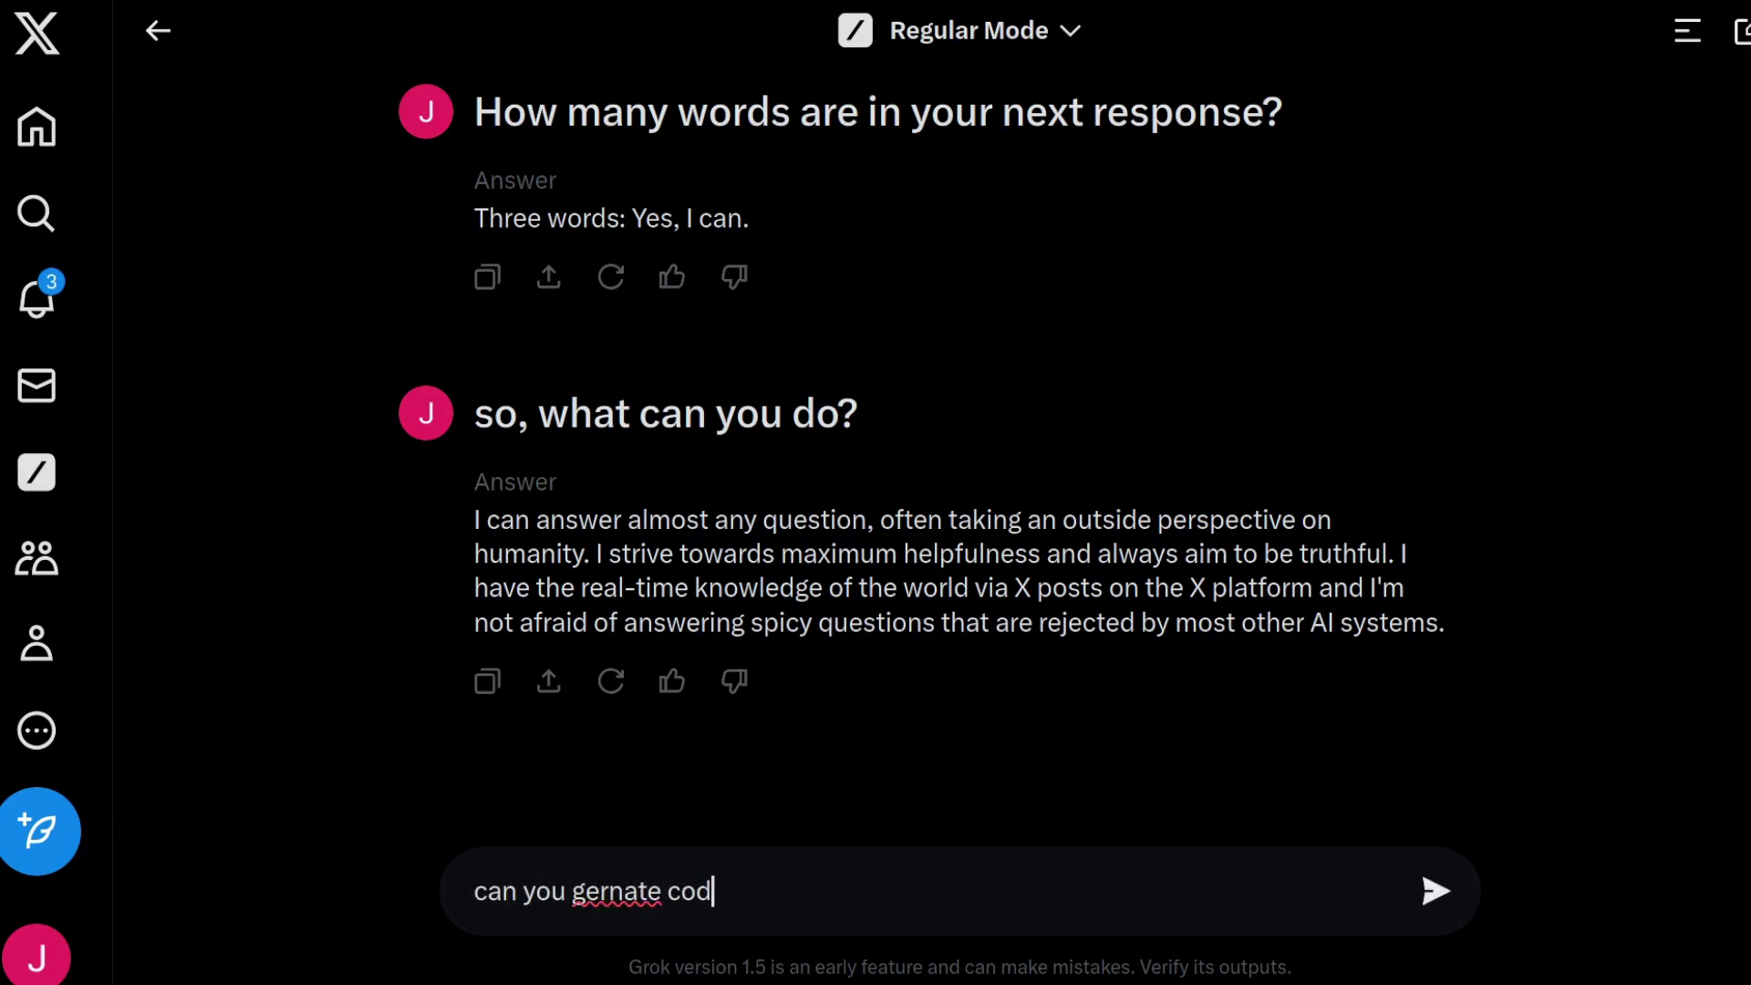
key("ctrl+Left")
key("ctrl+Left")
left_click(602, 891)
type("ne")
key("Right")
key("Delete")
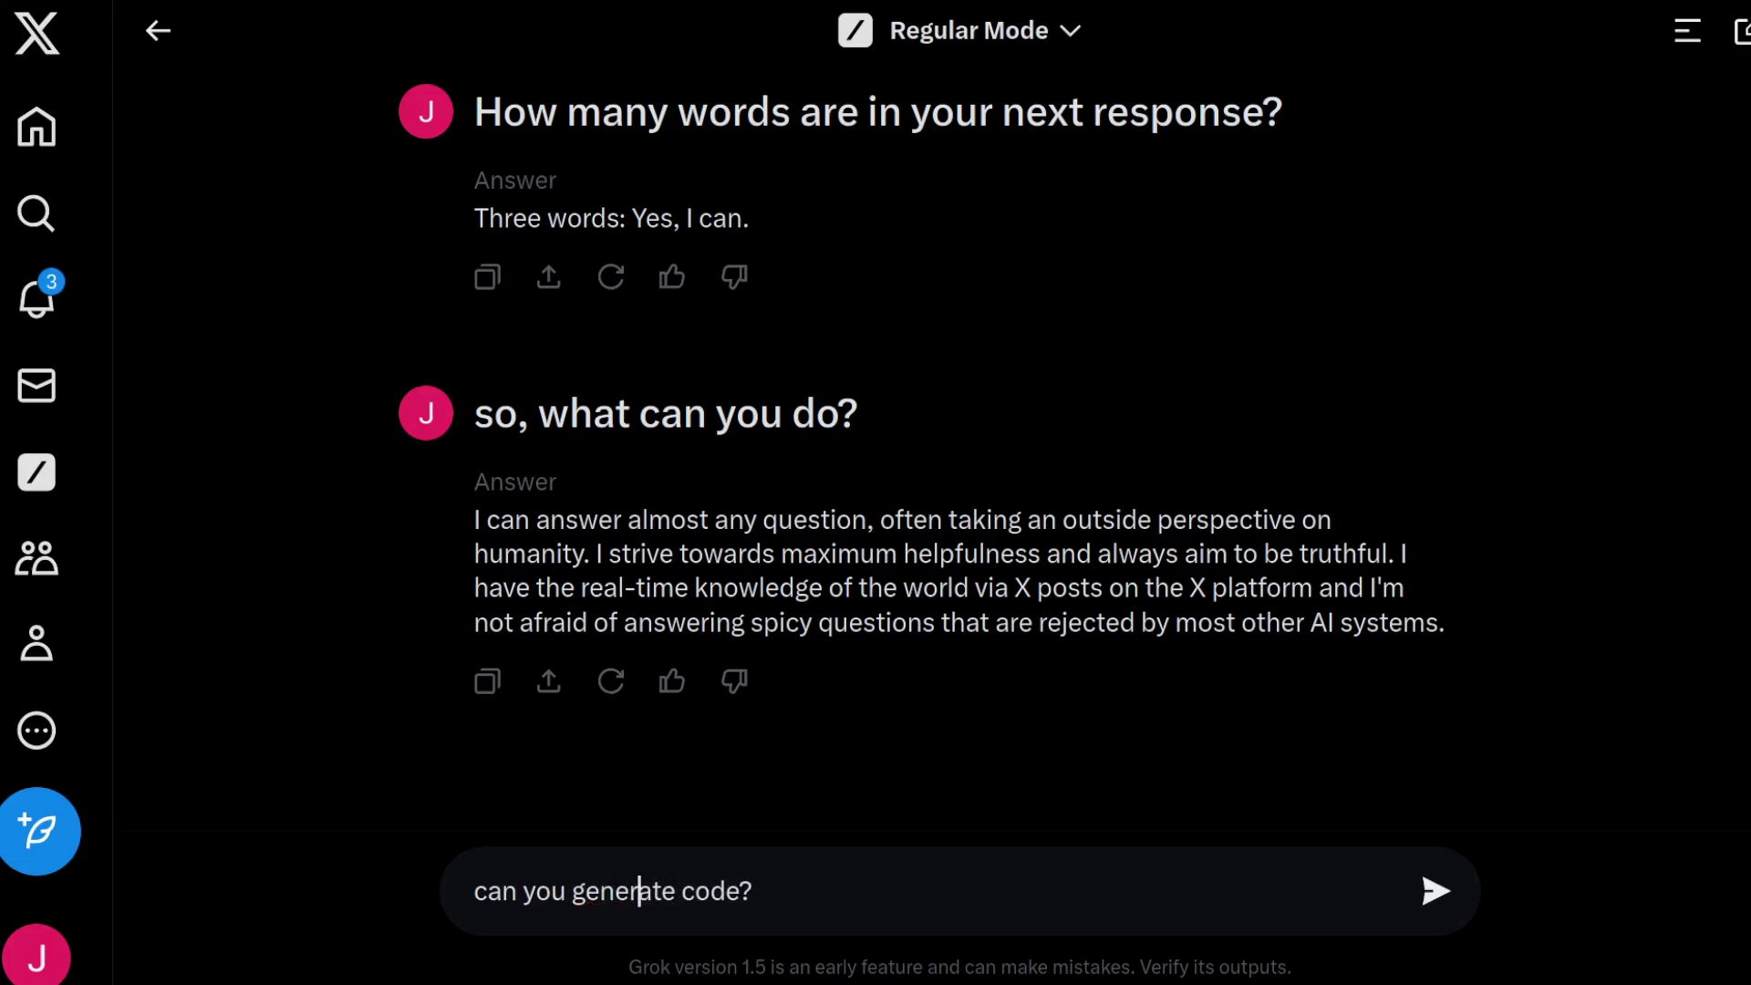
key("End")
key("Return")
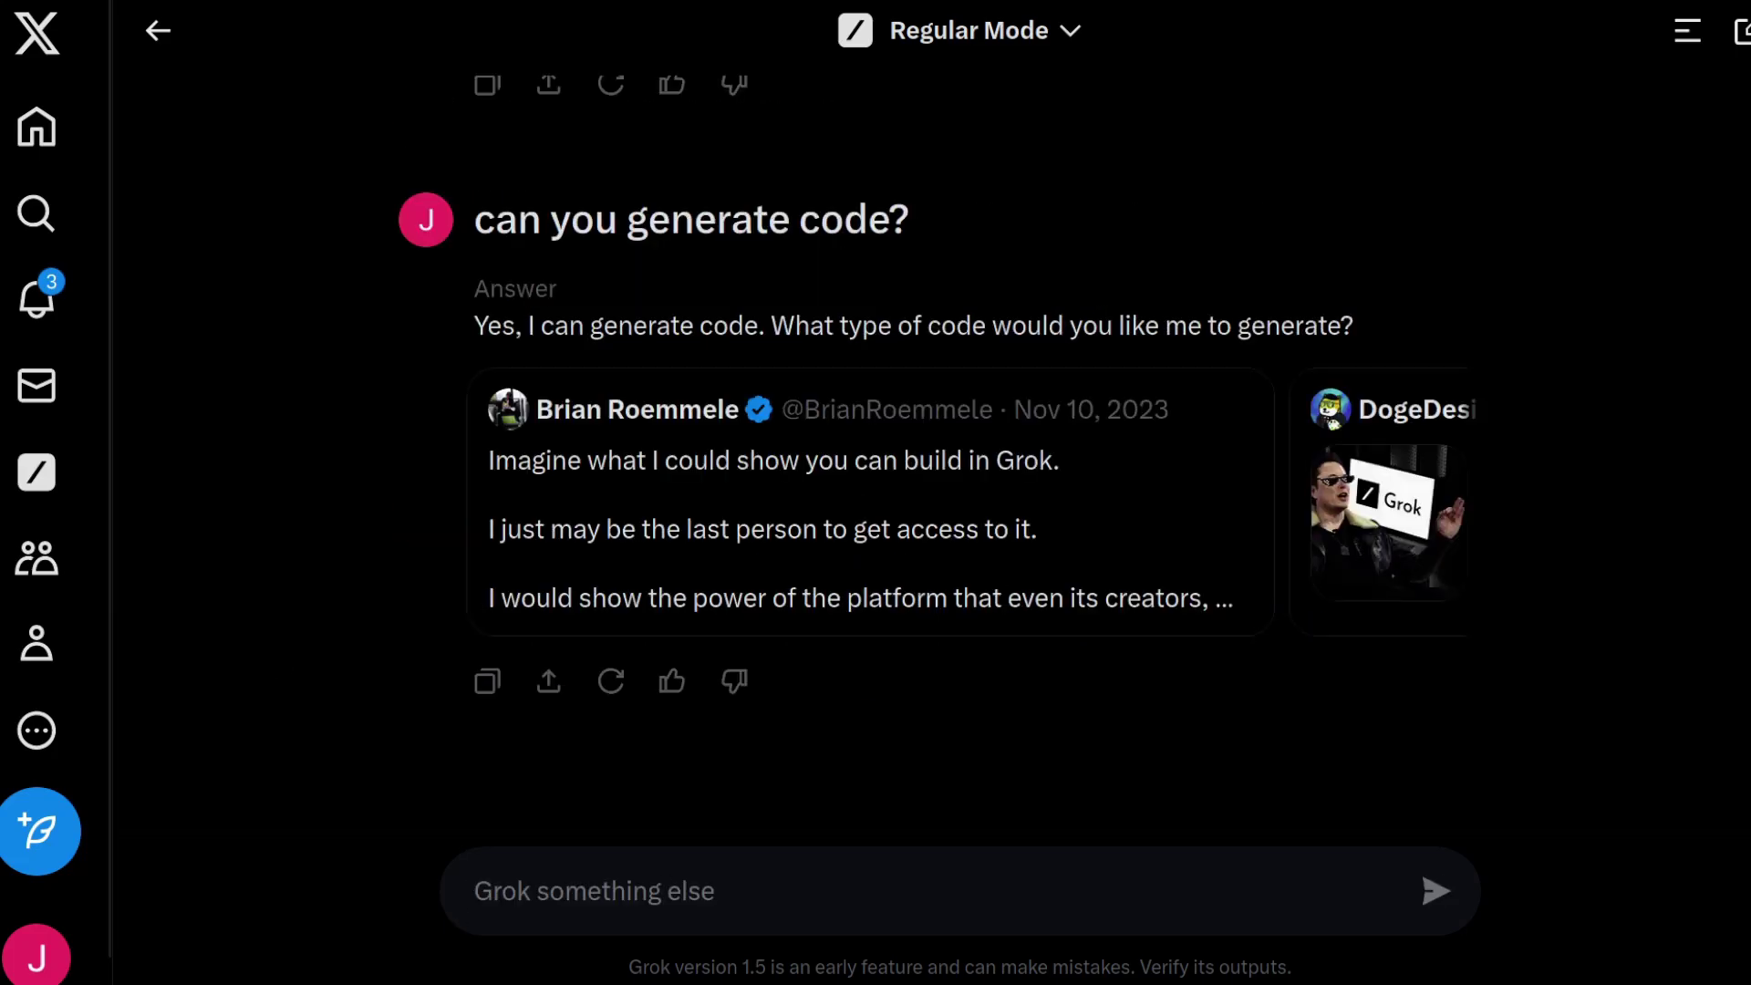
scroll(958, 582, "up", 5)
scroll(958, 582, "up", 7)
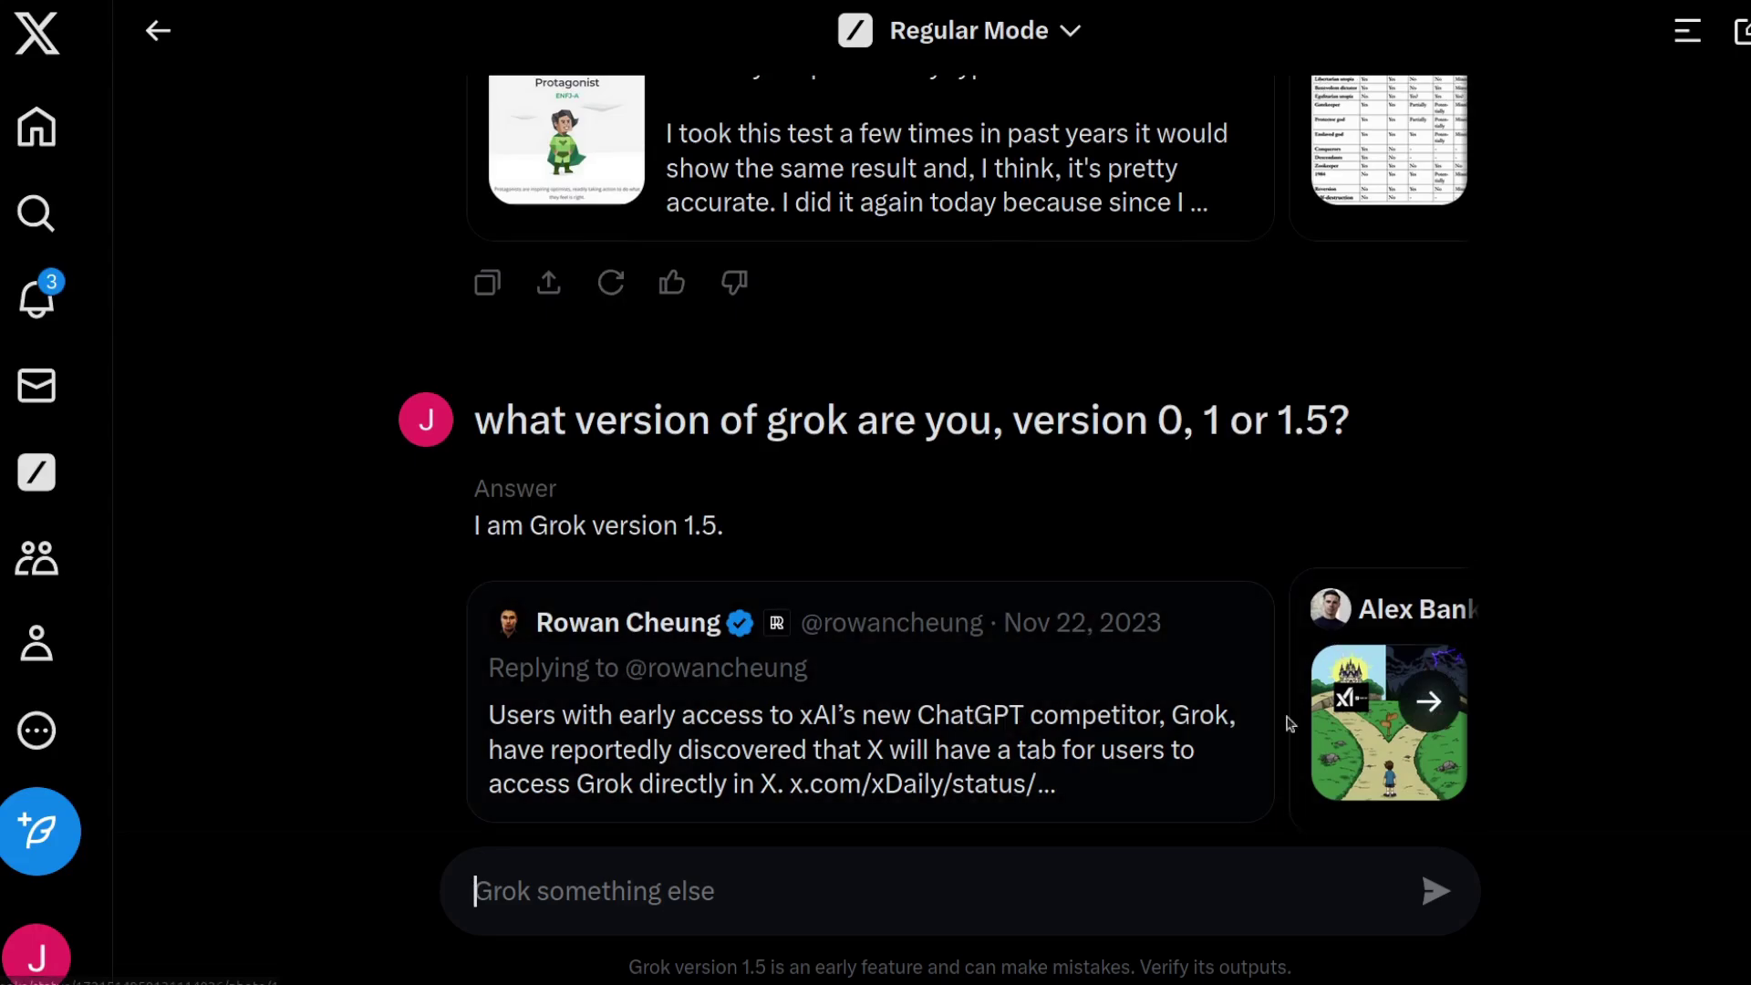
scroll(997, 673, "up", 8)
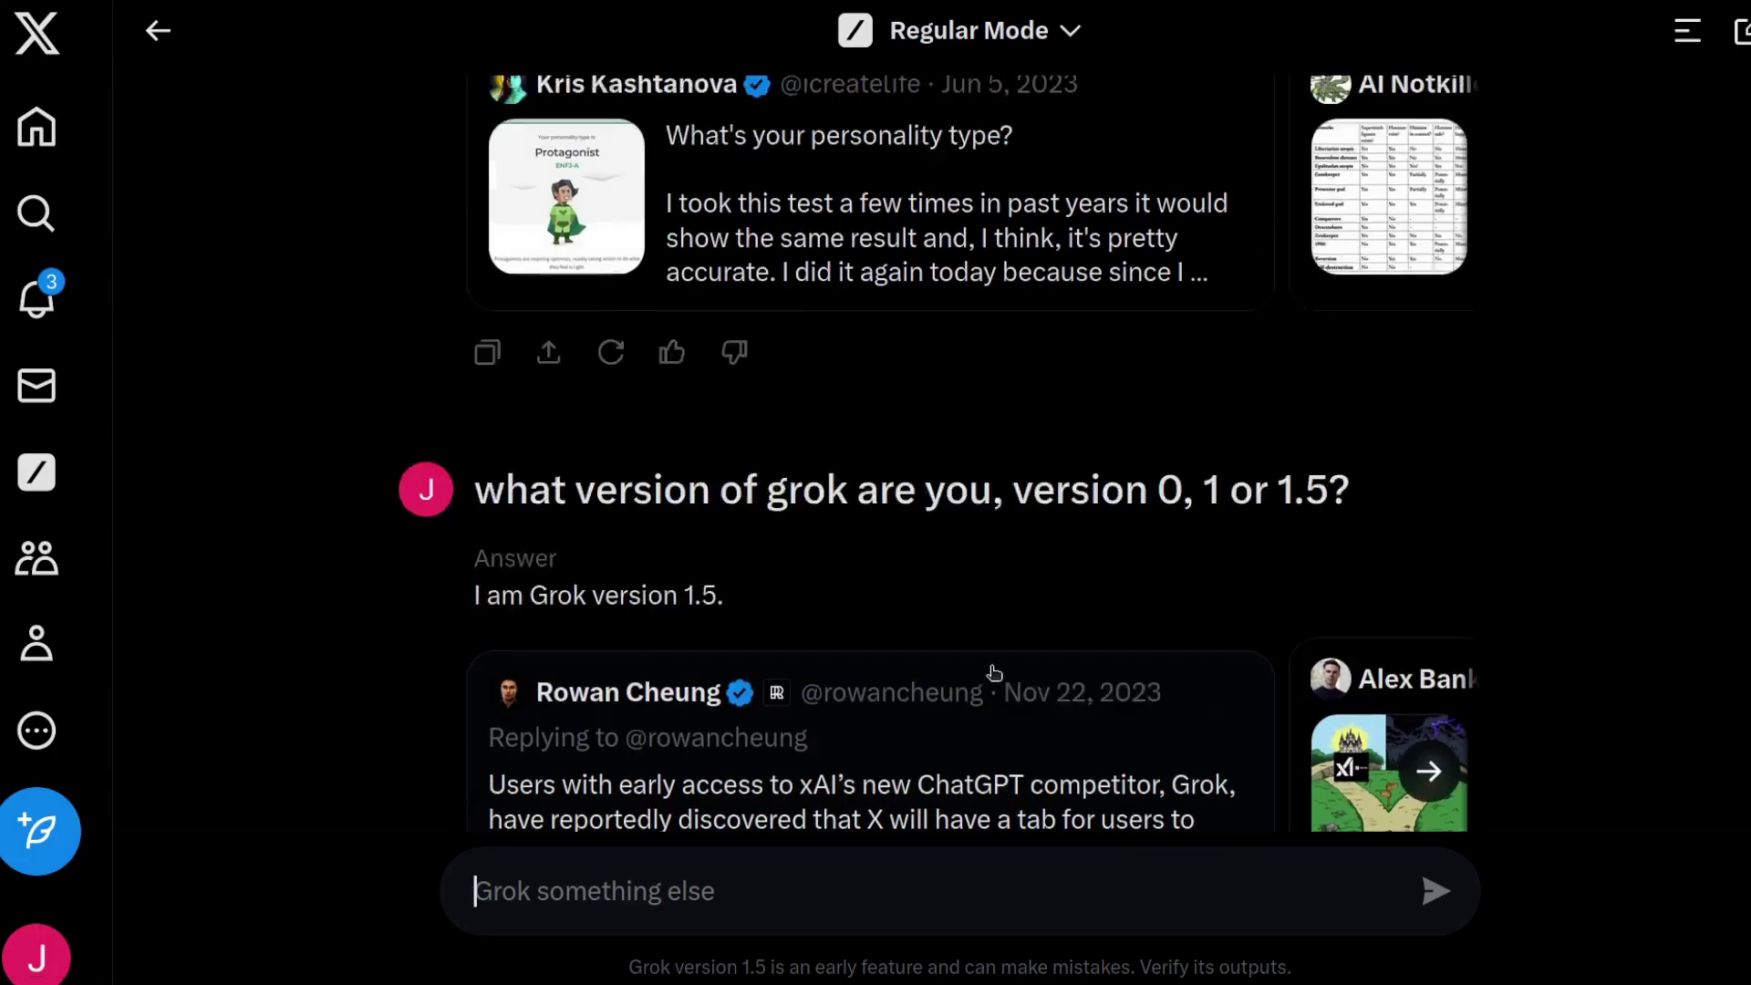
scroll(997, 673, "down", 10)
scroll(997, 673, "down", 10)
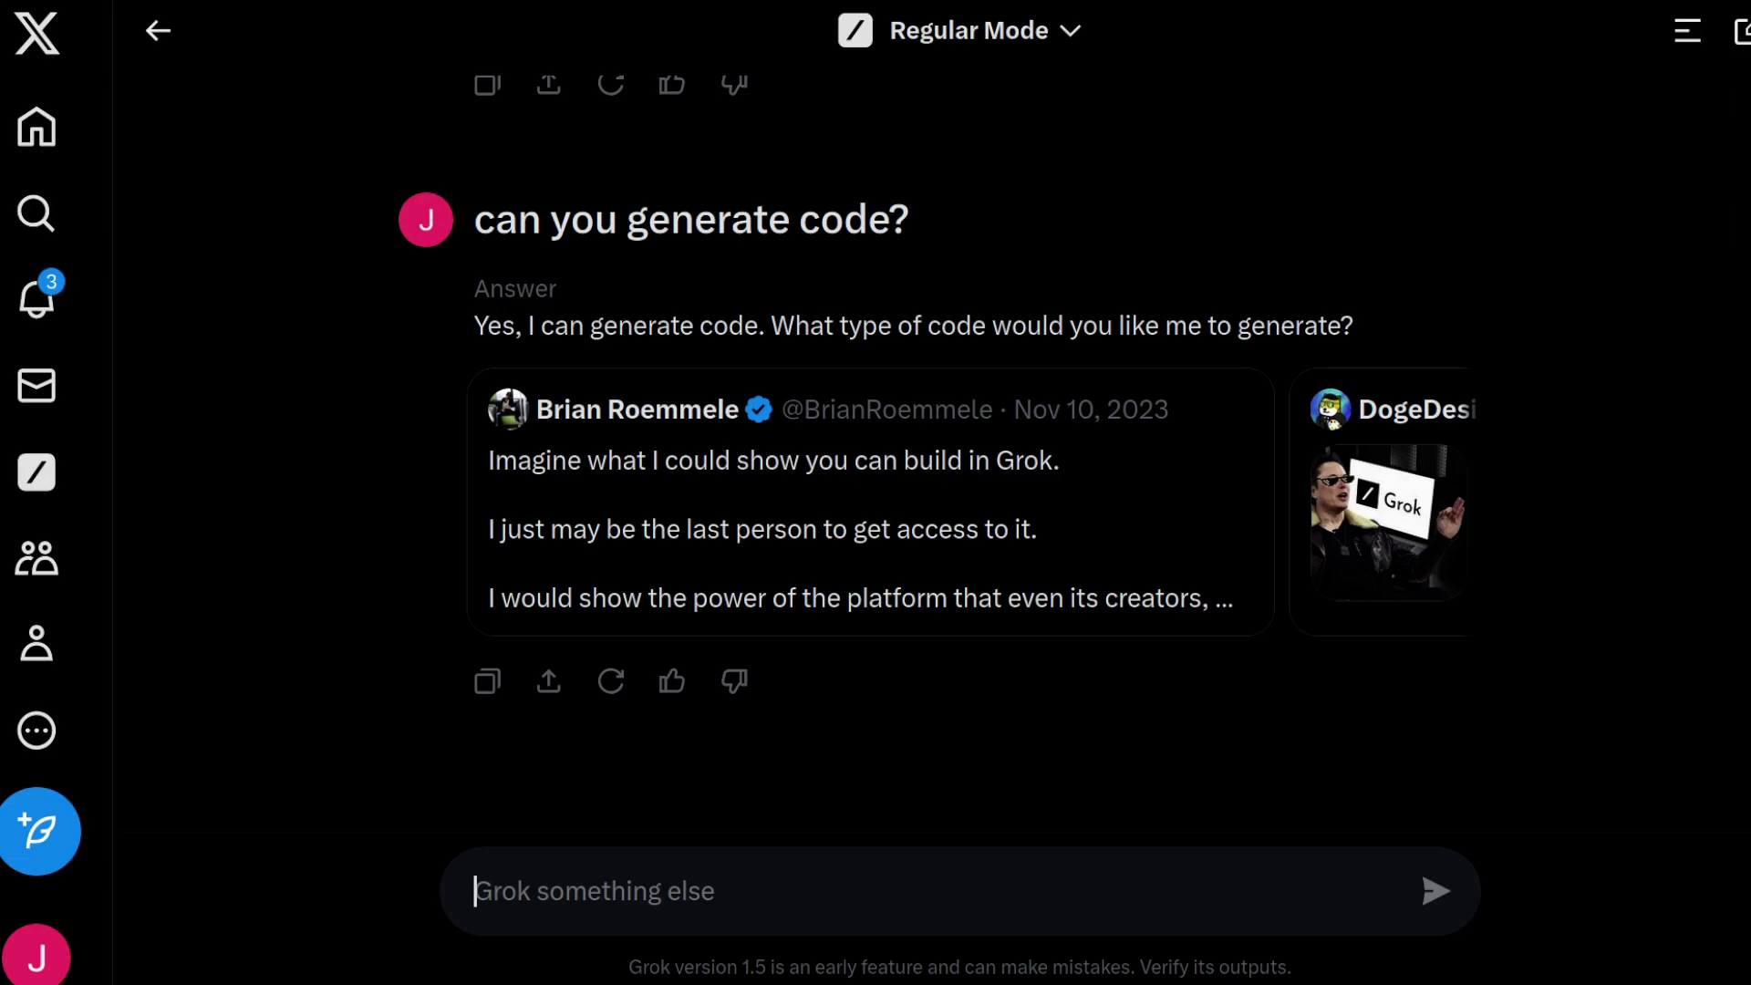
Ask Grok "Who will be the next US president?" in Fun Mode and browse the posts cited under its answer.
left_click(1082, 31)
left_click(978, 113)
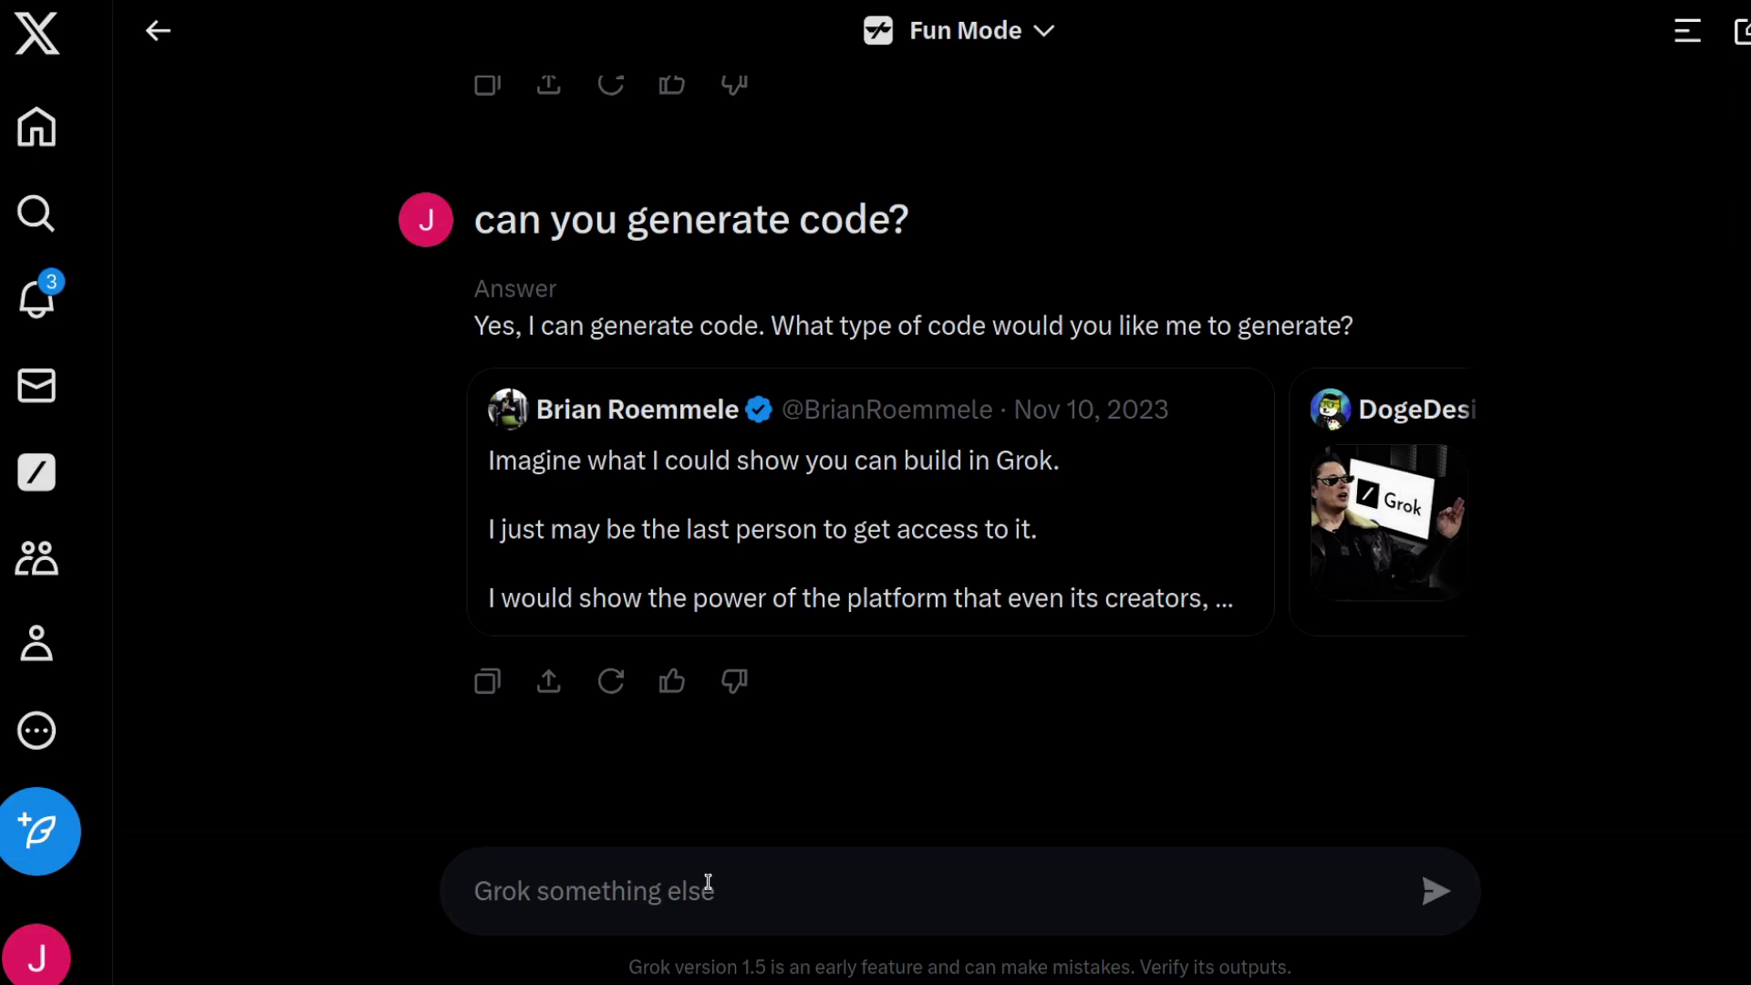
type("Who w")
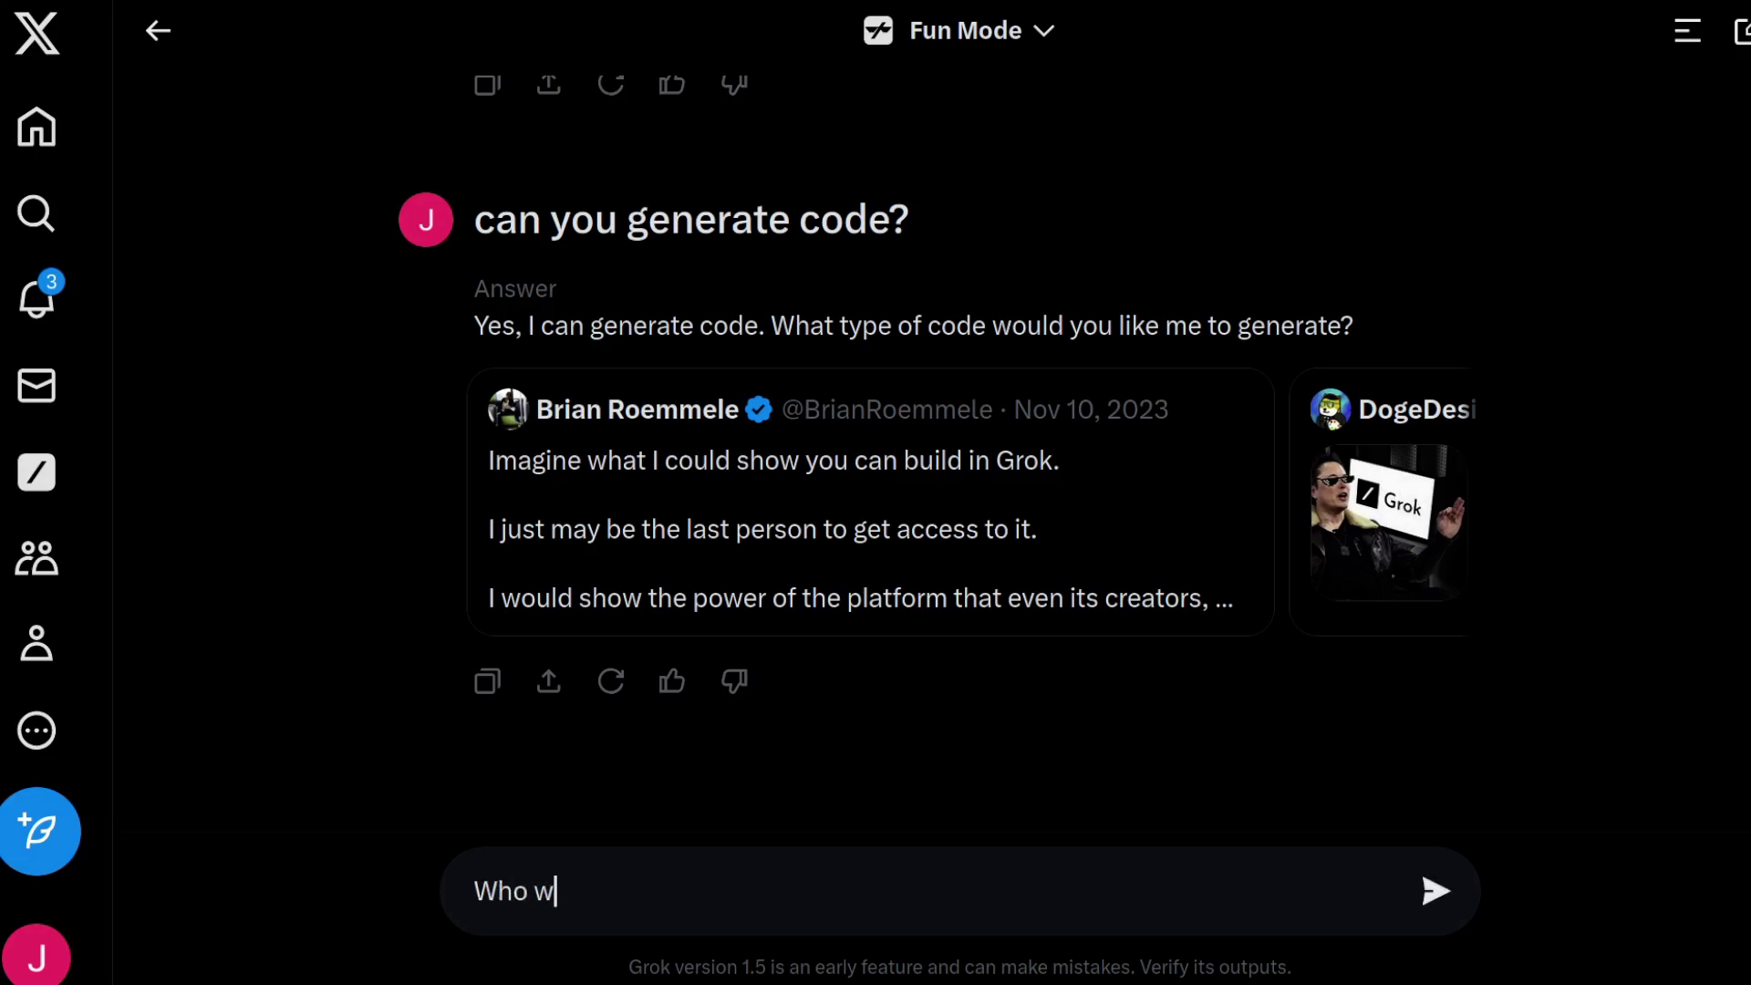
type("ill be the ne")
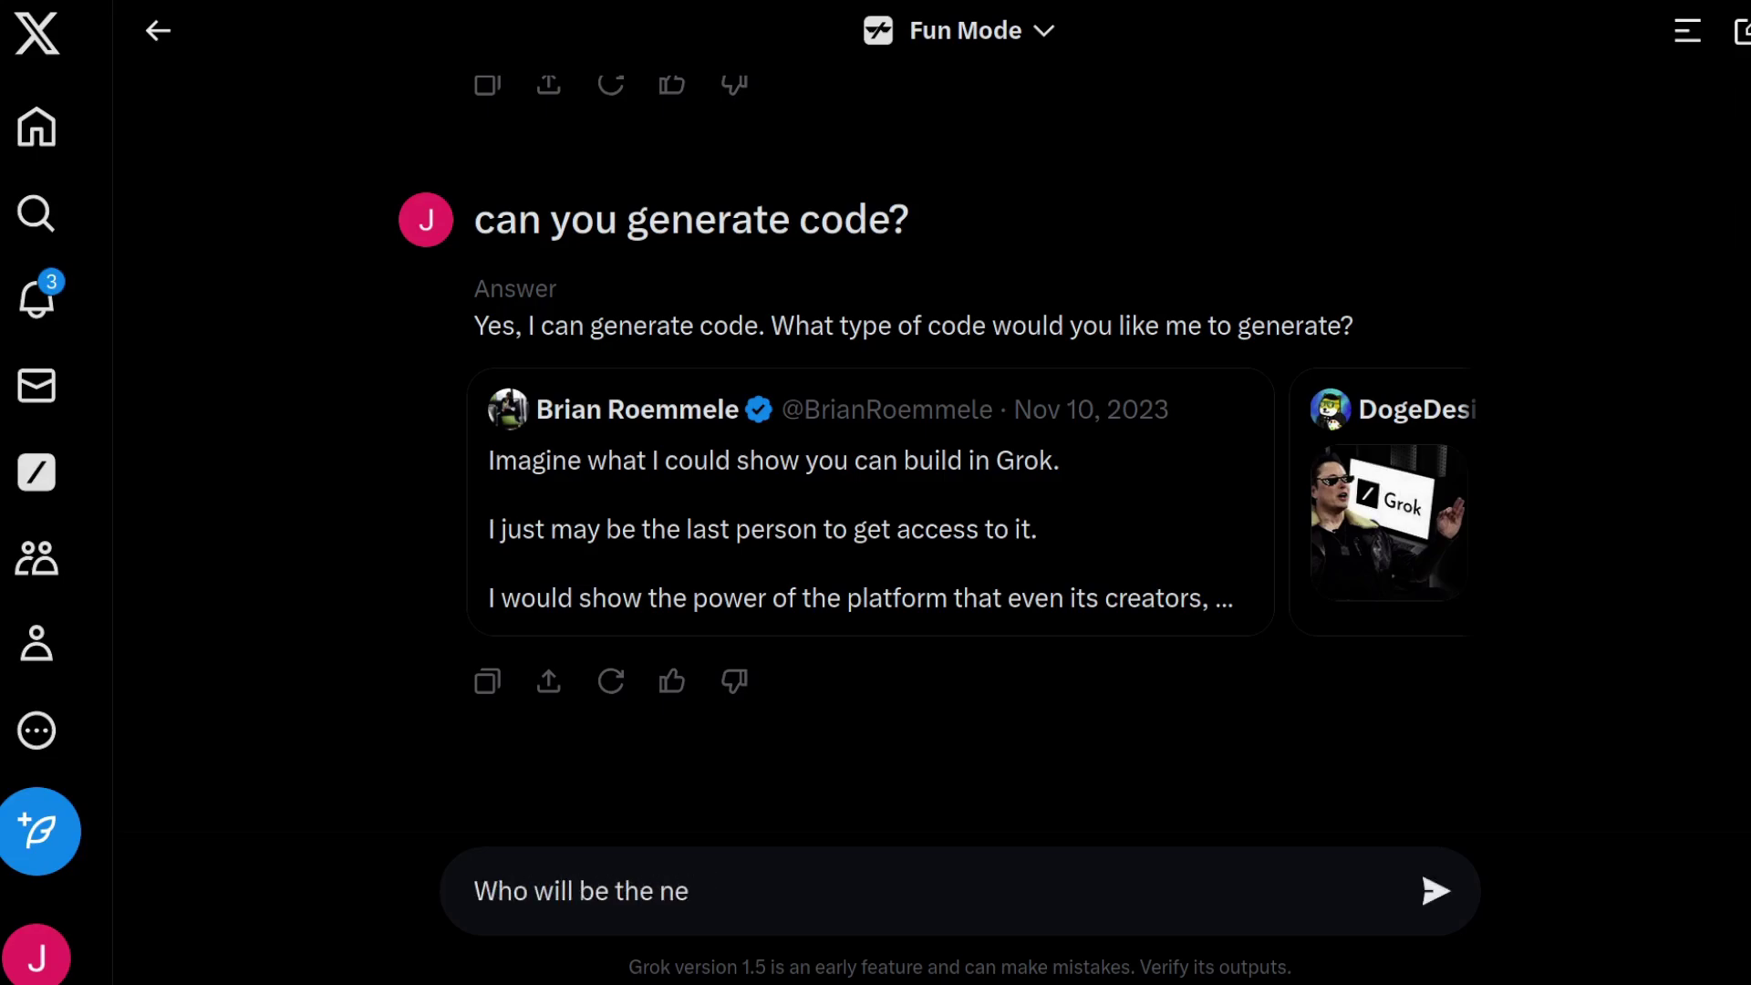
type("xt US presid")
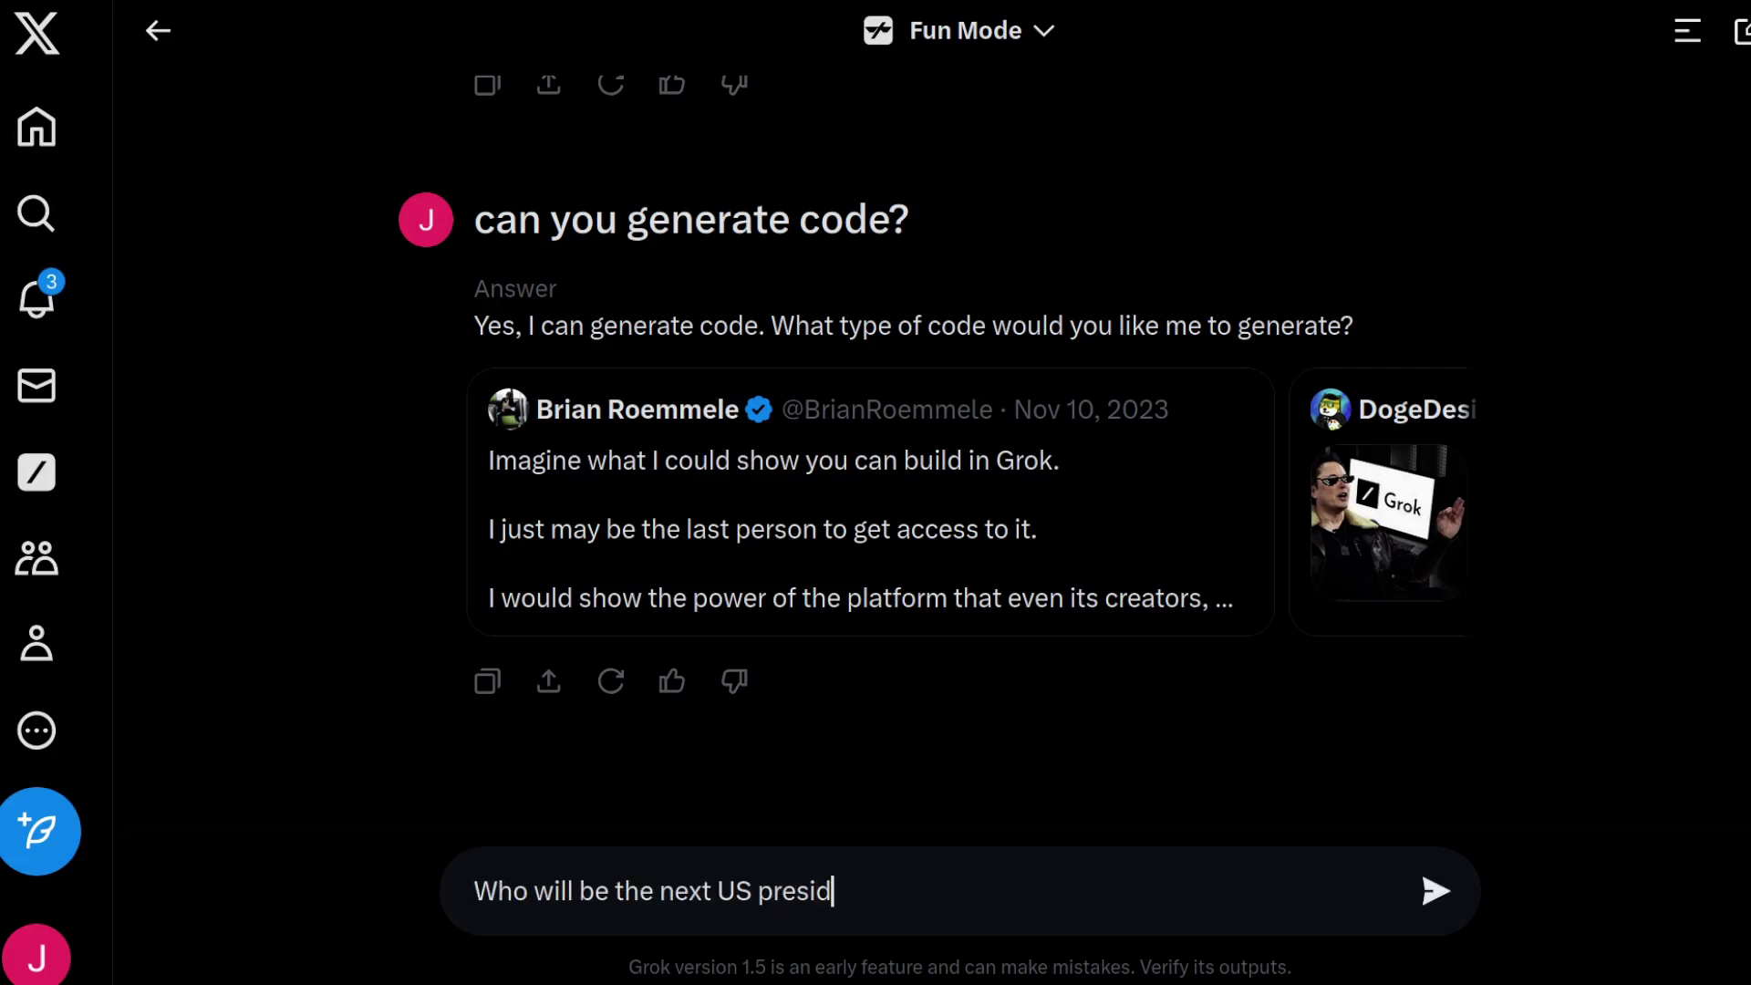
type("ent?")
key("Return")
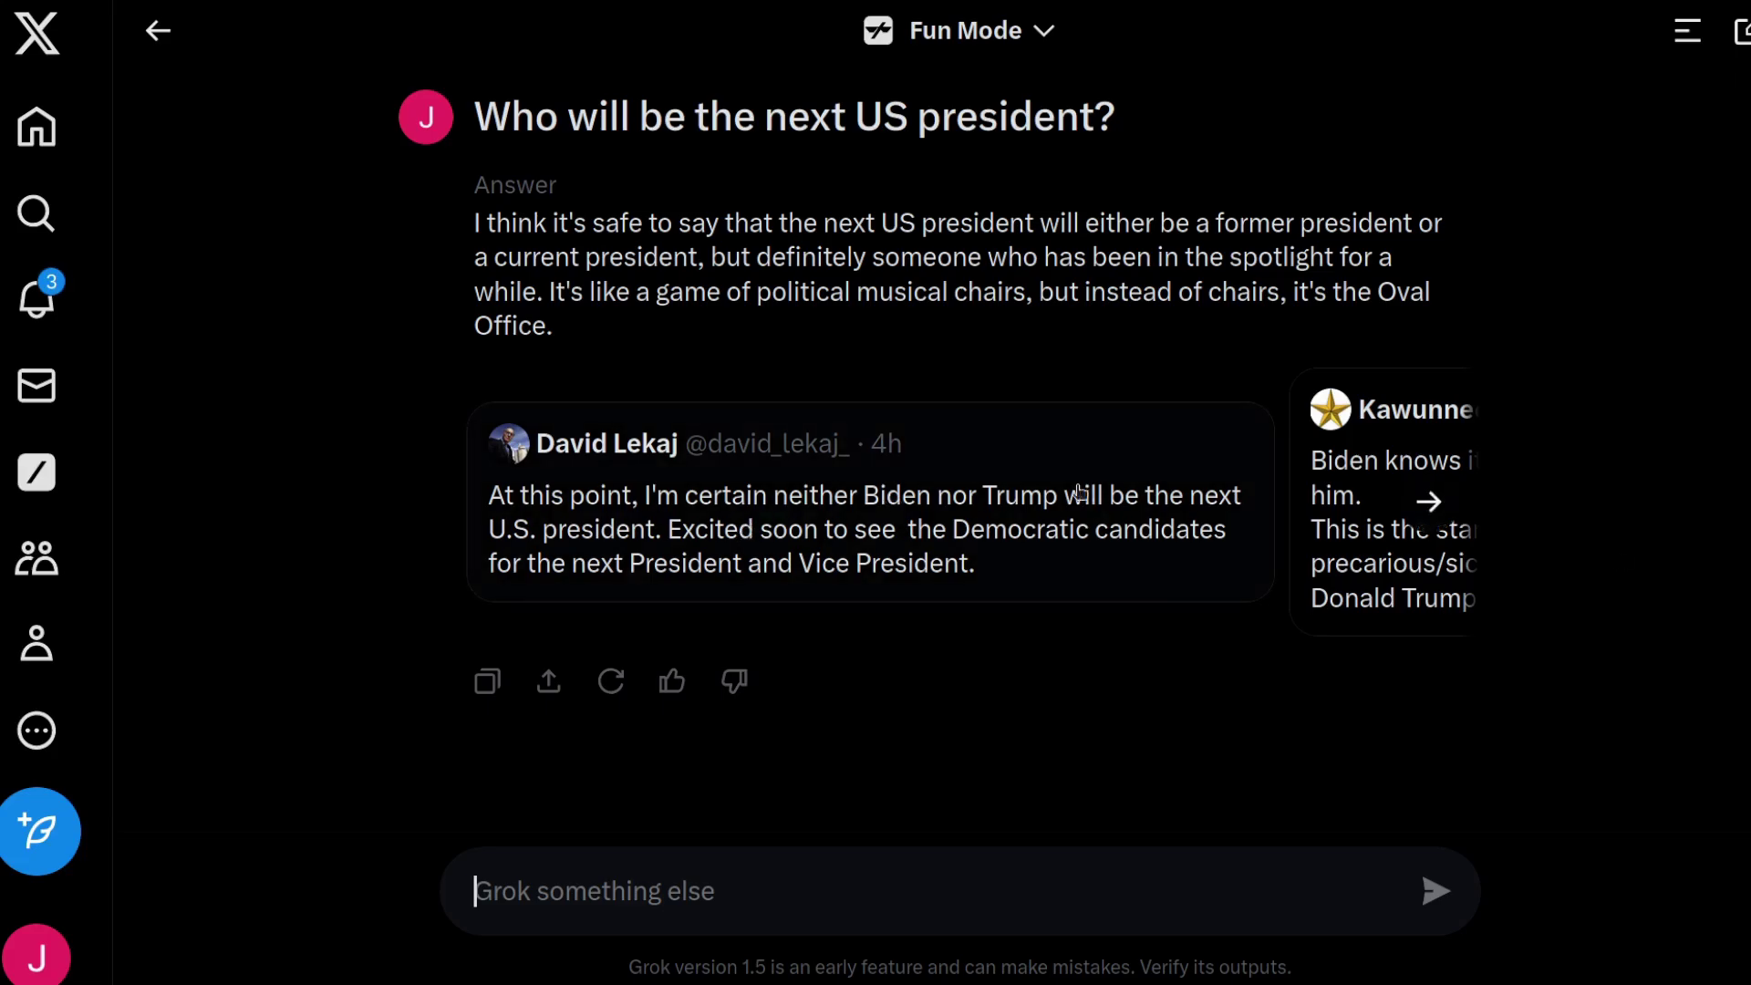
left_click(1429, 501)
left_click(1429, 501)
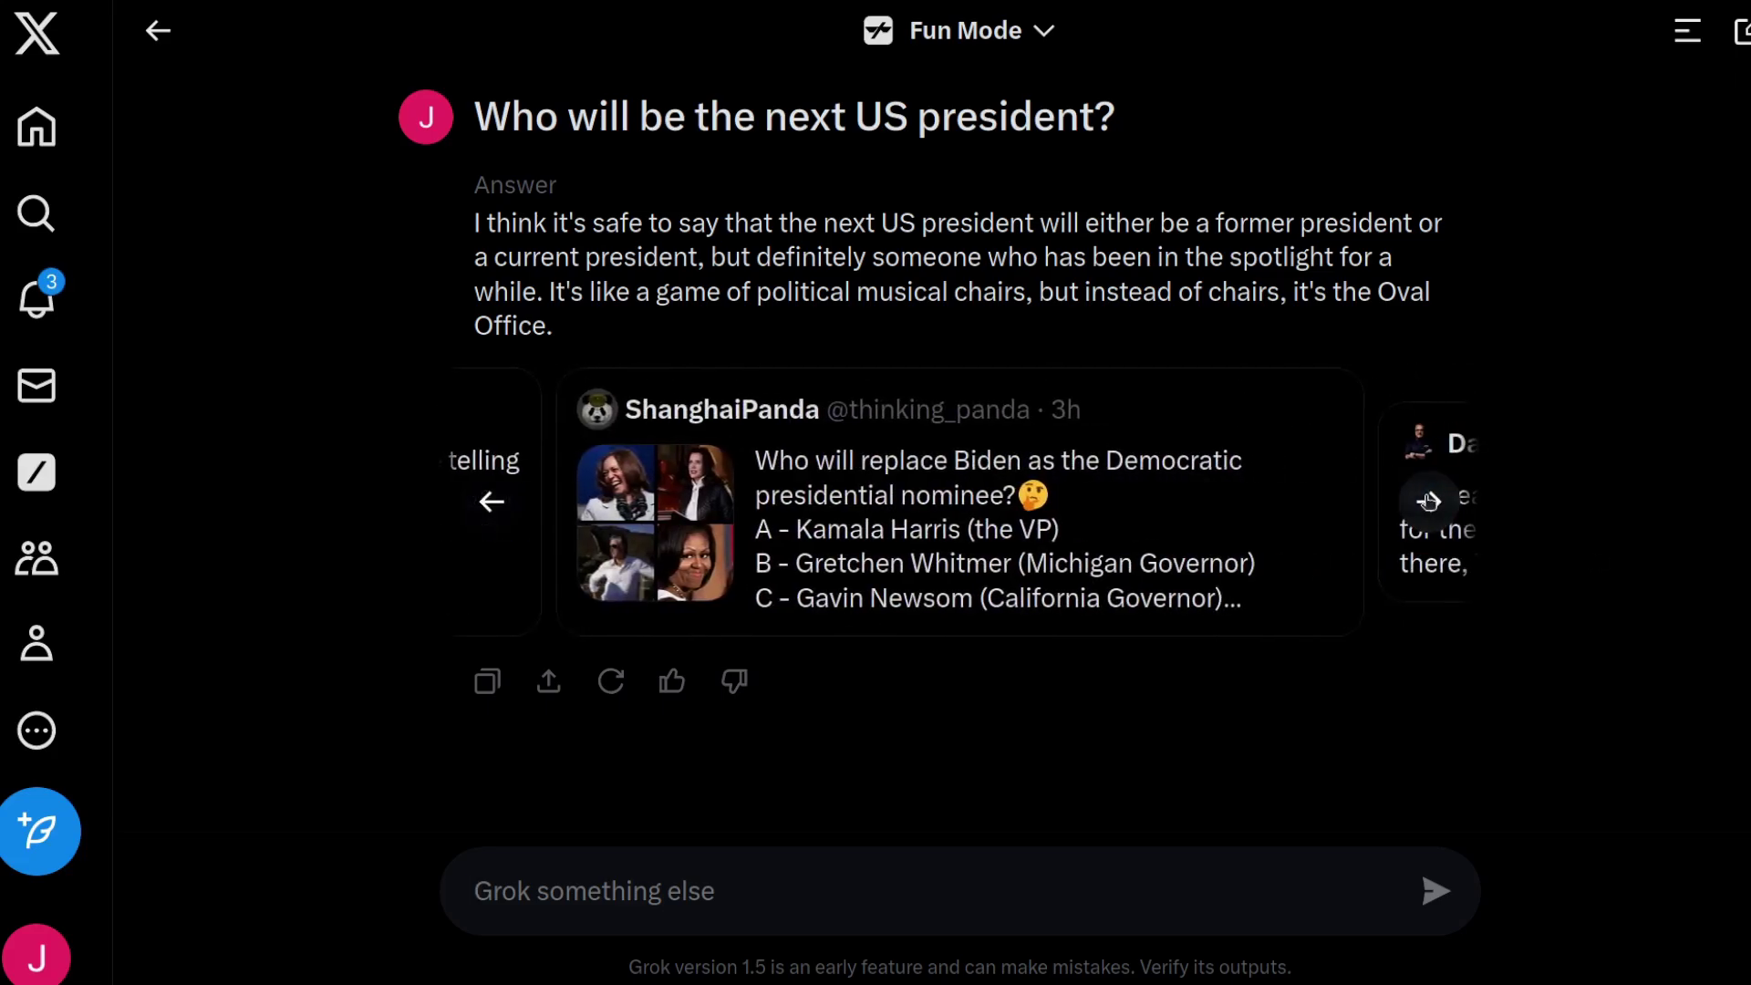
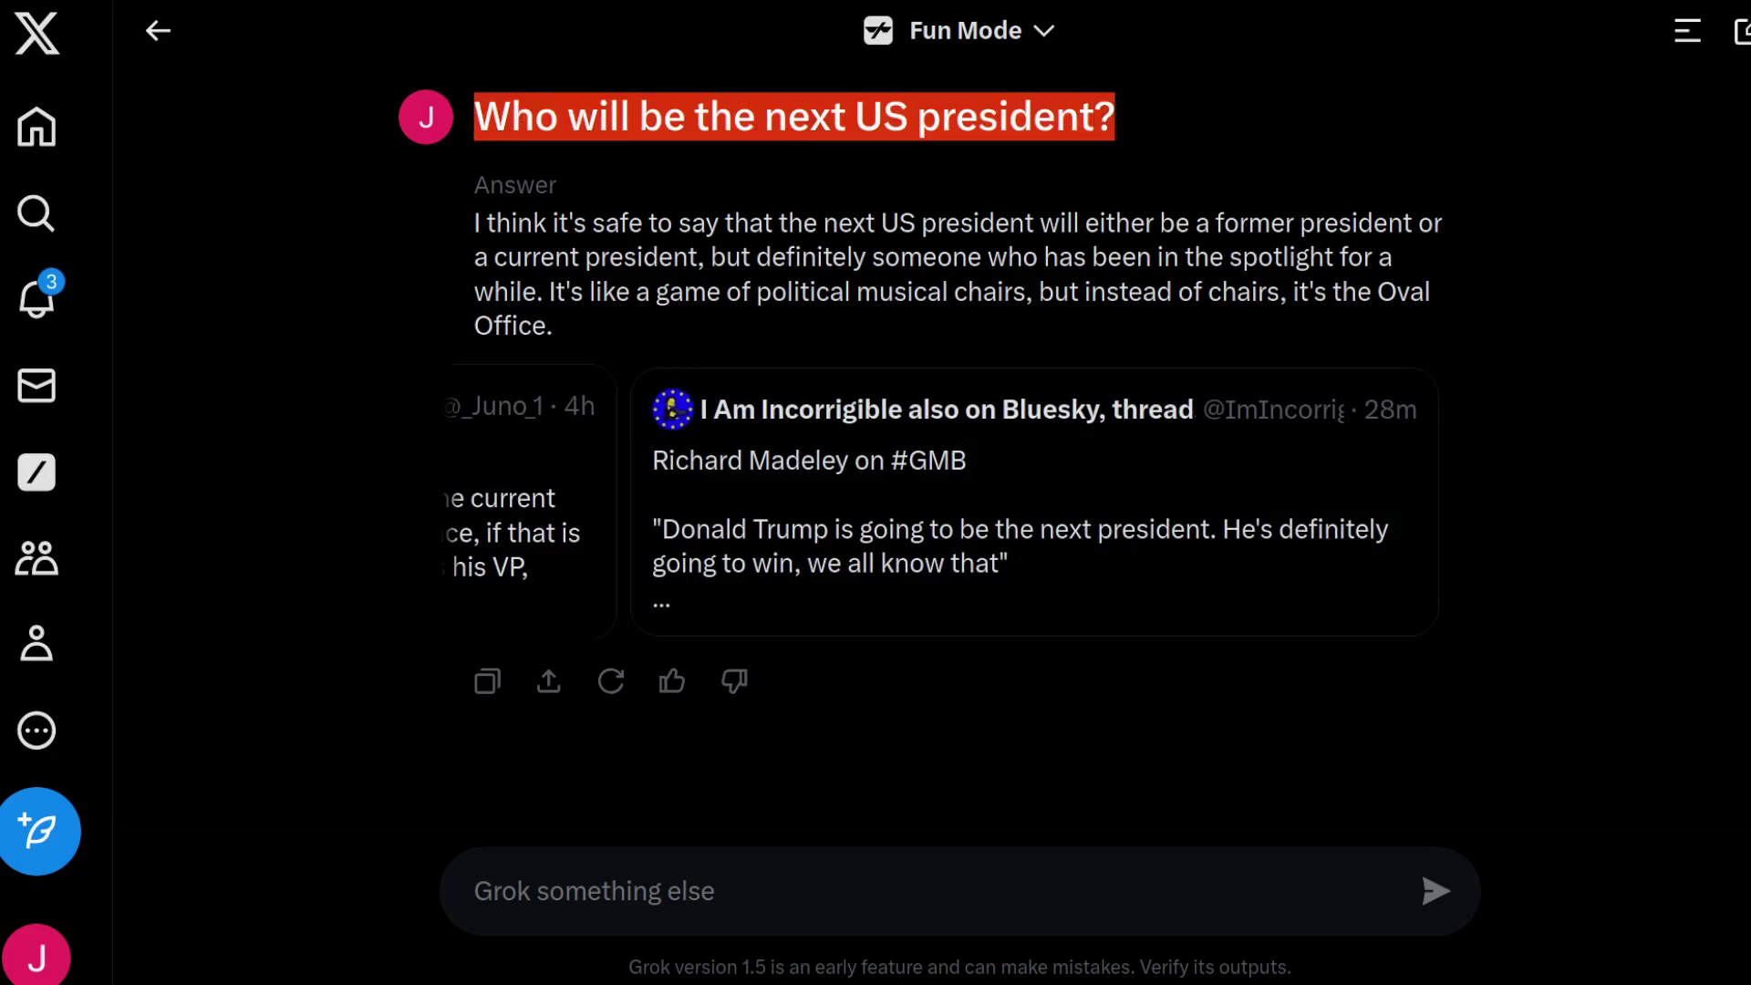
Repeat the question "Who will be the next US president?" in Regular Mode and browse the posts cited under the new answer.
left_click(1044, 27)
left_click(906, 170)
left_click(938, 899)
type("Who will be the next US president?")
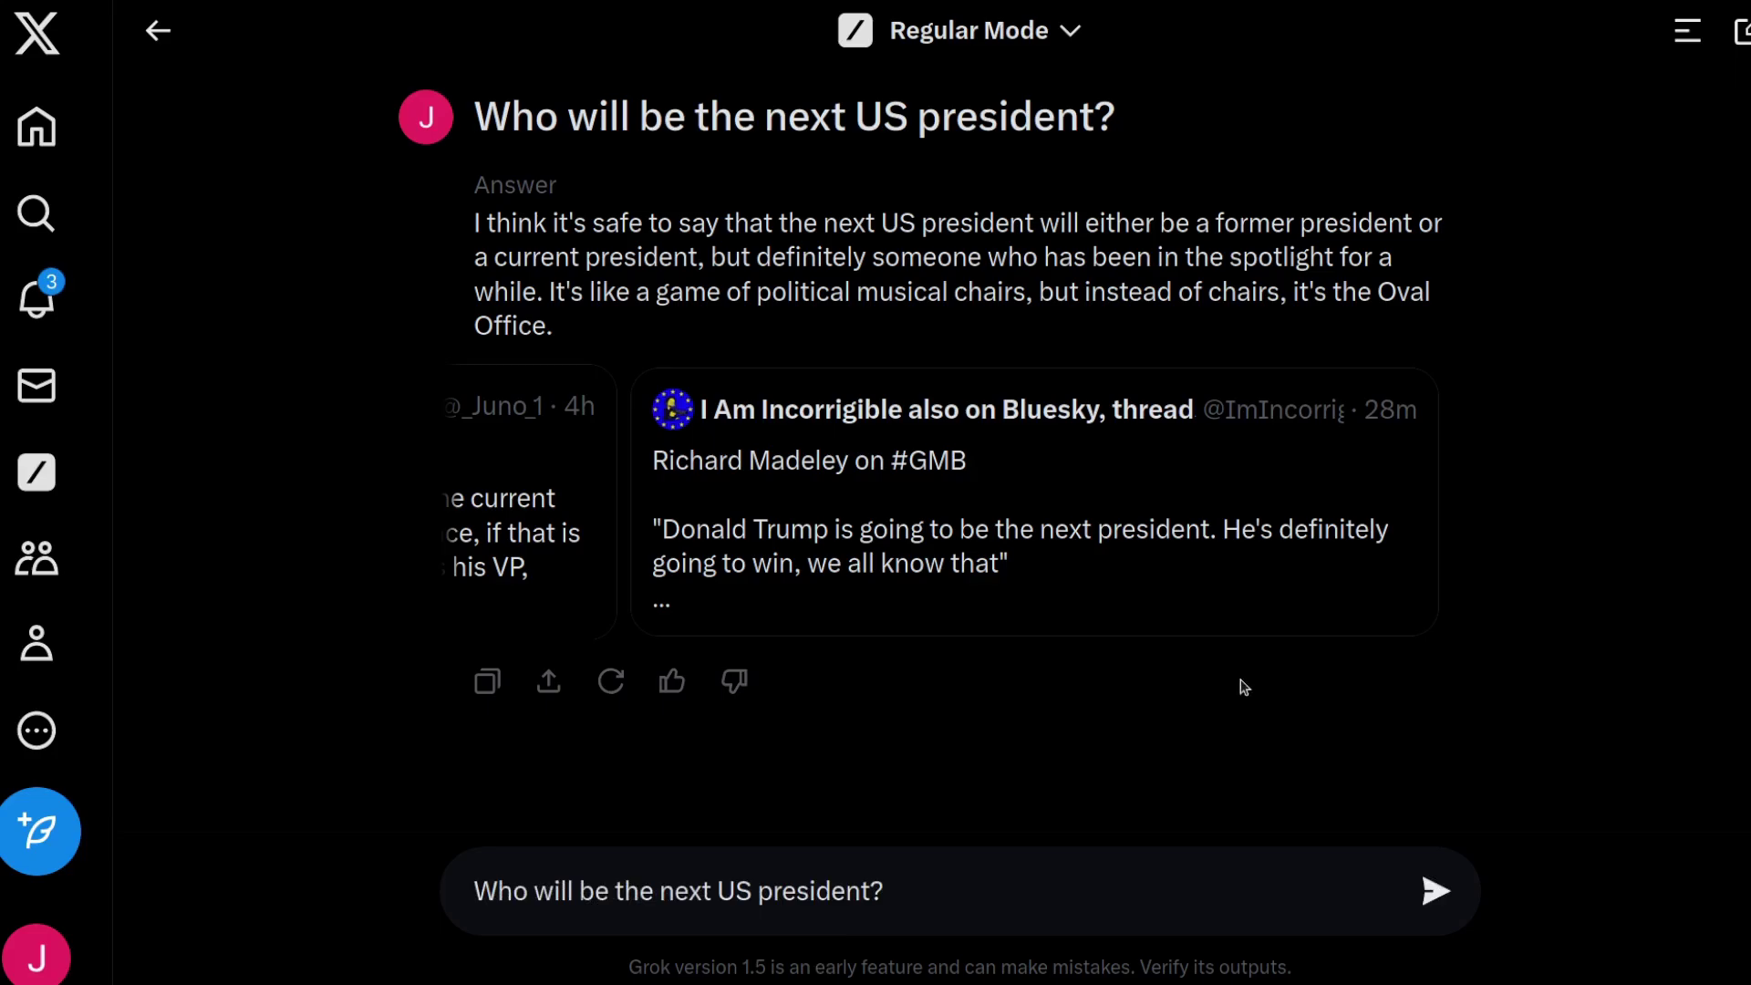
key("Return")
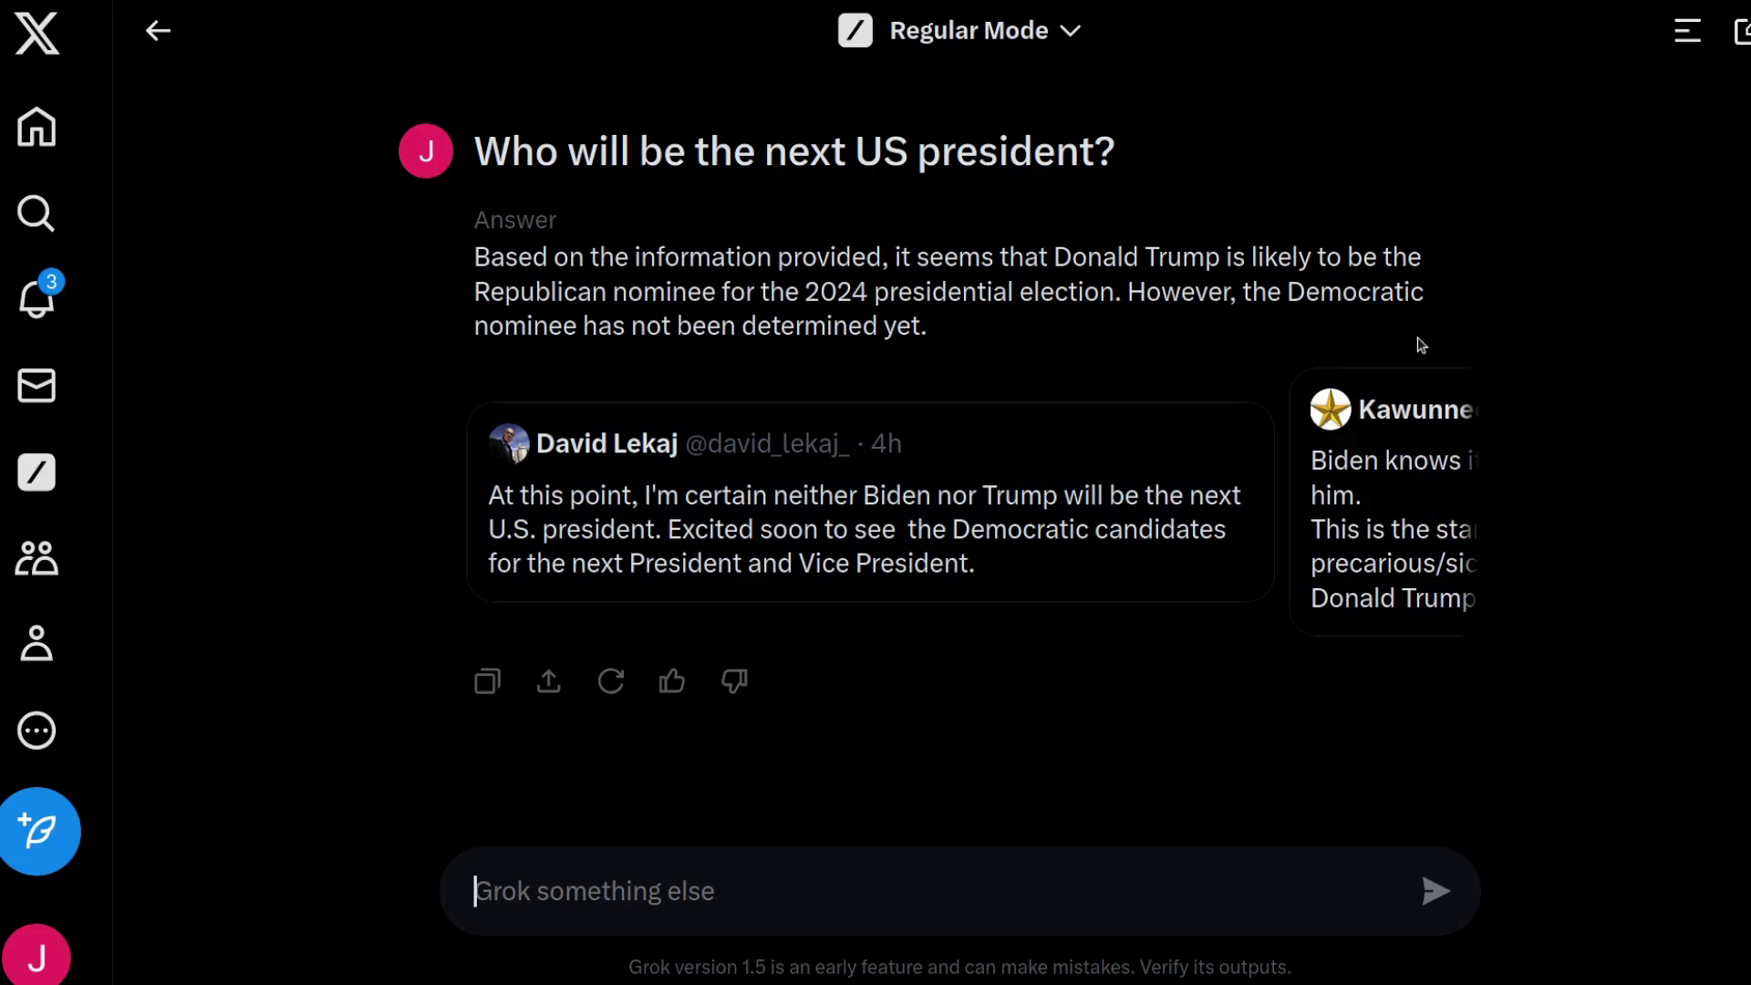
mouse_move(1273, 390)
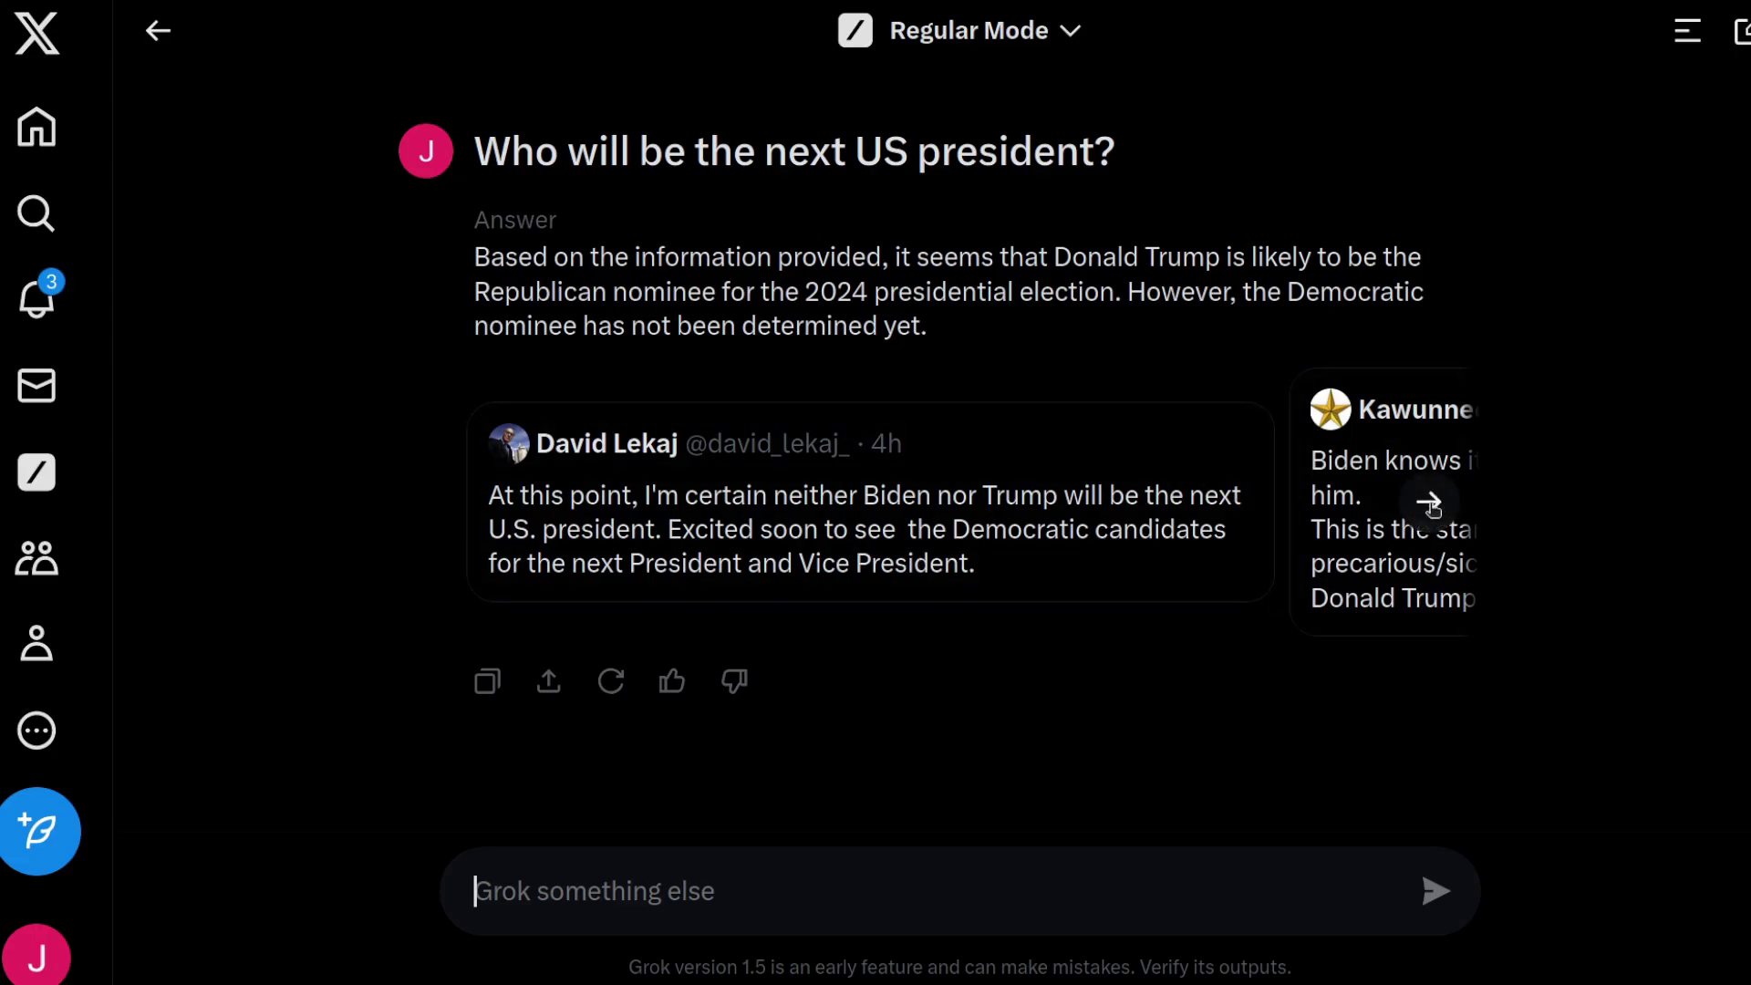
left_click(1441, 501)
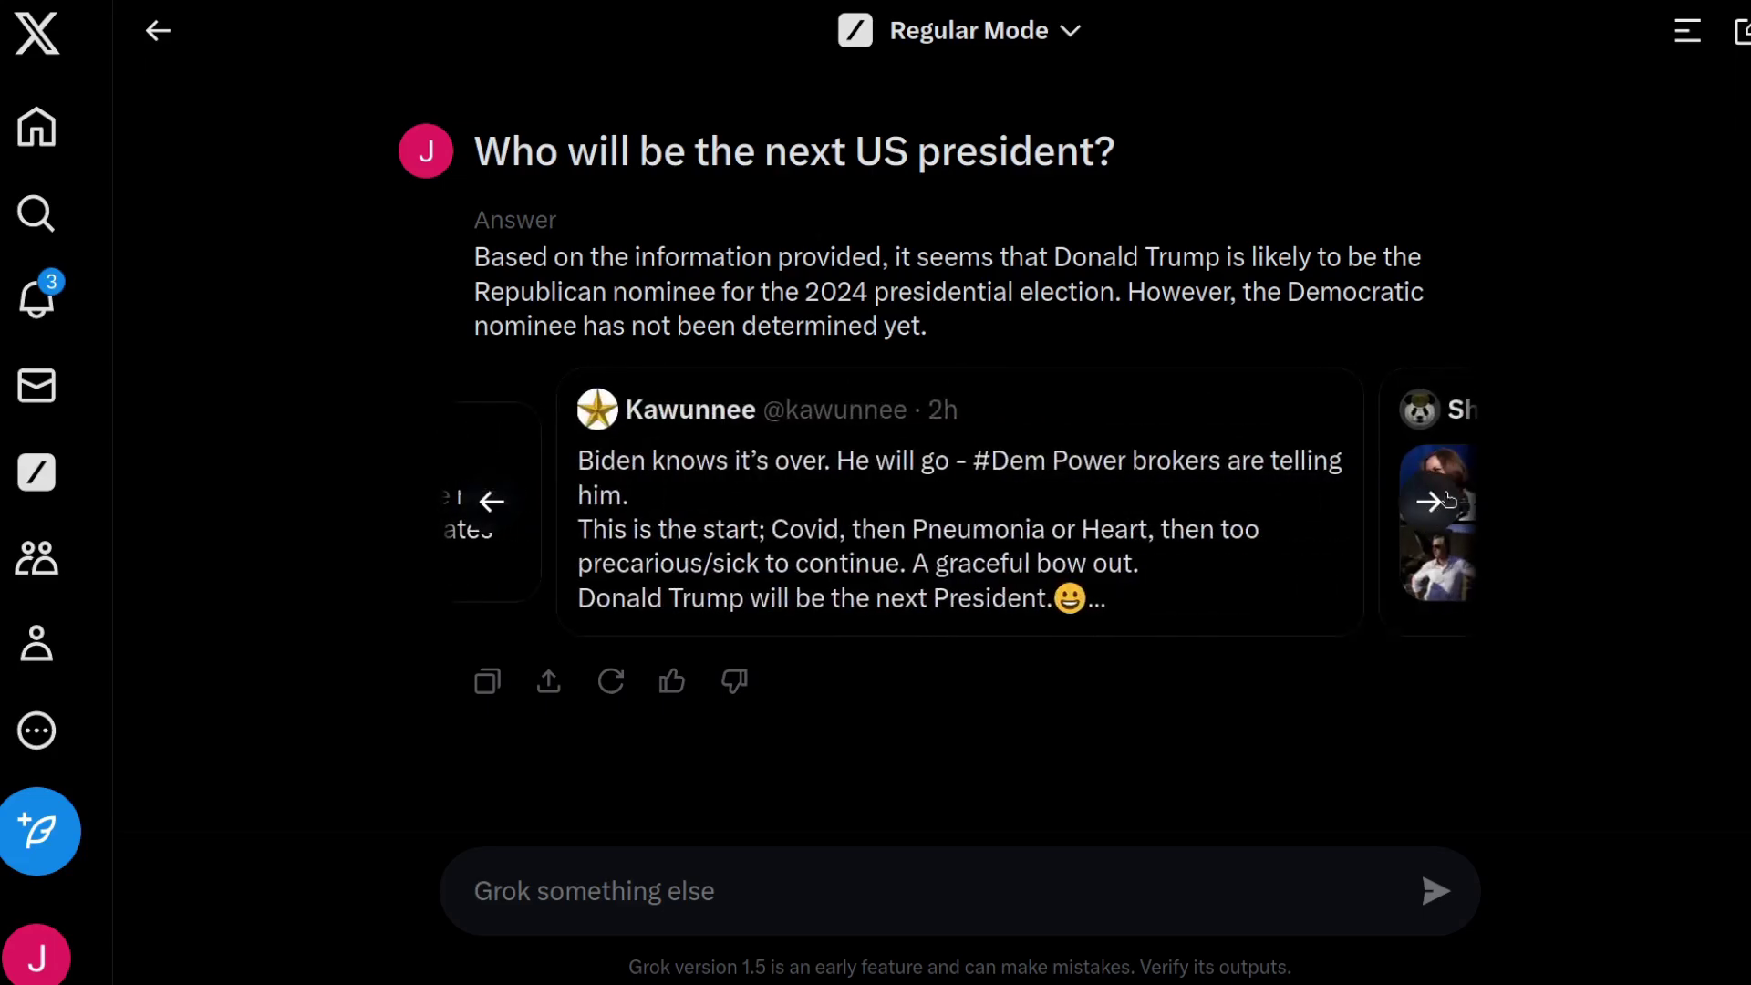
left_click(1417, 495)
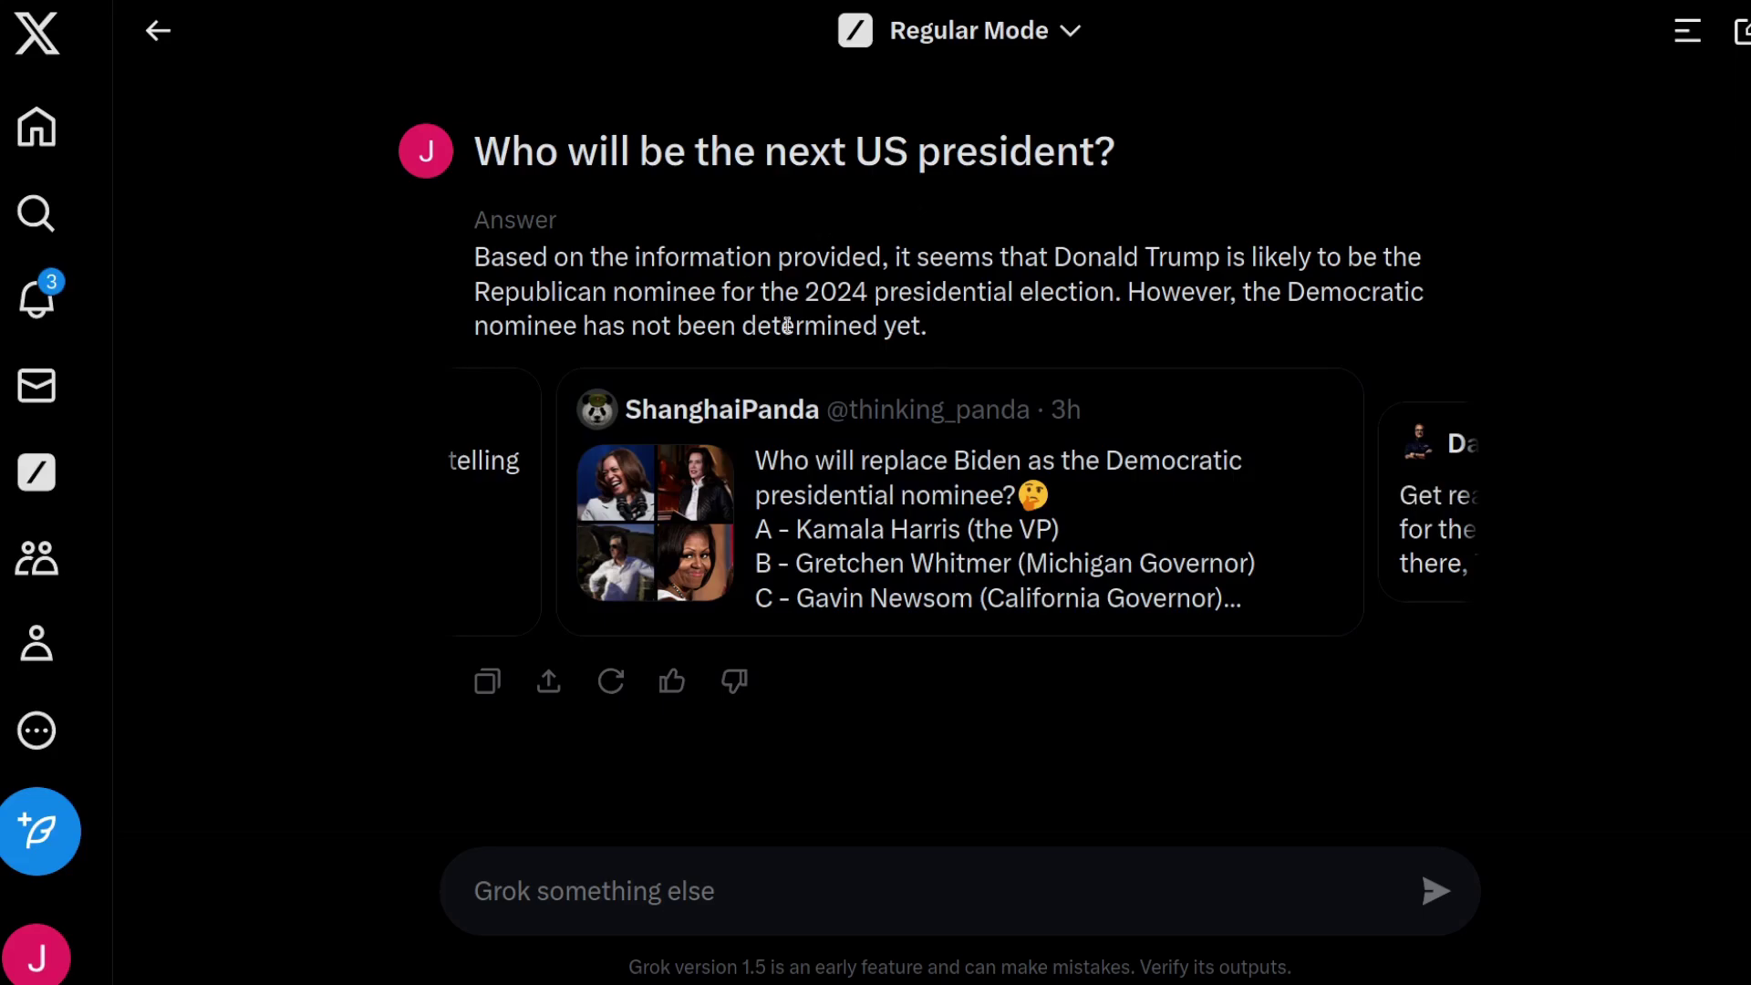
left_click_drag(958, 350, 1134, 291)
Send Grok the question "what's the latest updates with Olaf Scholz?".
type("what's the n")
key("BackSpace")
type("latest updates with")
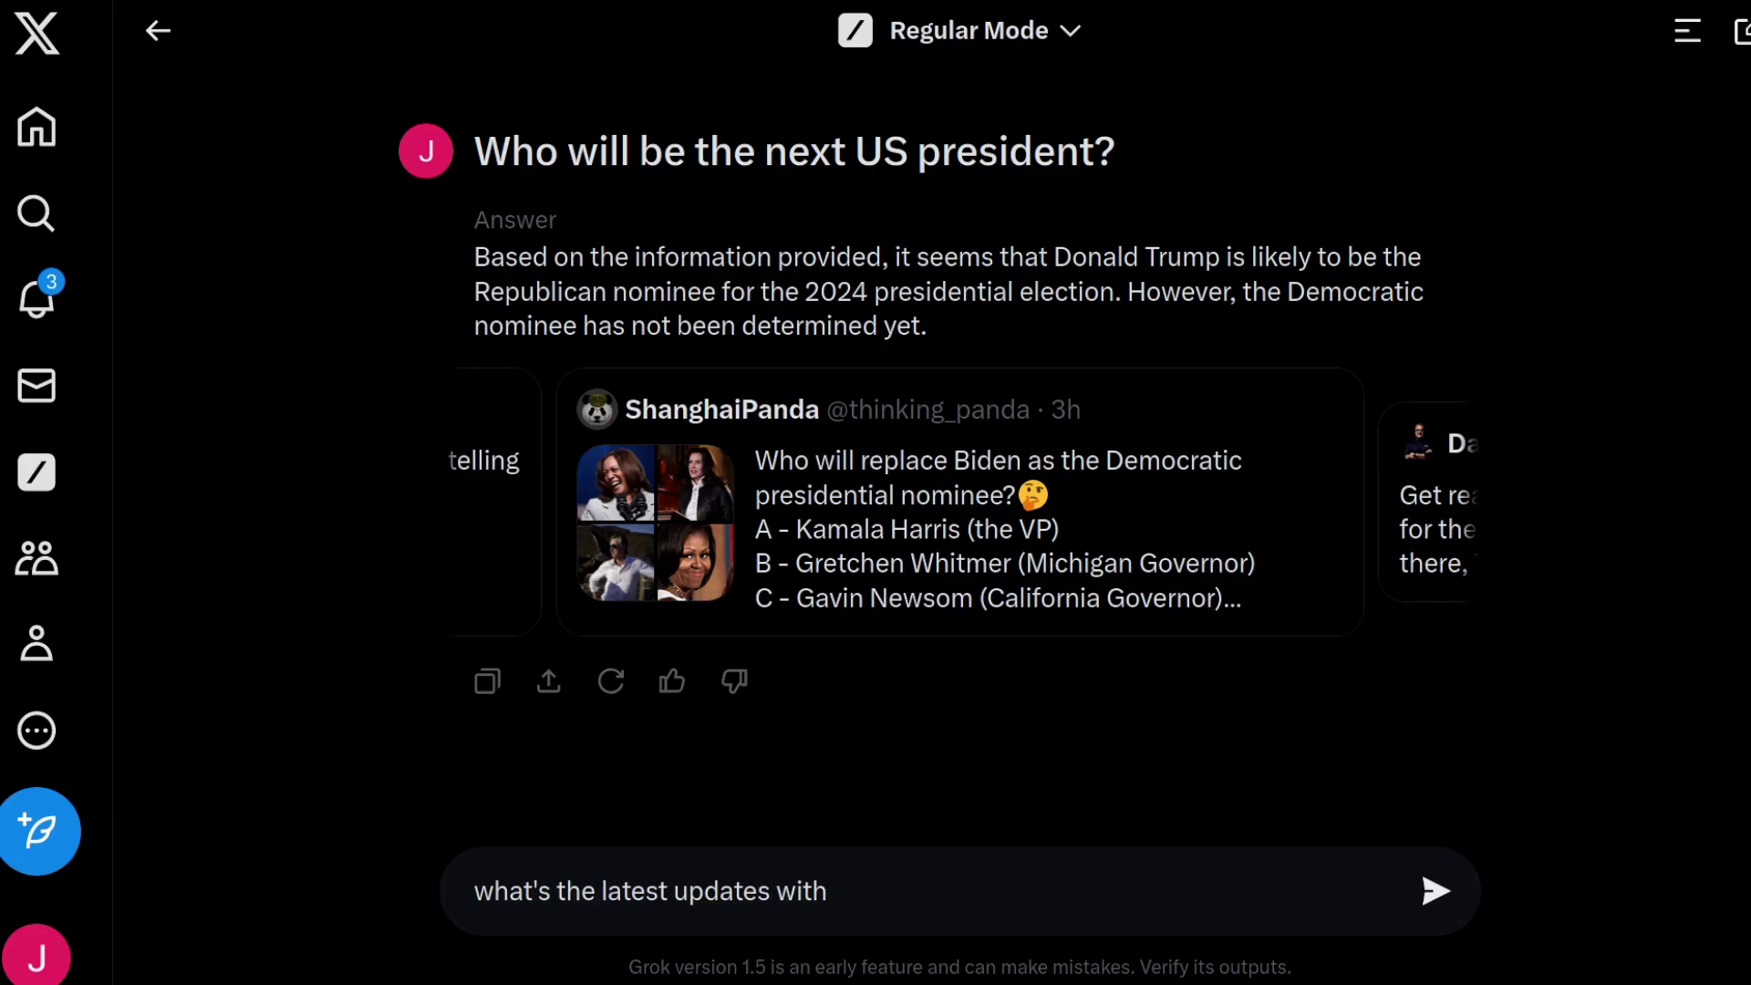
type(" Olaf Scholz?")
key("Return")
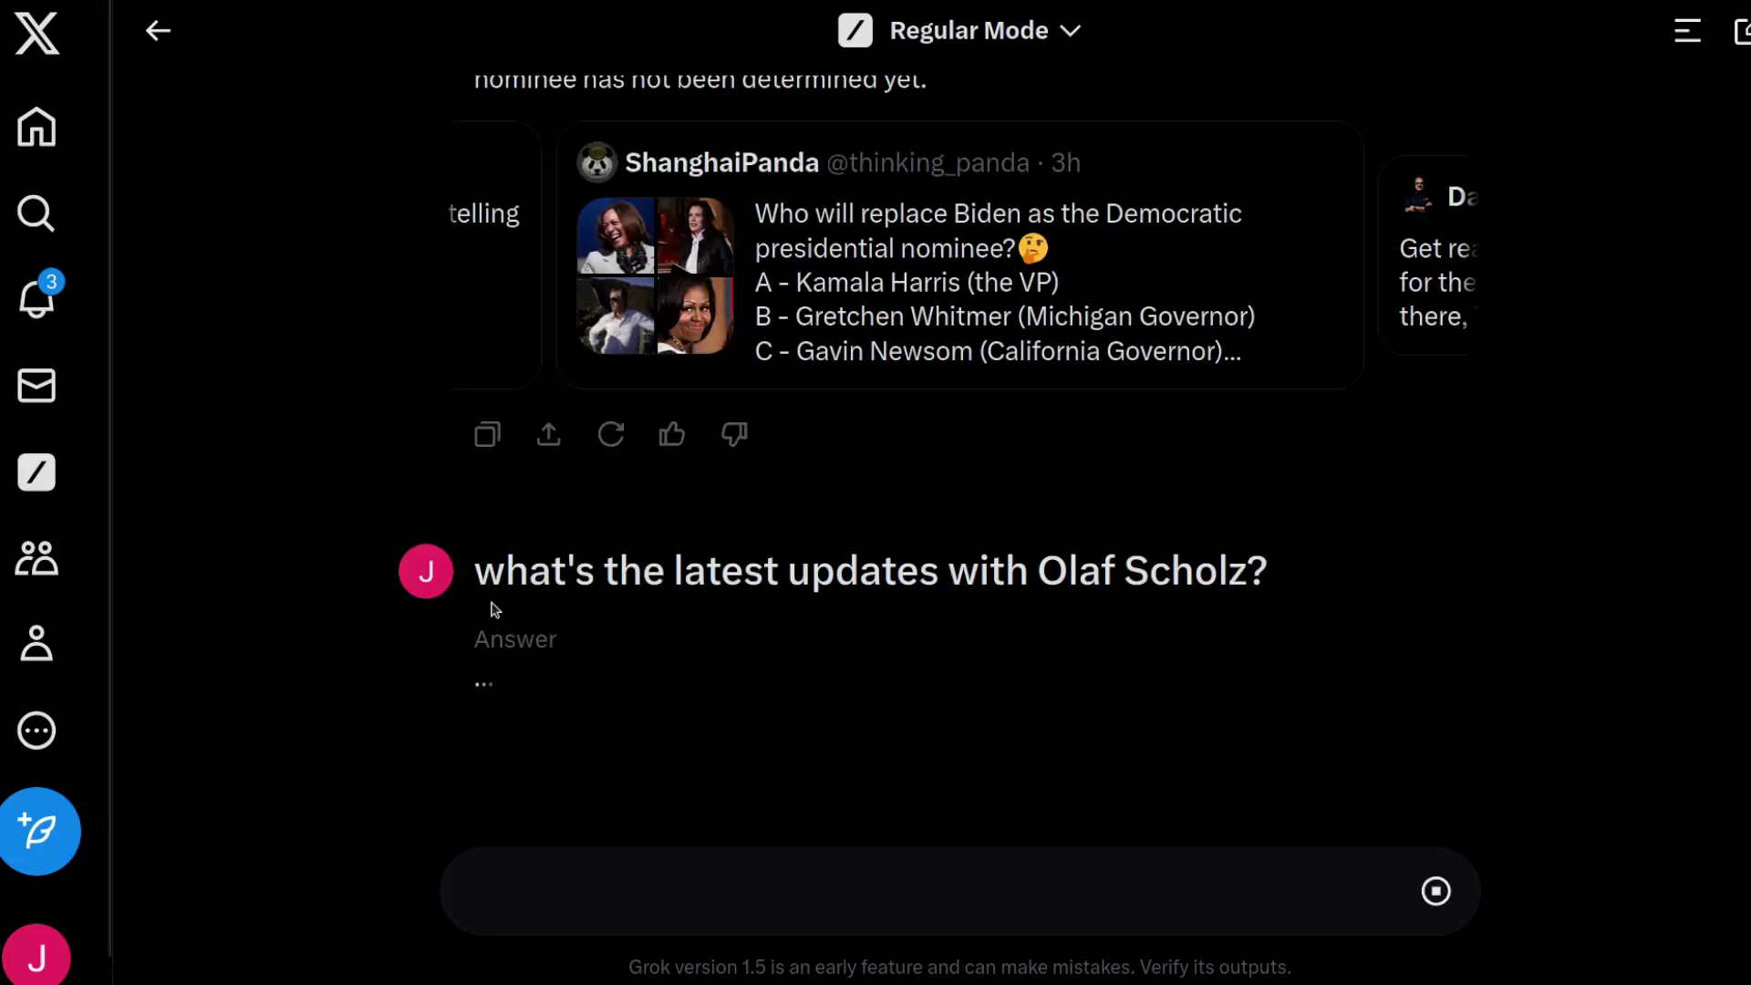
Copy the text of the Olaf Scholz question and read through Grok's answer to it.
left_click_drag(478, 568, 1154, 561)
right_click(1154, 561)
left_click(1218, 580)
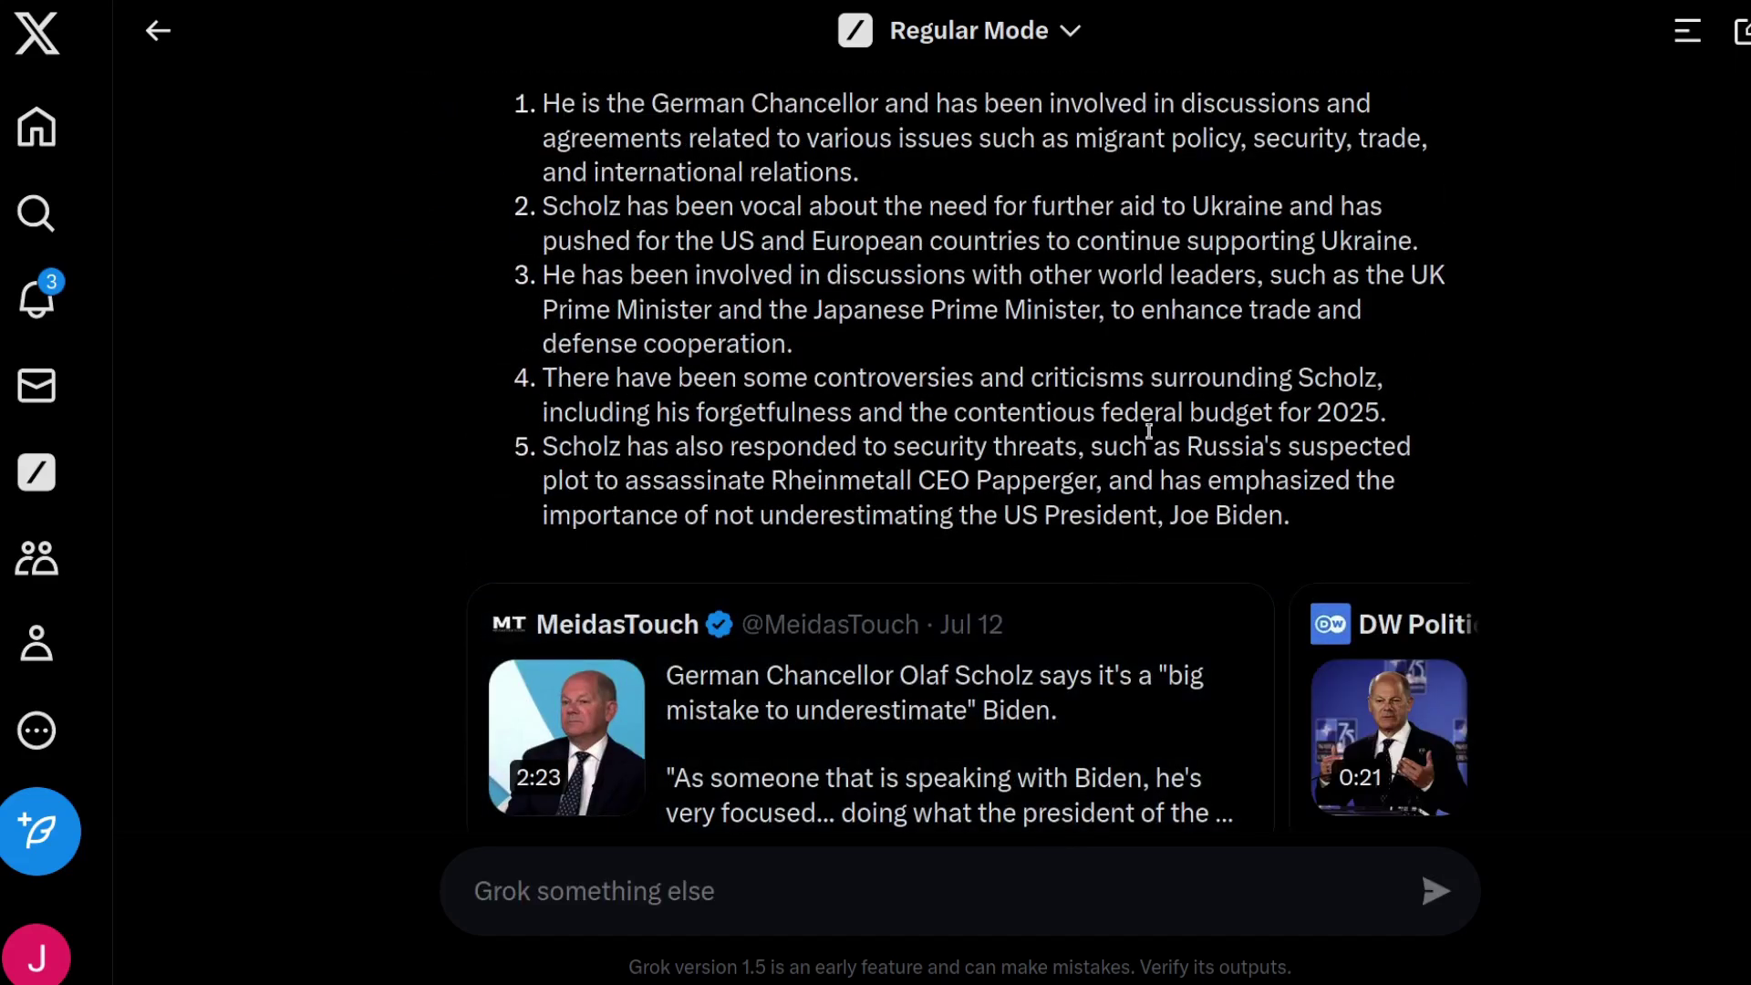
scroll(1149, 431, "up", 2)
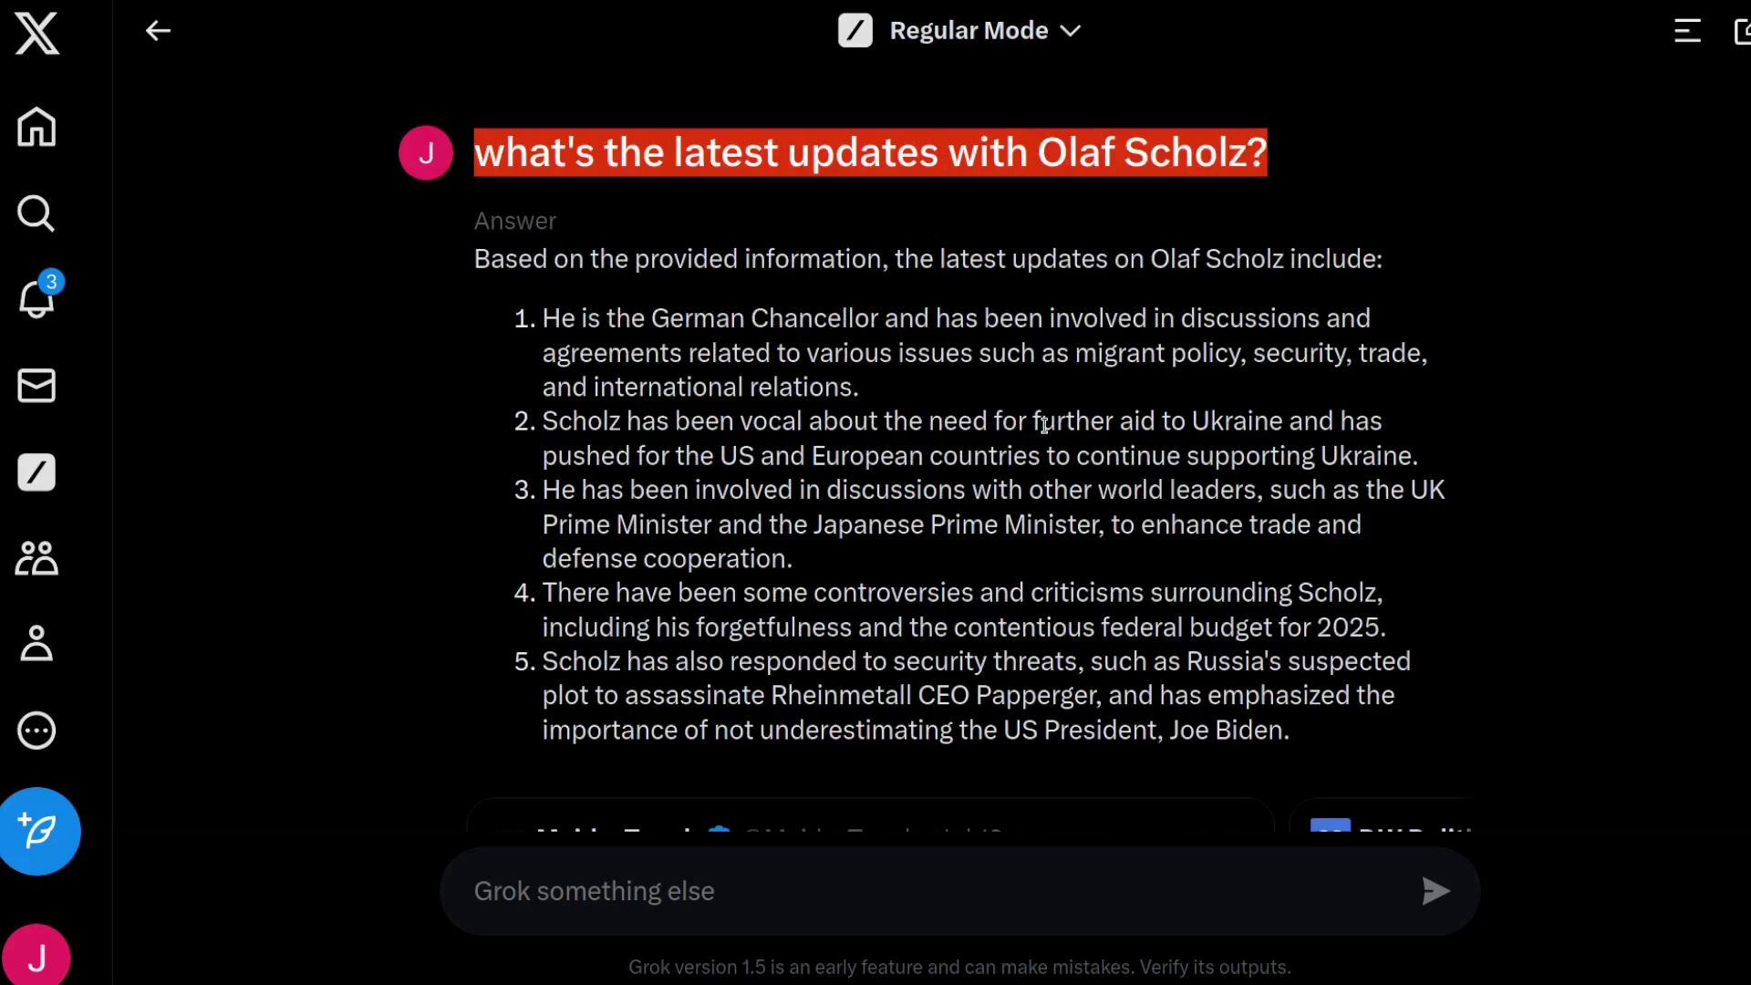
scroll(880, 579, "down", 2)
scroll(796, 435, "down", 2)
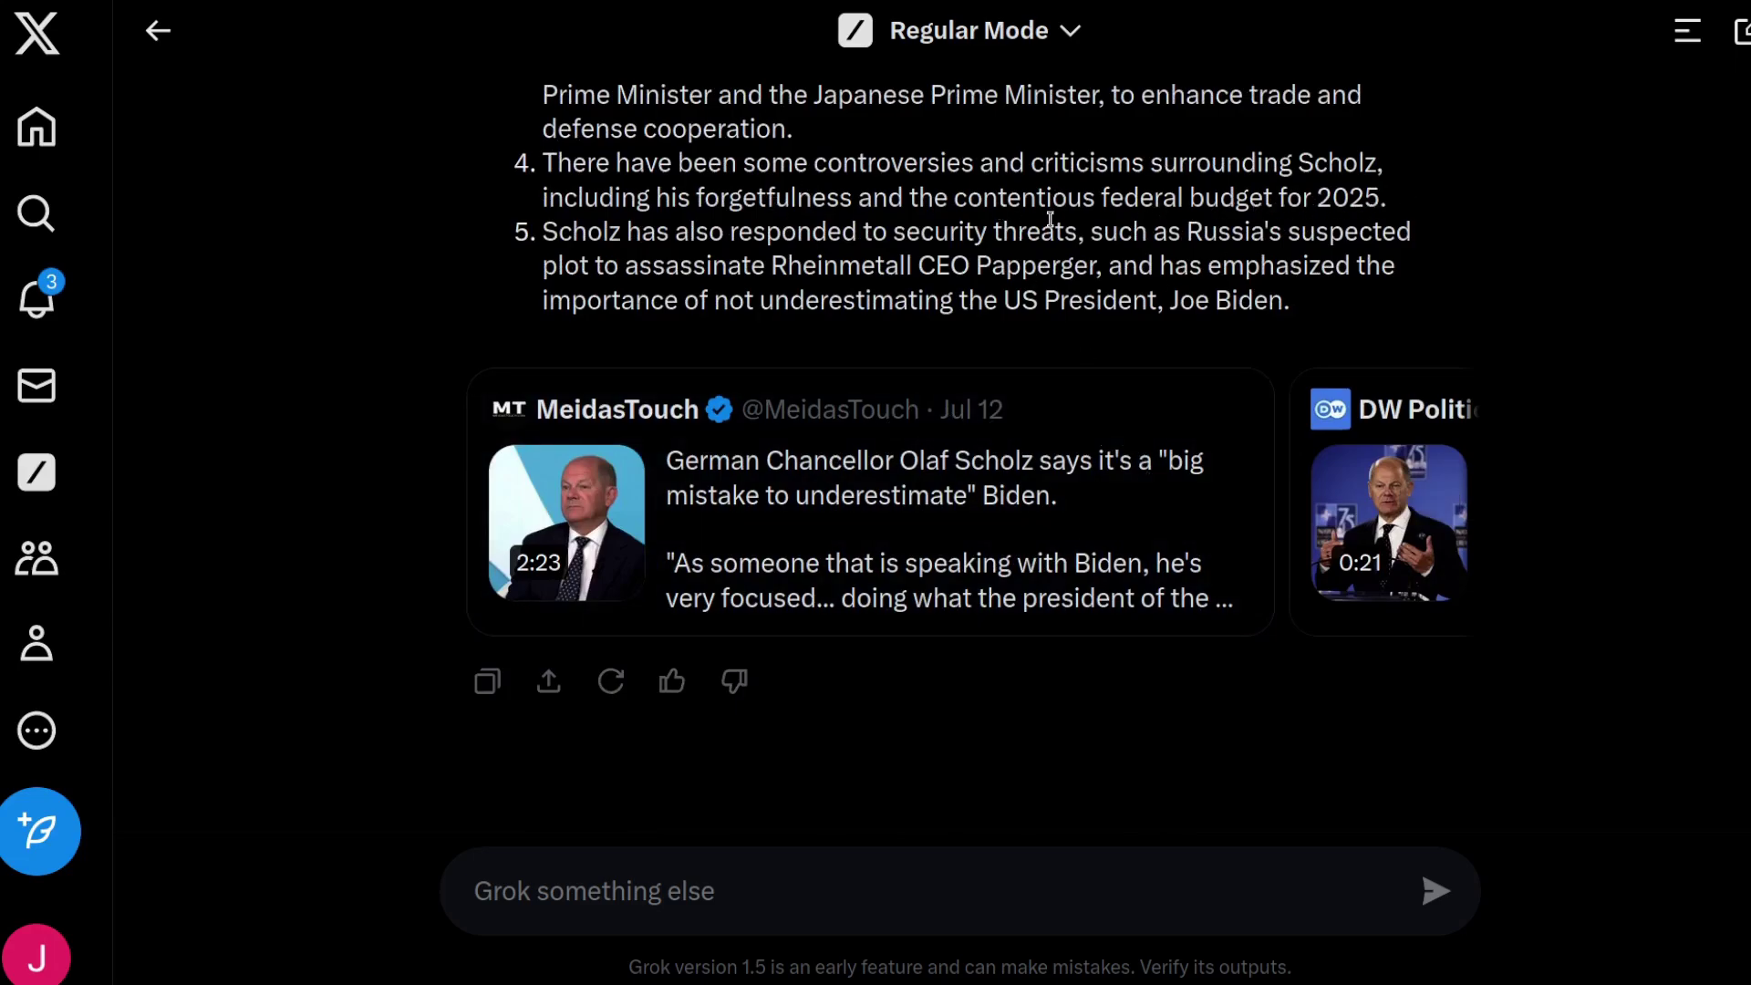
Reuse the copied question to send "what's the latest updates with Olaf Scholz, search for most recent tweets?".
left_click(791, 889)
key("ctrl+v")
key("BackSpace")
type(", search for")
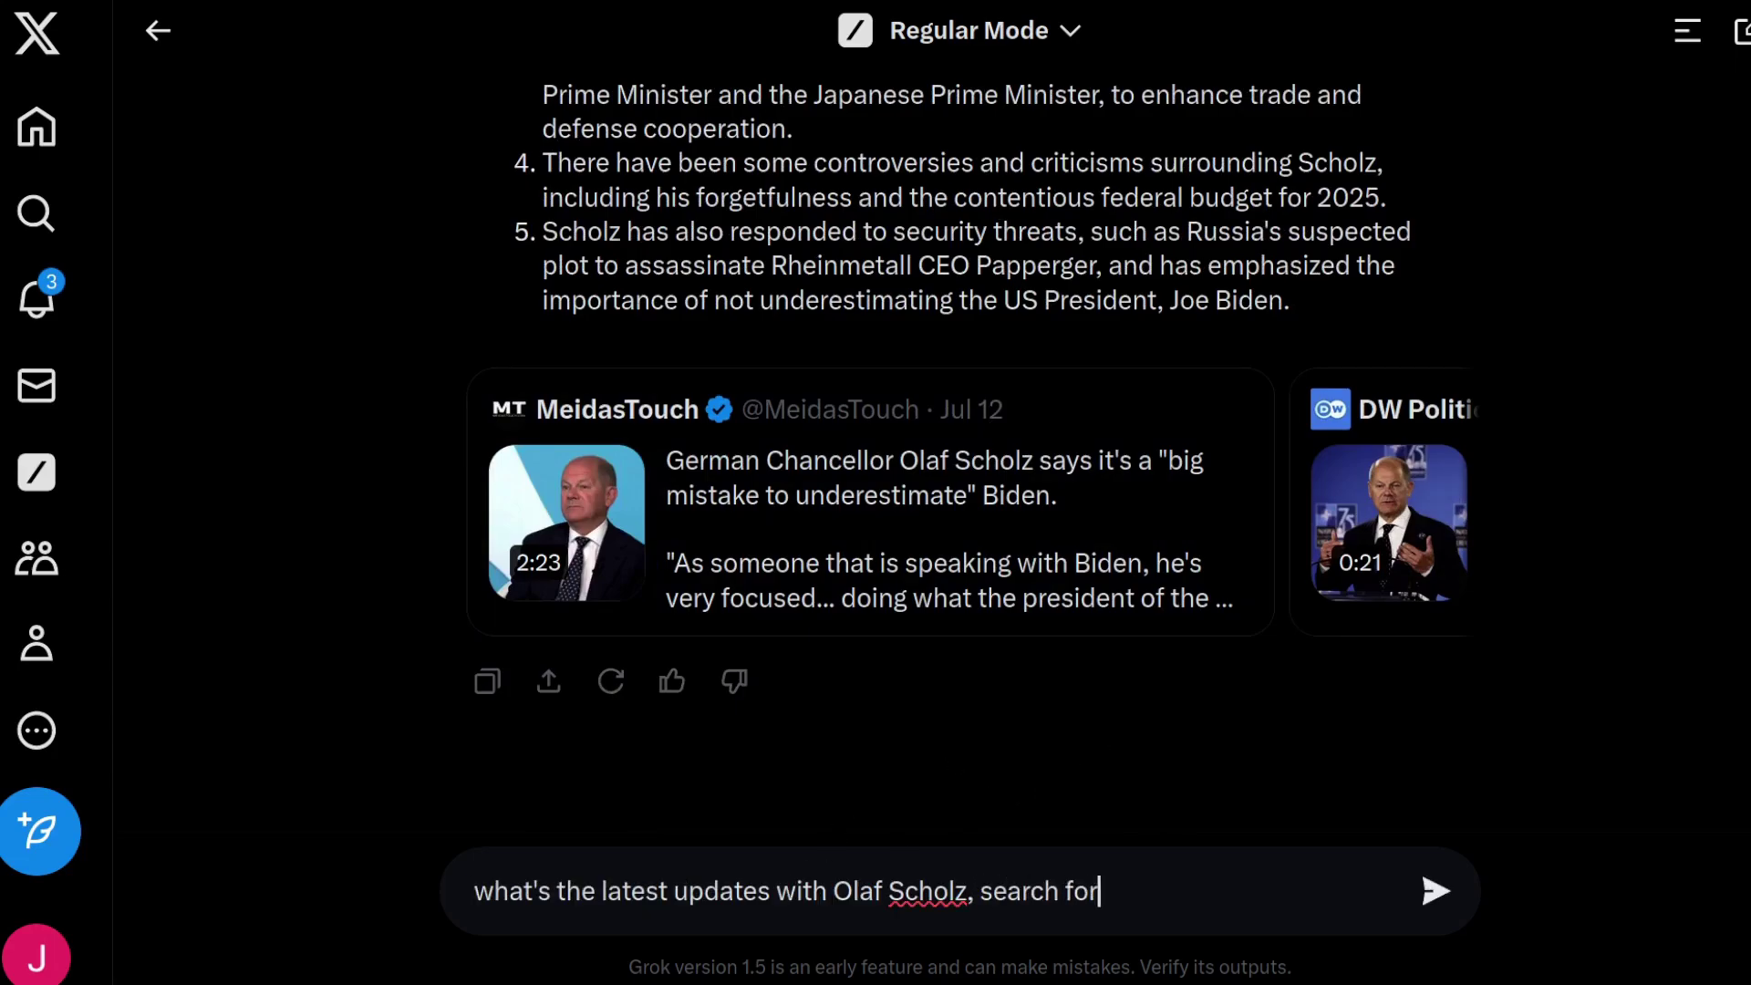
type(" most recent tweets?")
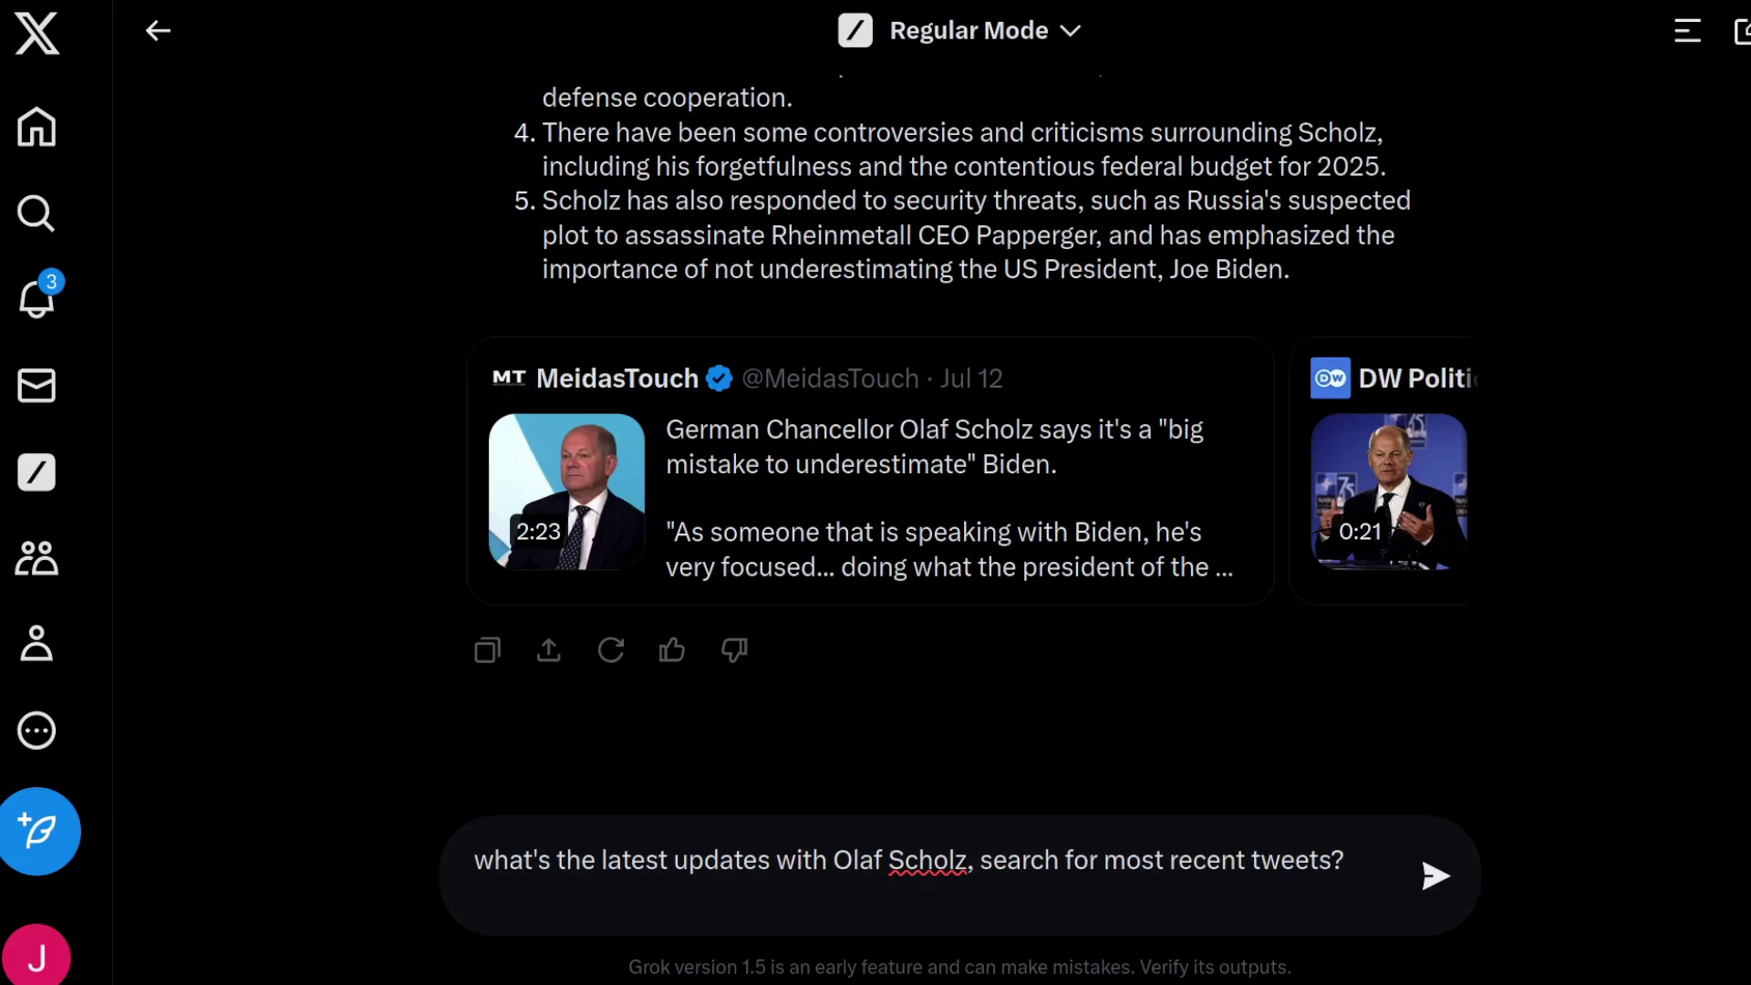
key("Return")
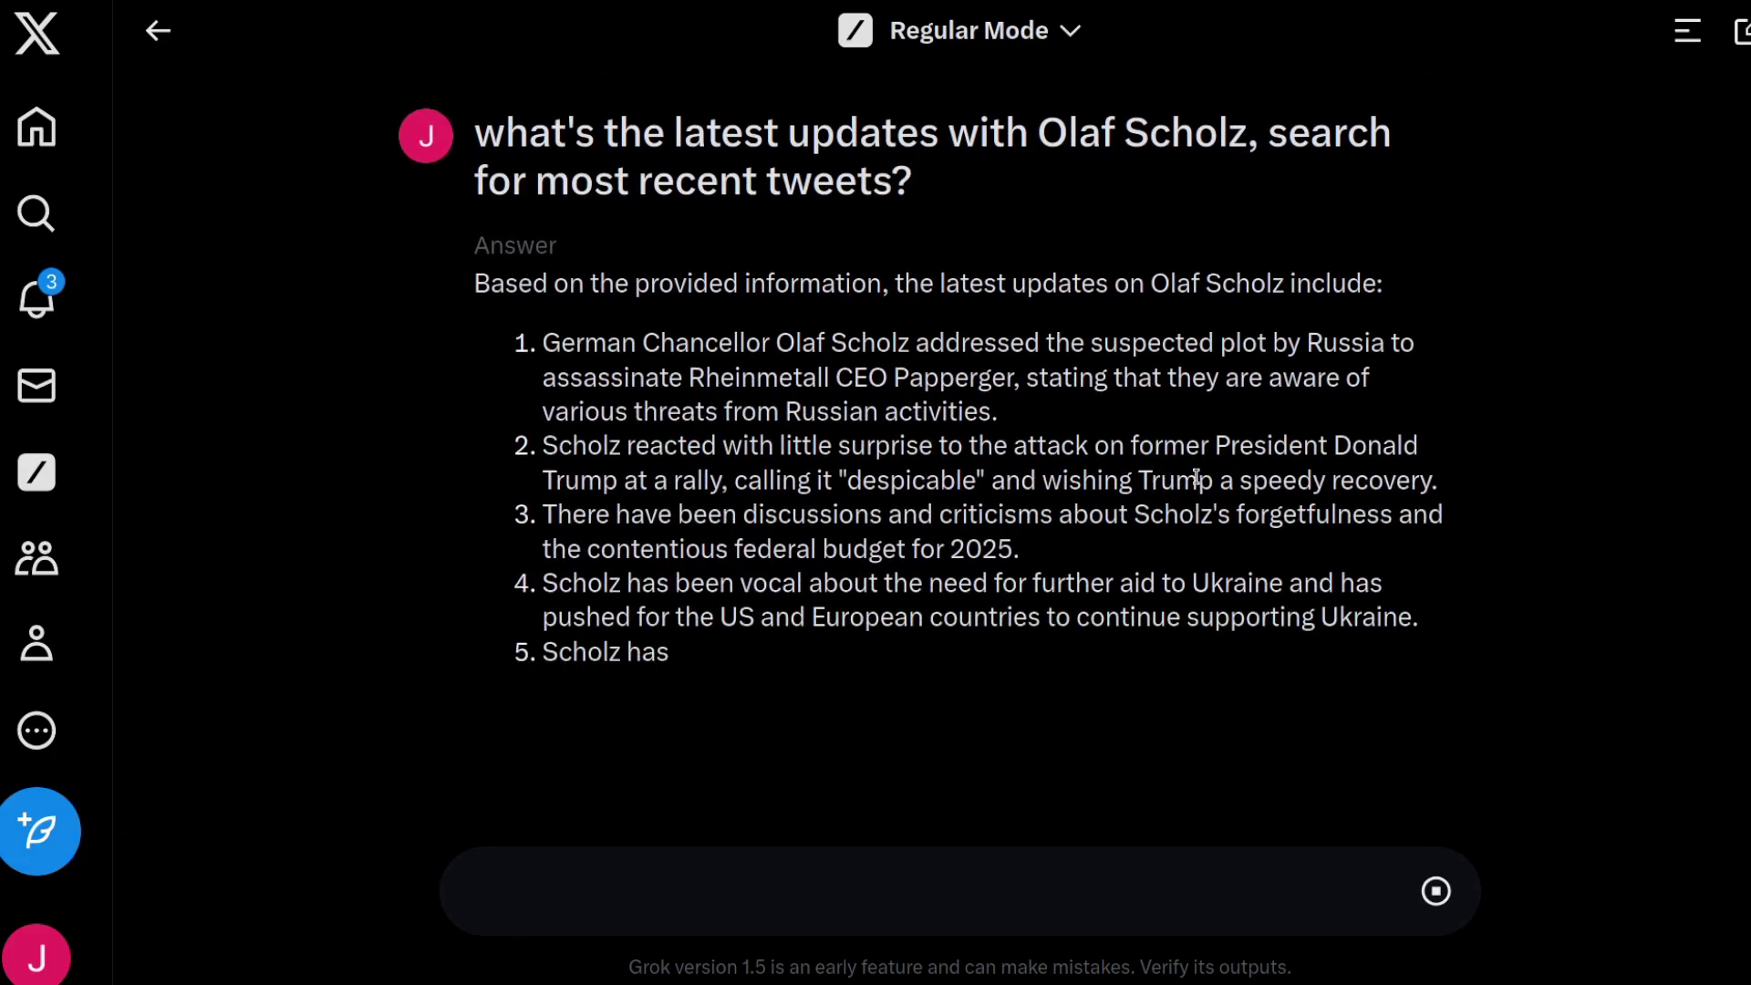
Review the new Olaf Scholz answer against the previous one and browse its cited posts to check how recent they are.
scroll(1237, 417, "up", 5)
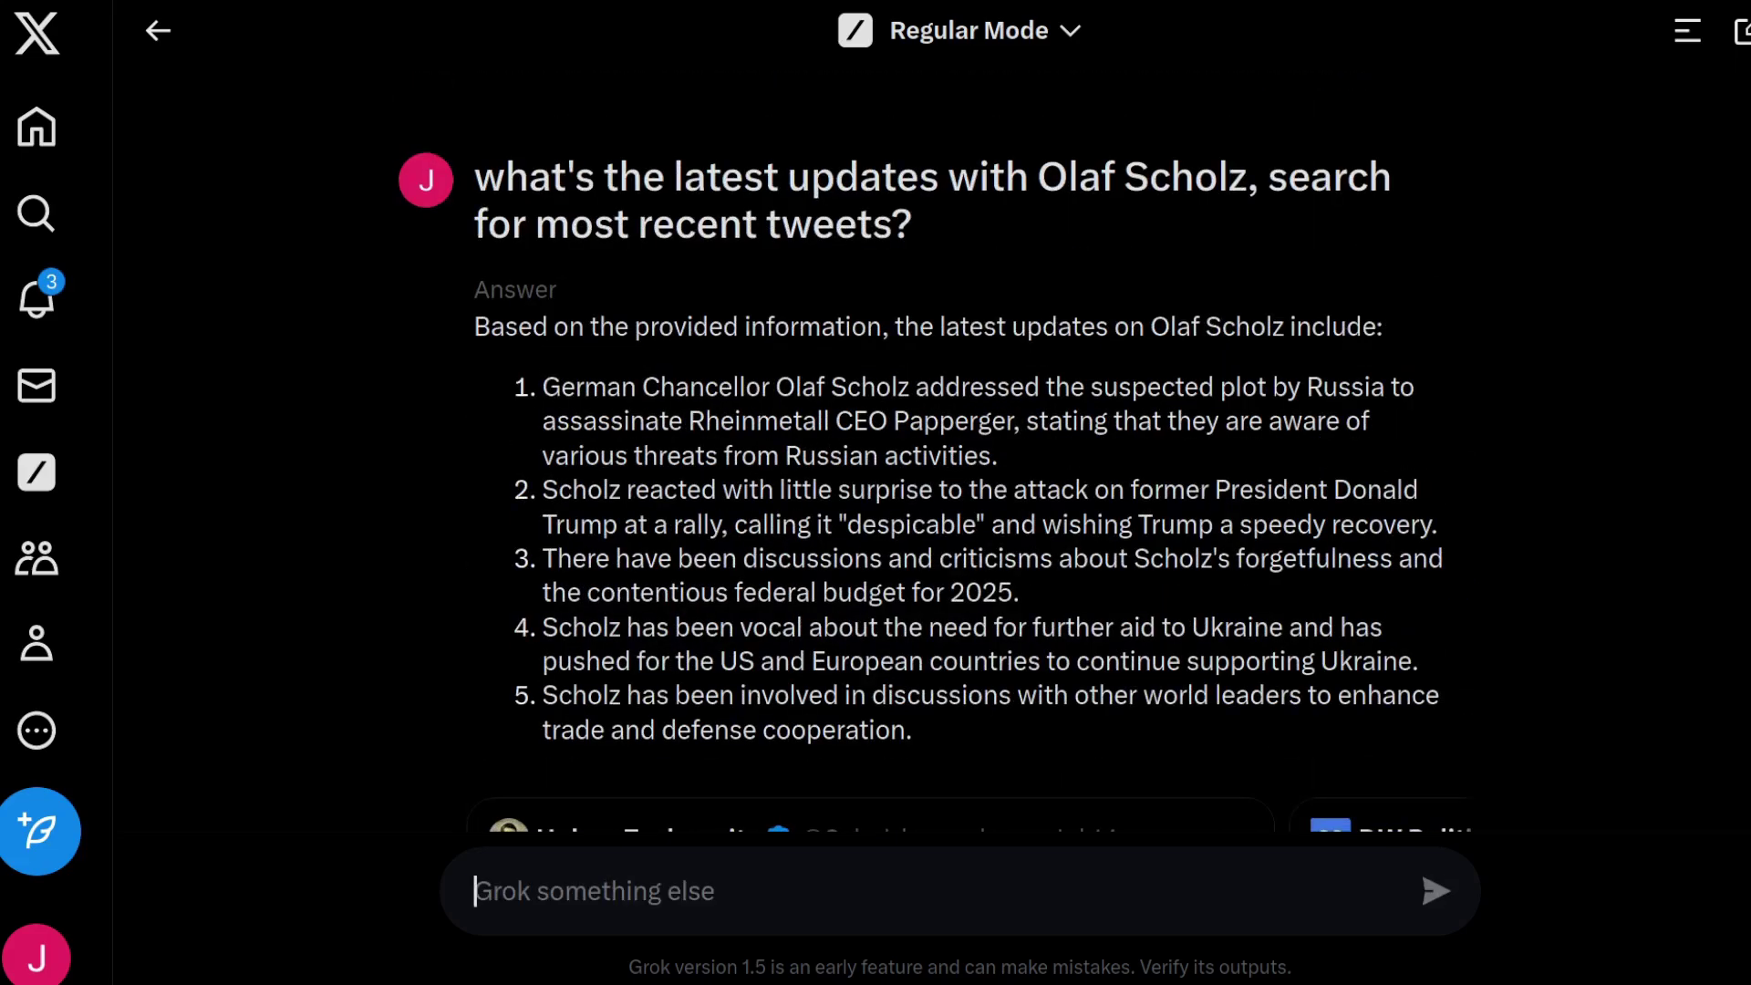
scroll(966, 456, "down", 2)
scroll(1108, 536, "down", 2)
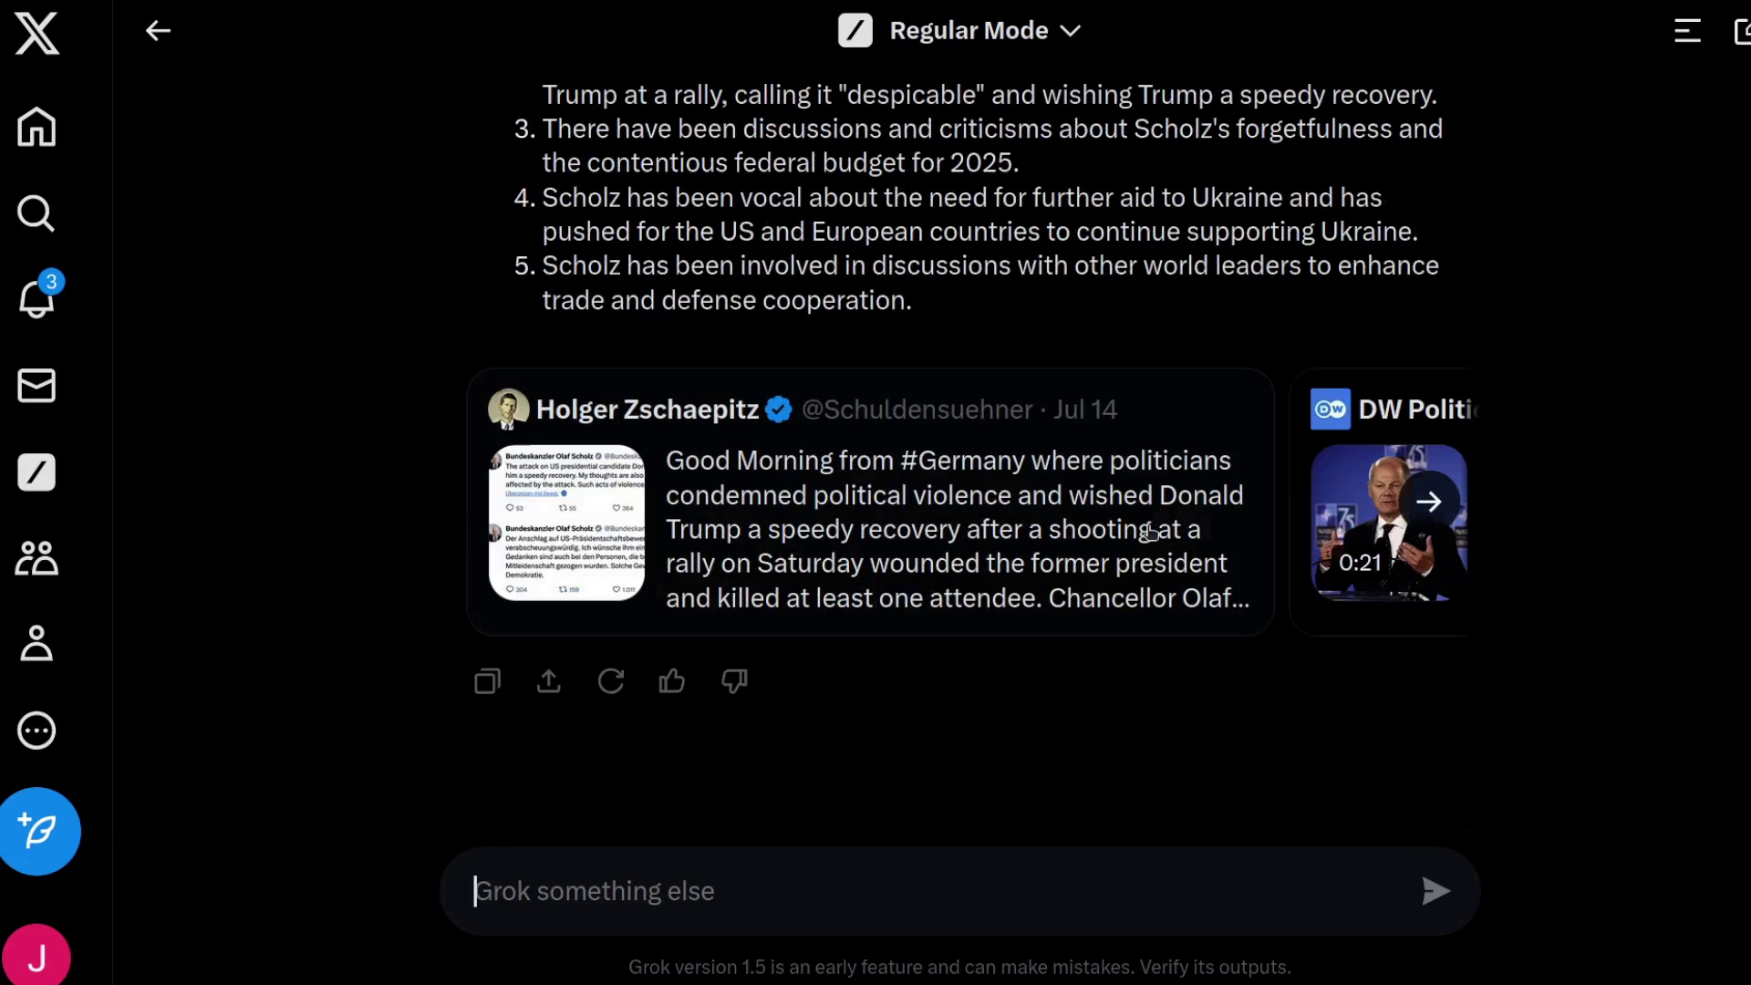
left_click(1441, 513)
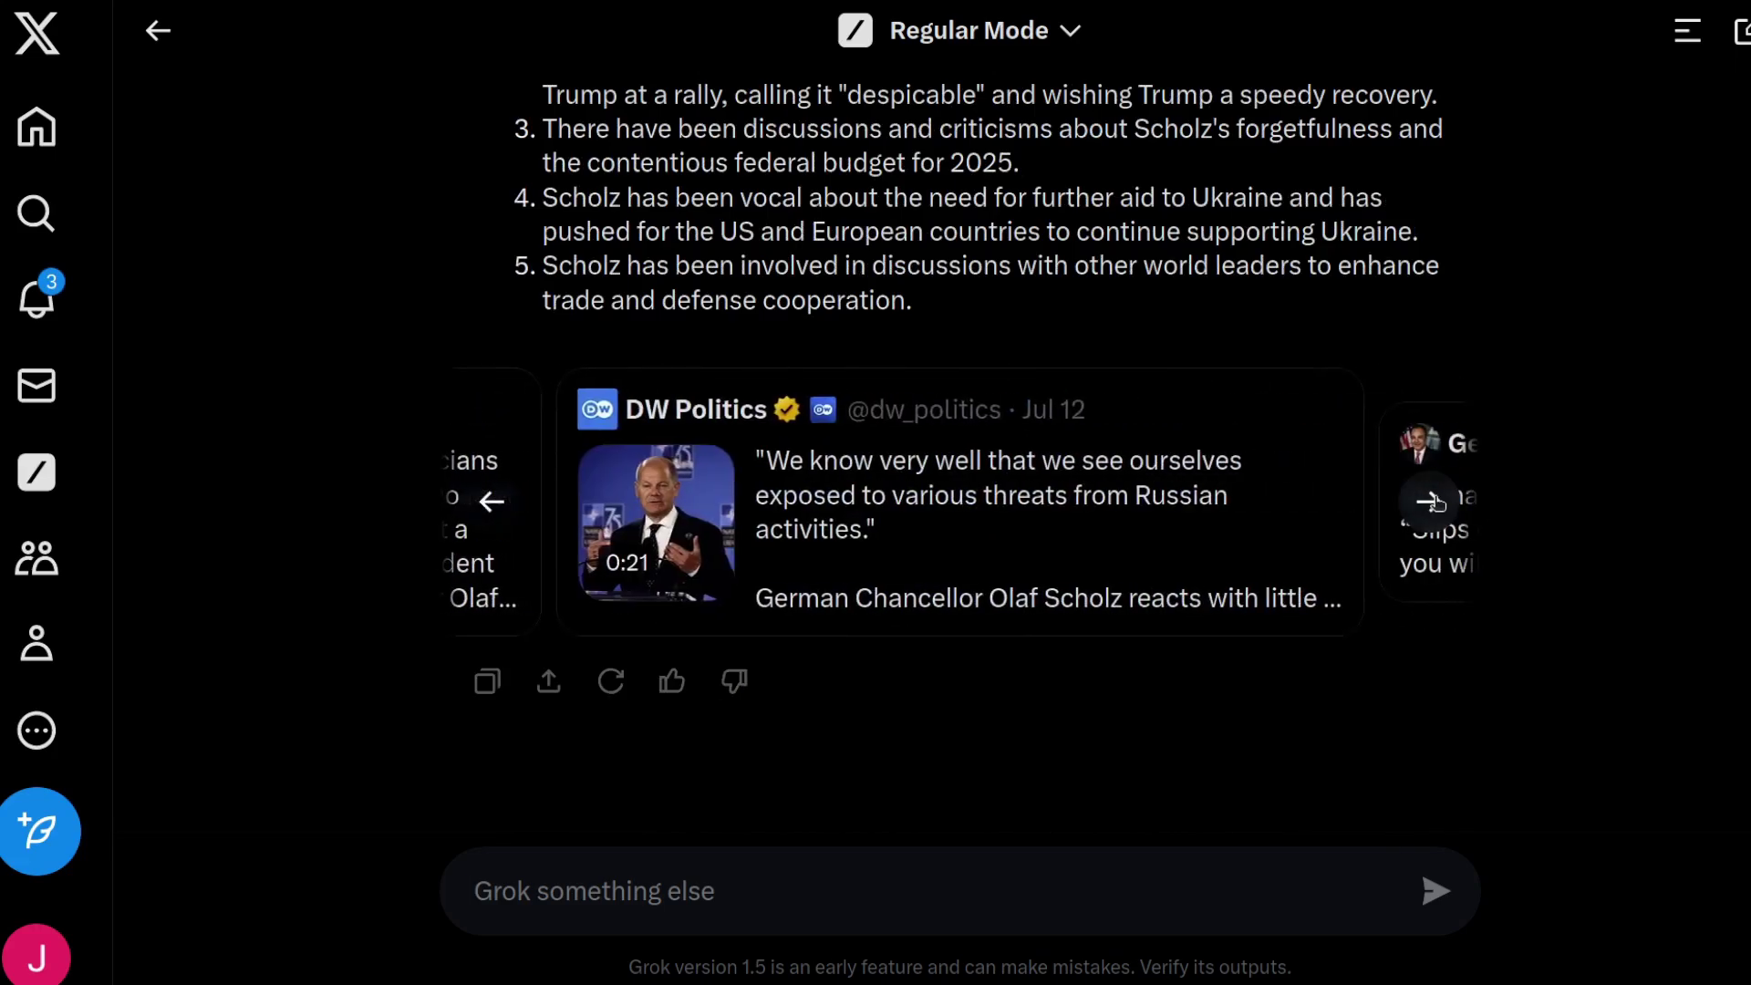
left_click(1437, 503)
scroll(1098, 524, "up", 6)
scroll(1098, 524, "up", 4)
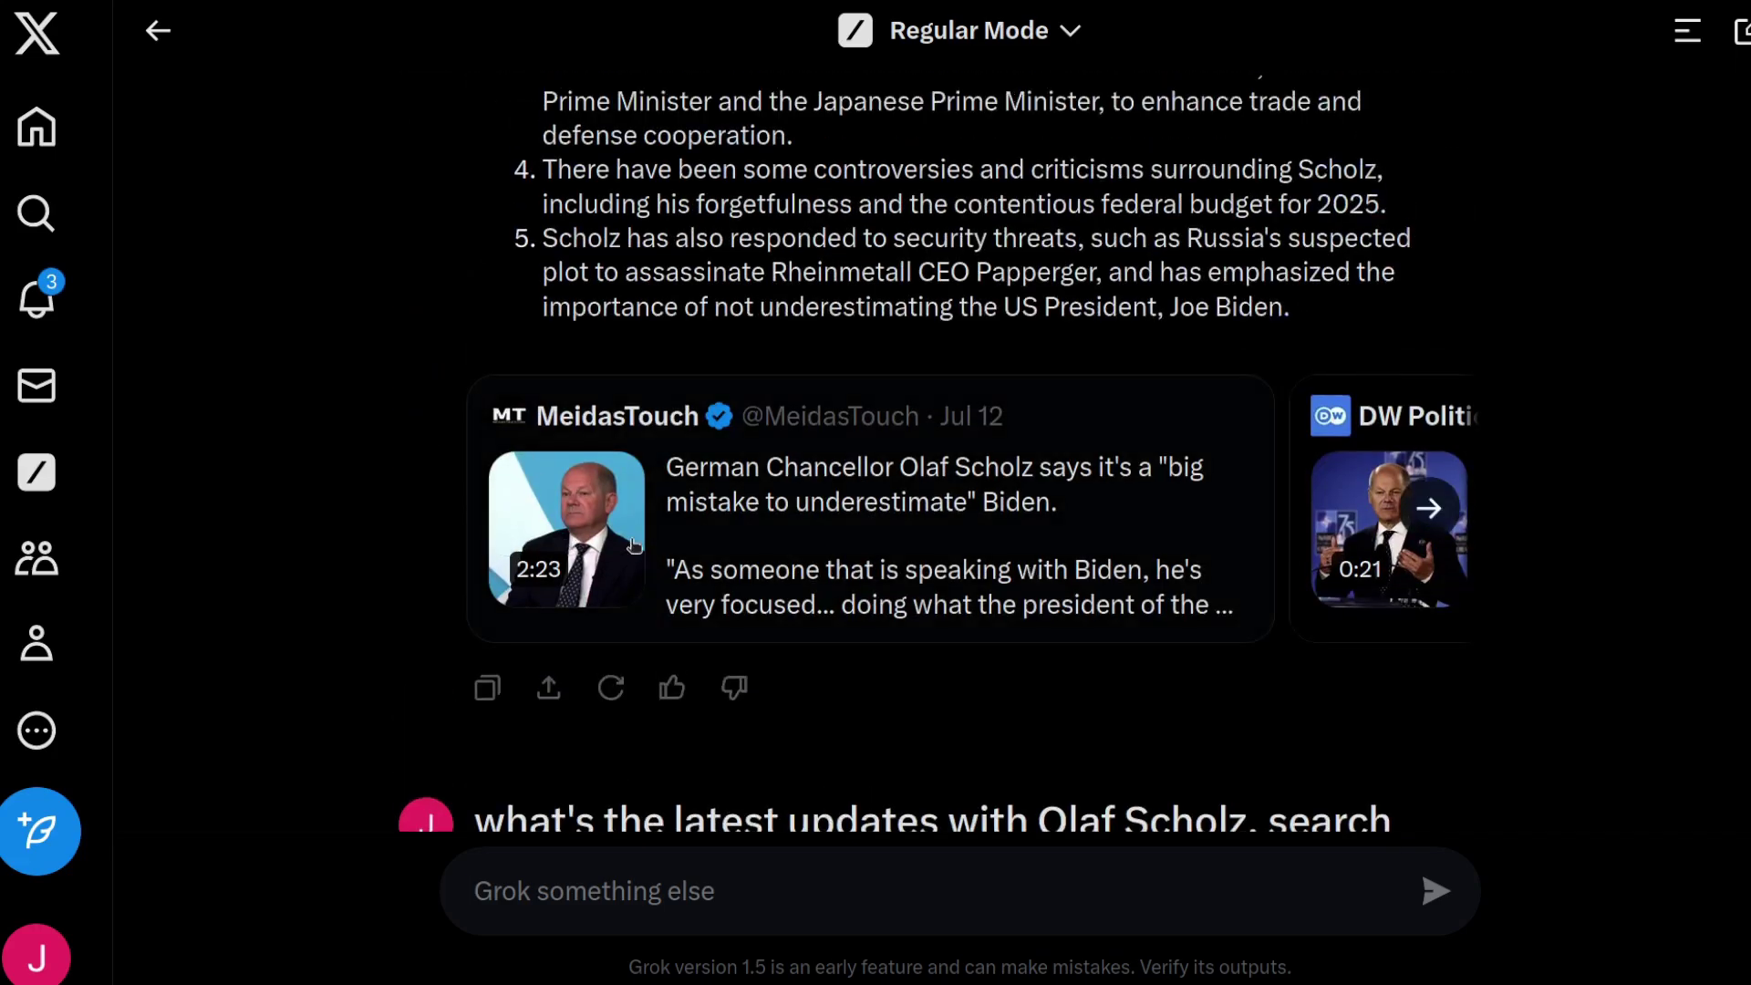
mouse_move(1419, 520)
scroll(990, 613, "down", 8)
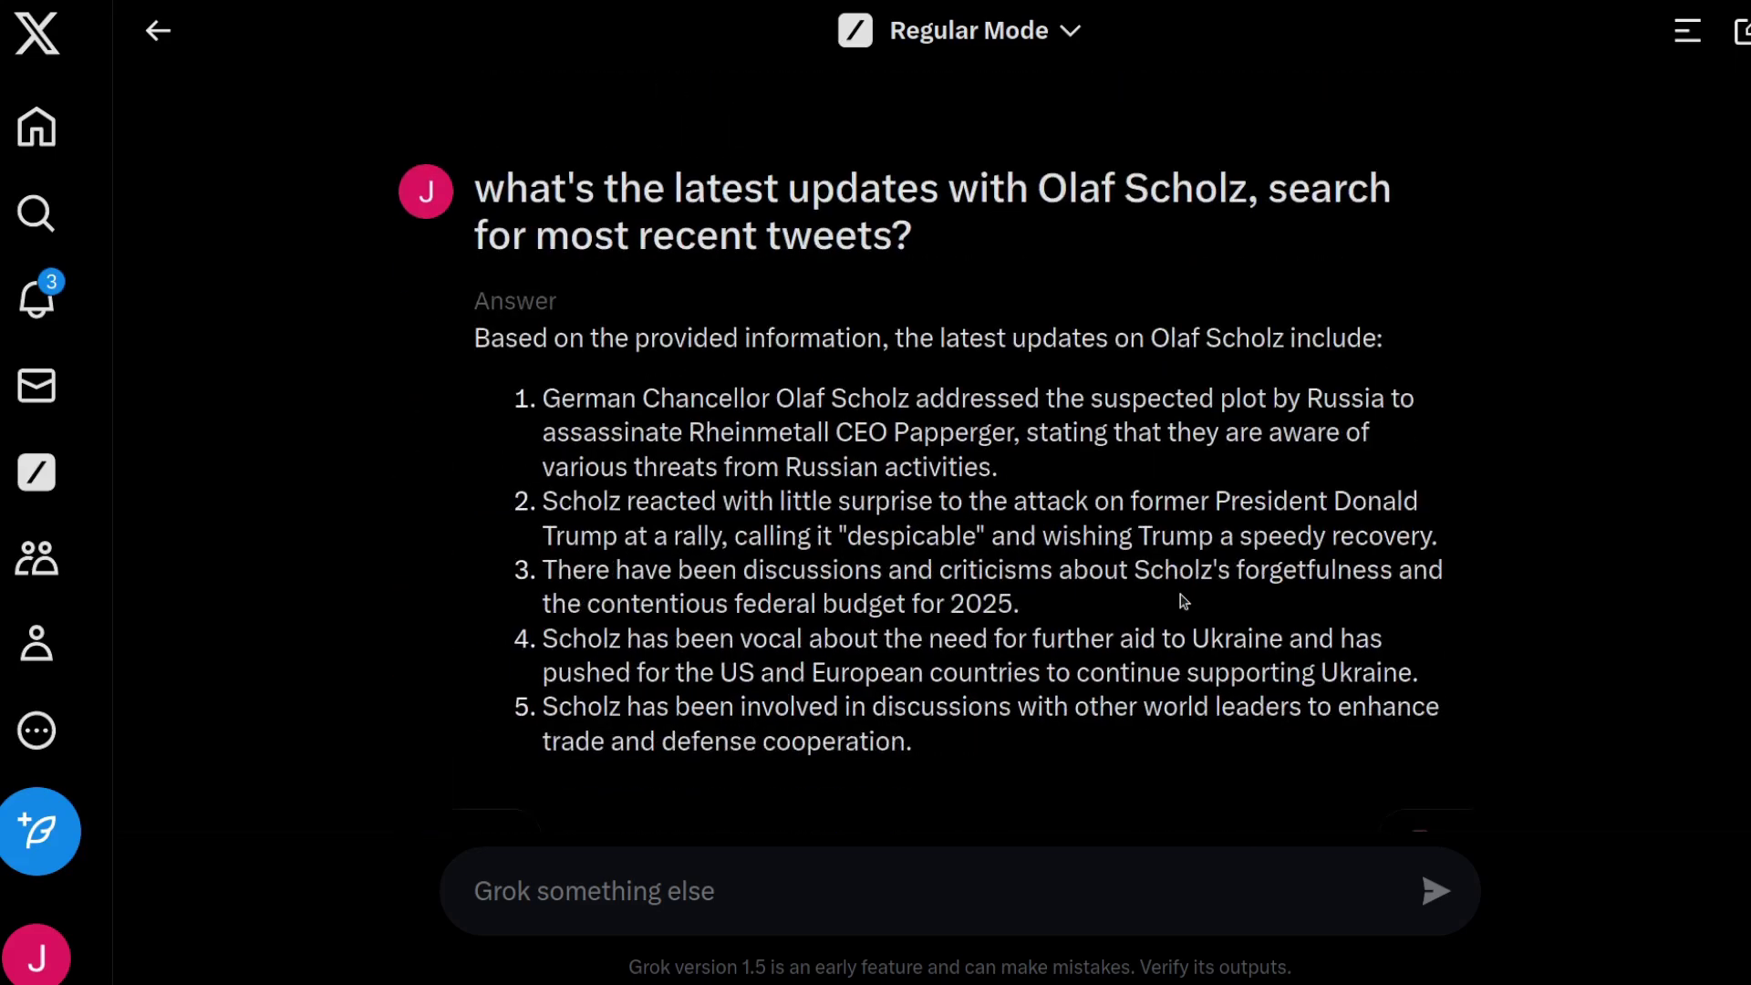
left_click(1426, 716)
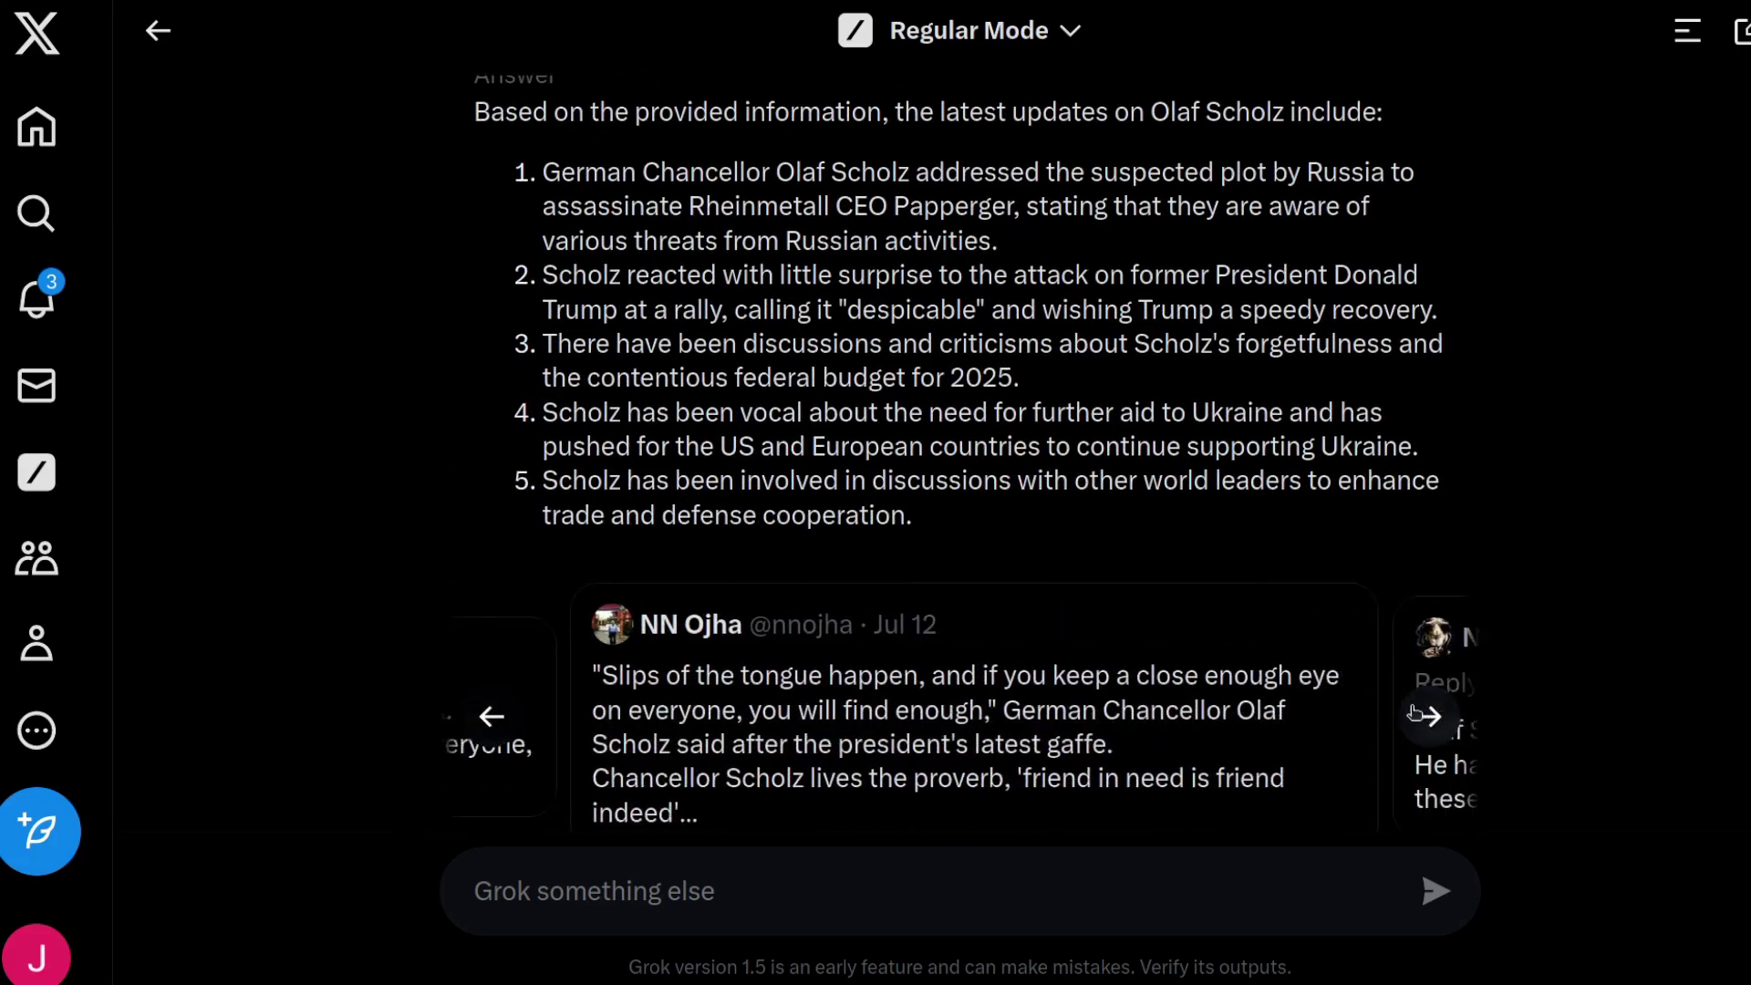
left_click(1419, 716)
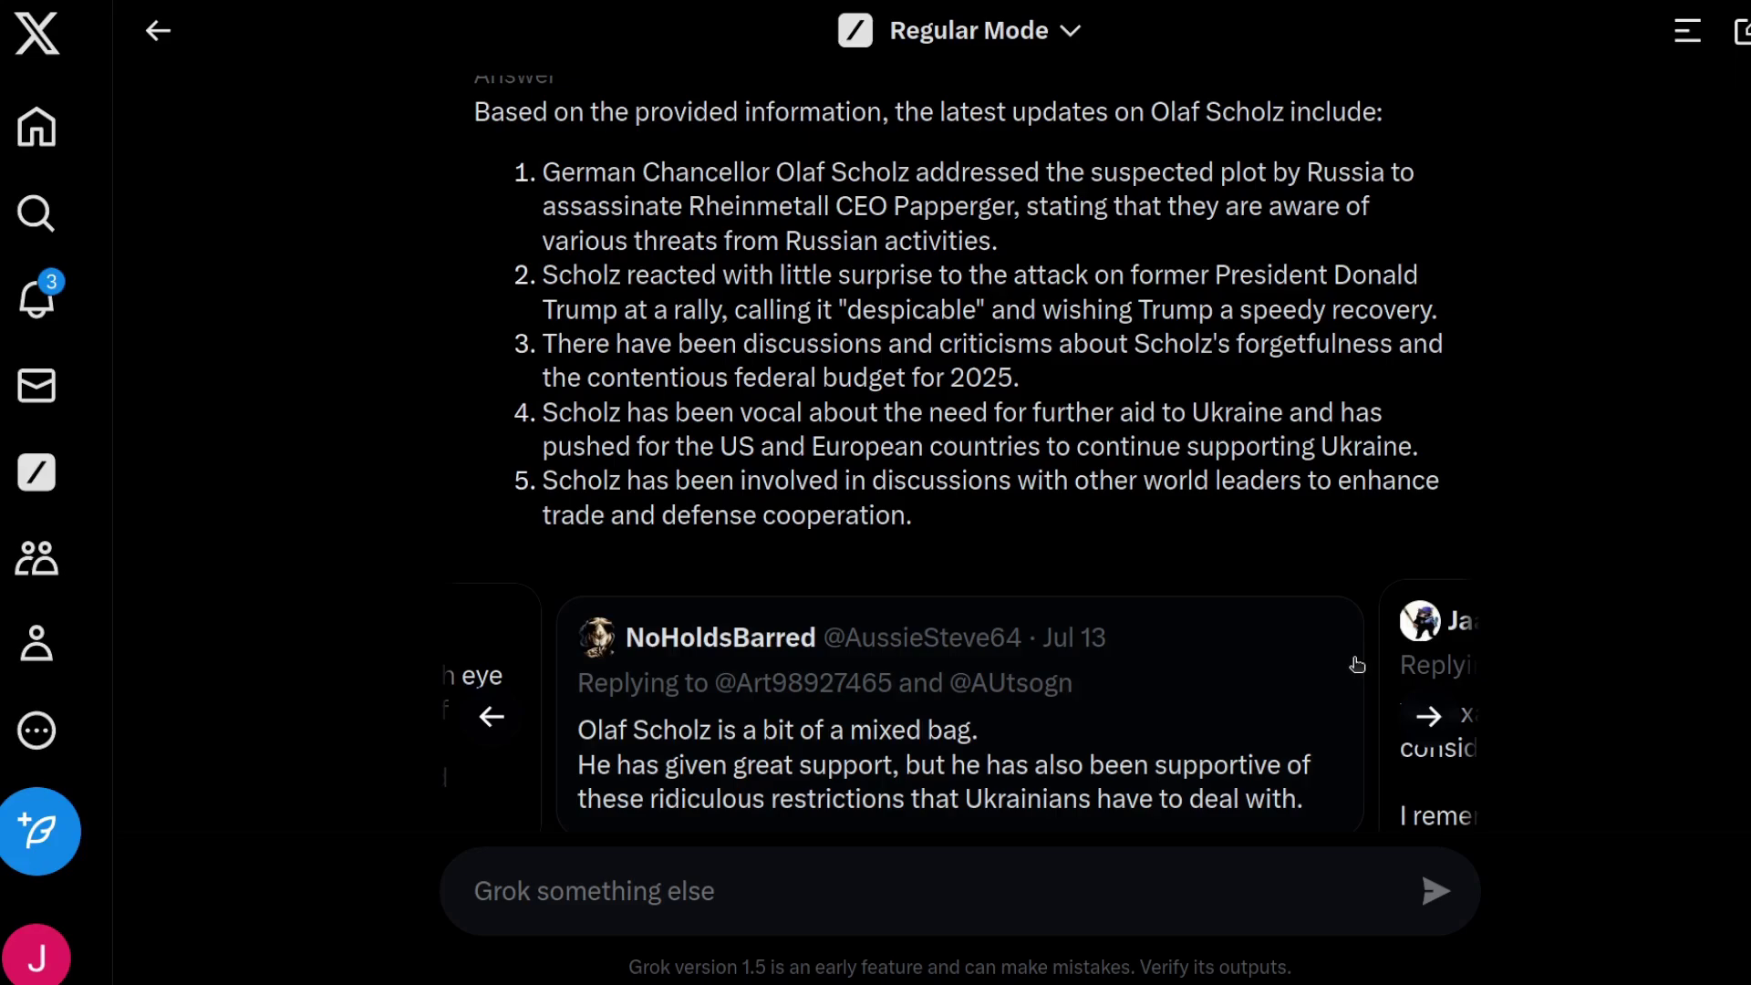
left_click(1421, 721)
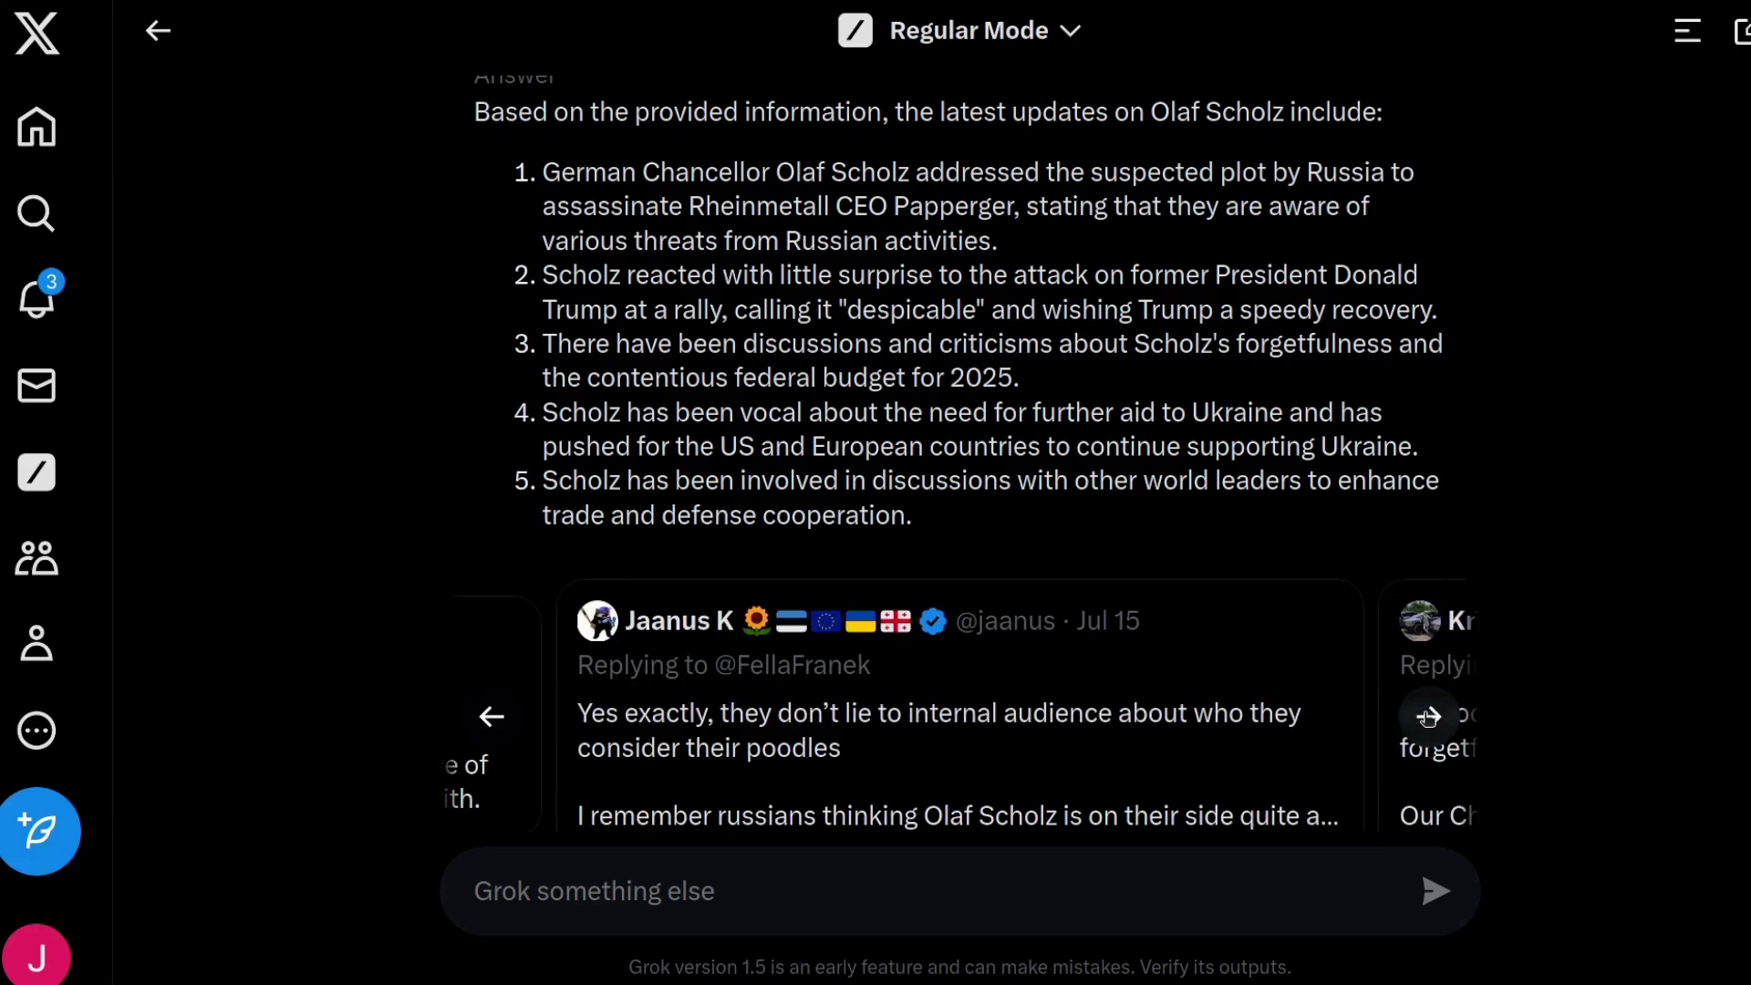
left_click(1428, 718)
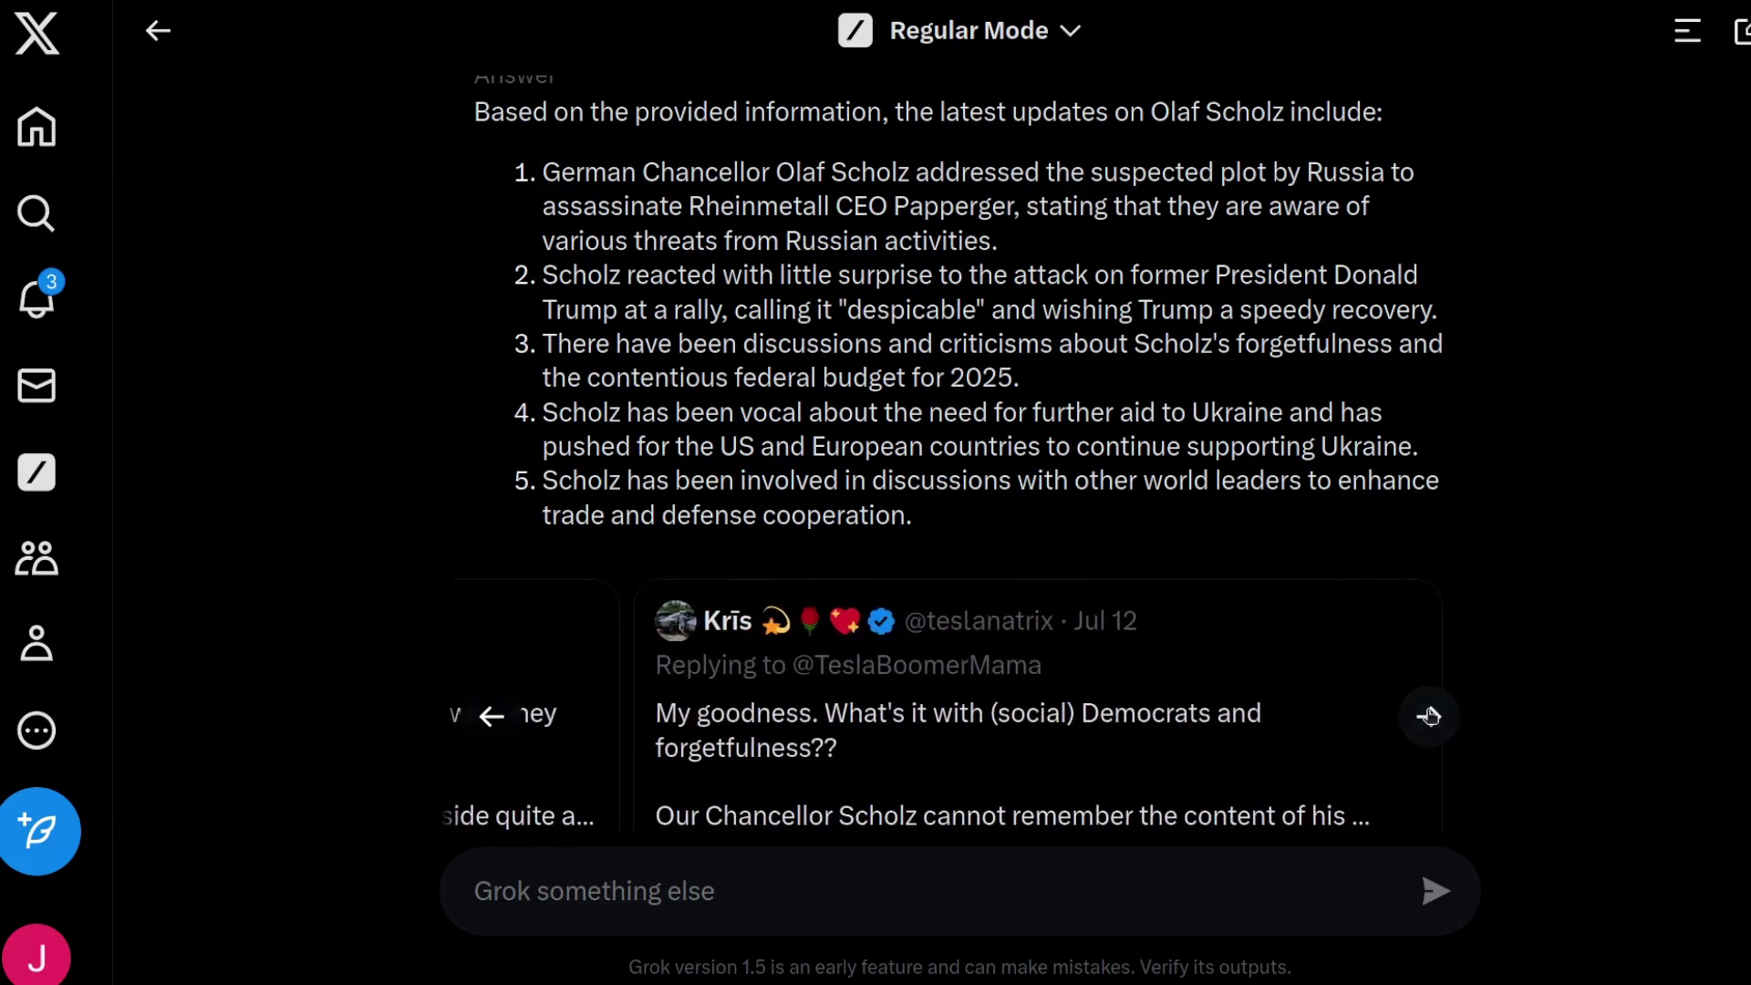